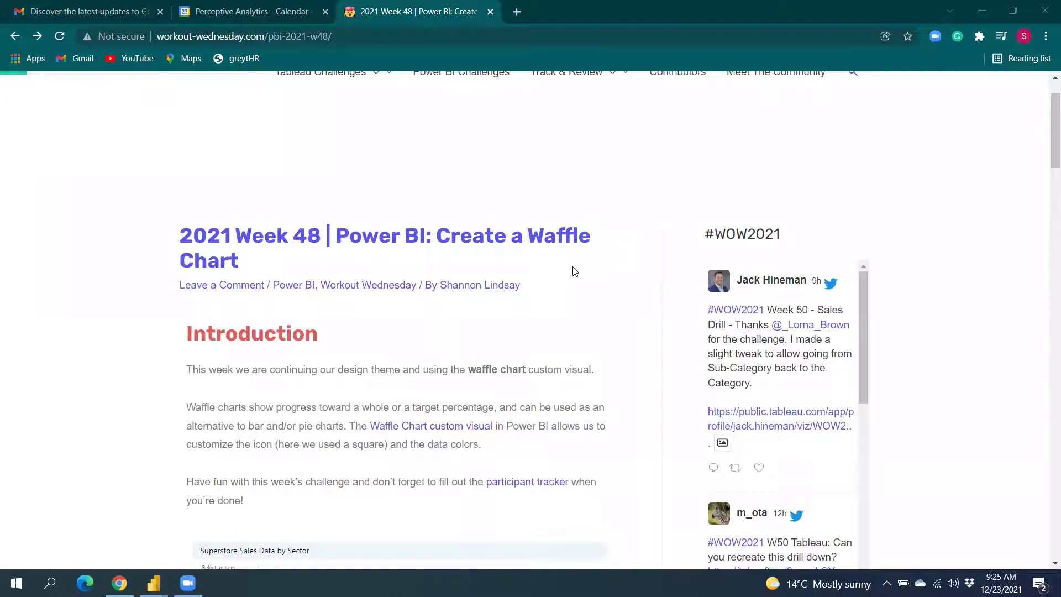
- Examine the embedded waffle chart report in full screen, filtering it by Labels and Machines and clearing the item selection
scroll(574, 286, down, 3)
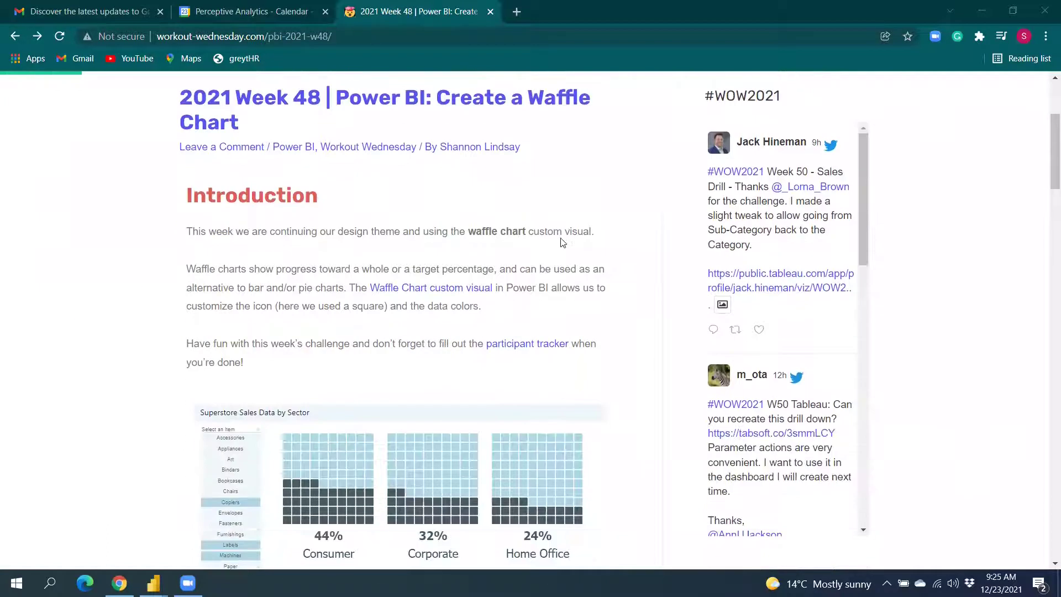
scroll(562, 240, down, 4)
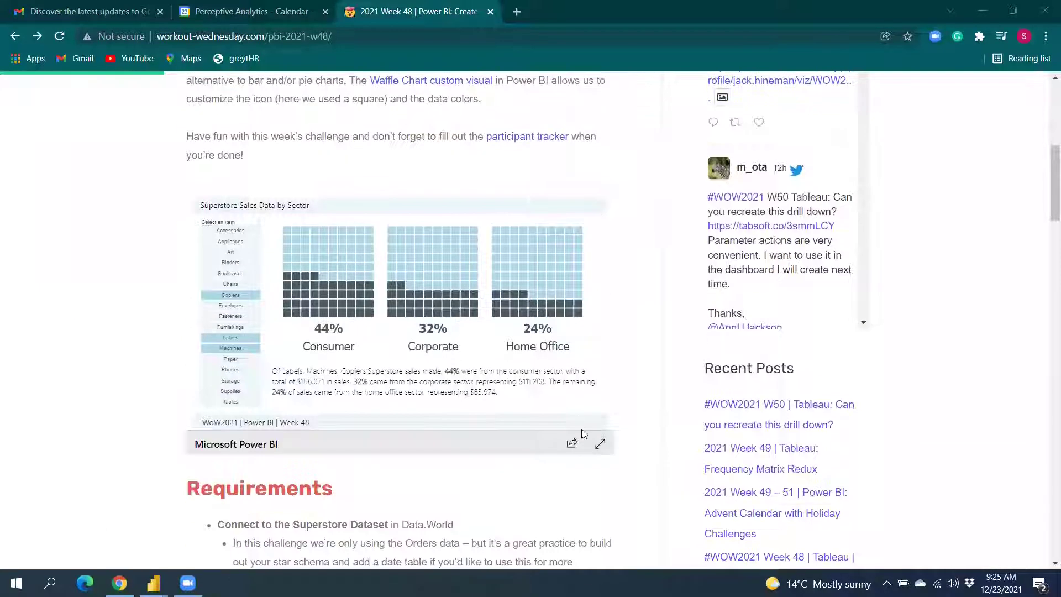
click(600, 443)
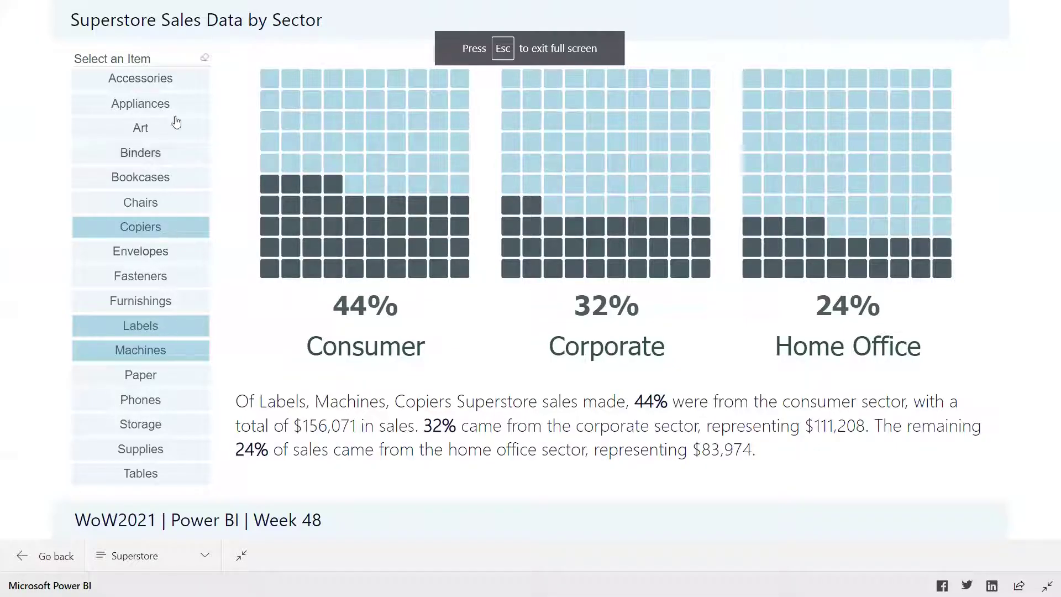
click(205, 60)
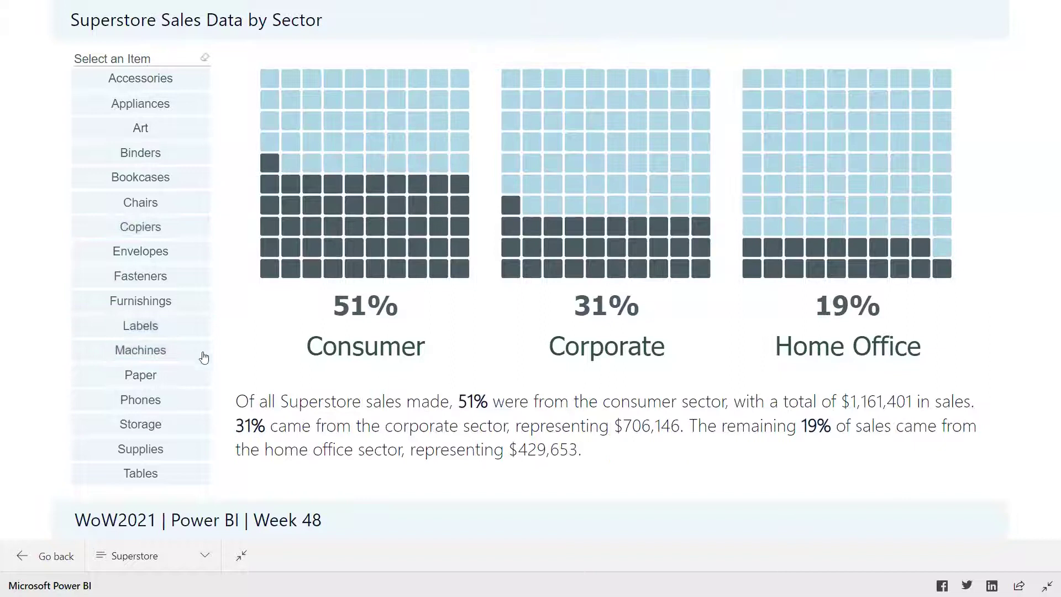
click(172, 332)
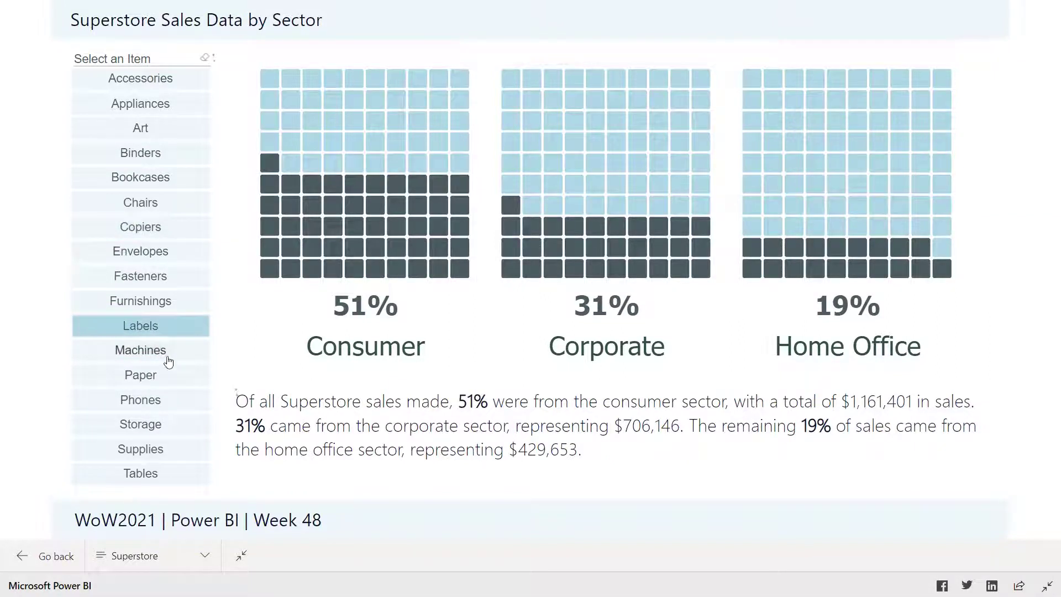
click(168, 353)
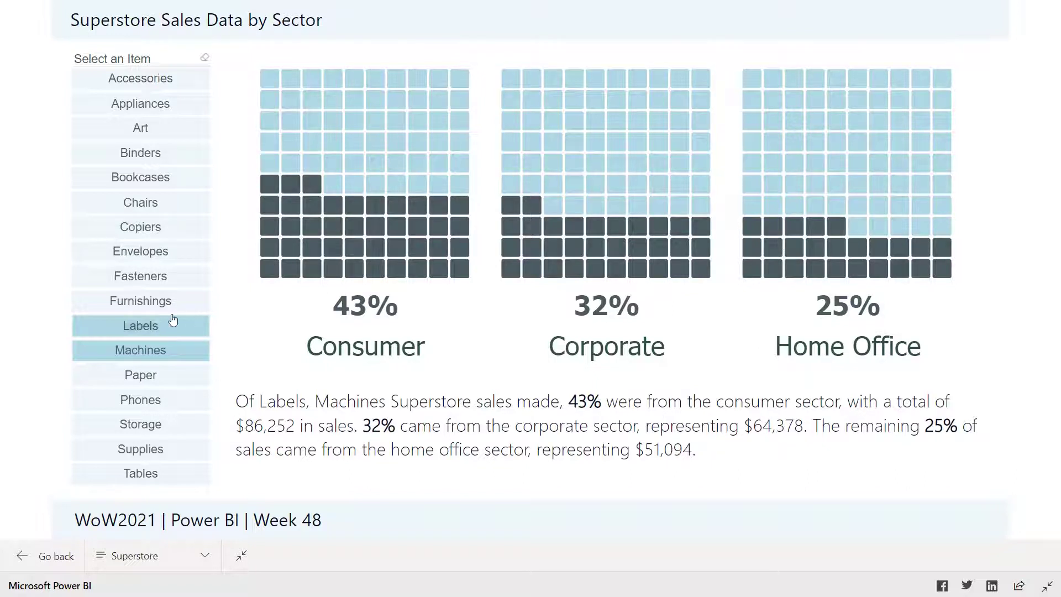
click(205, 58)
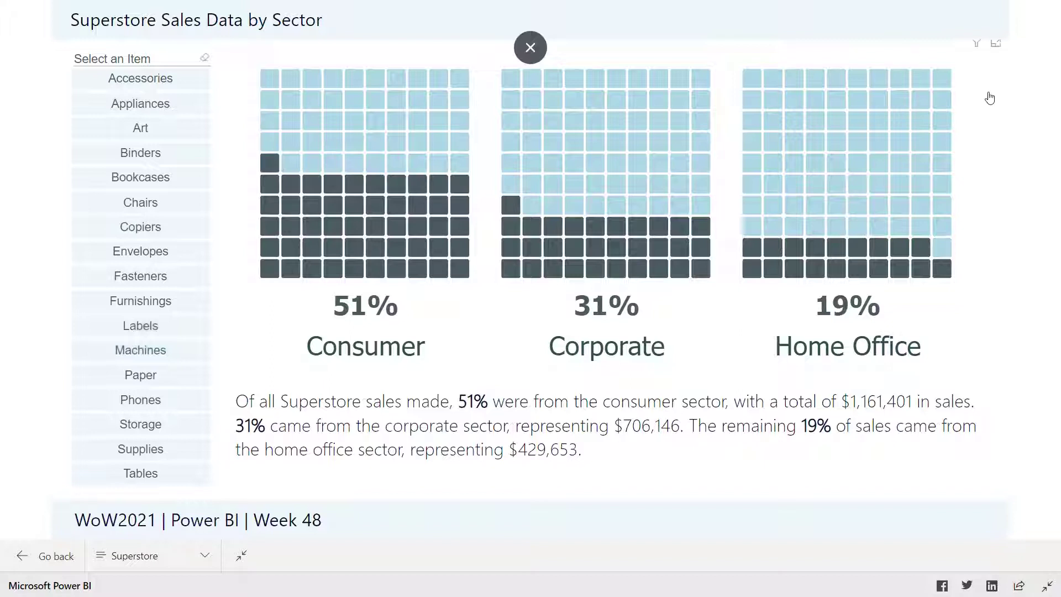
click(1047, 585)
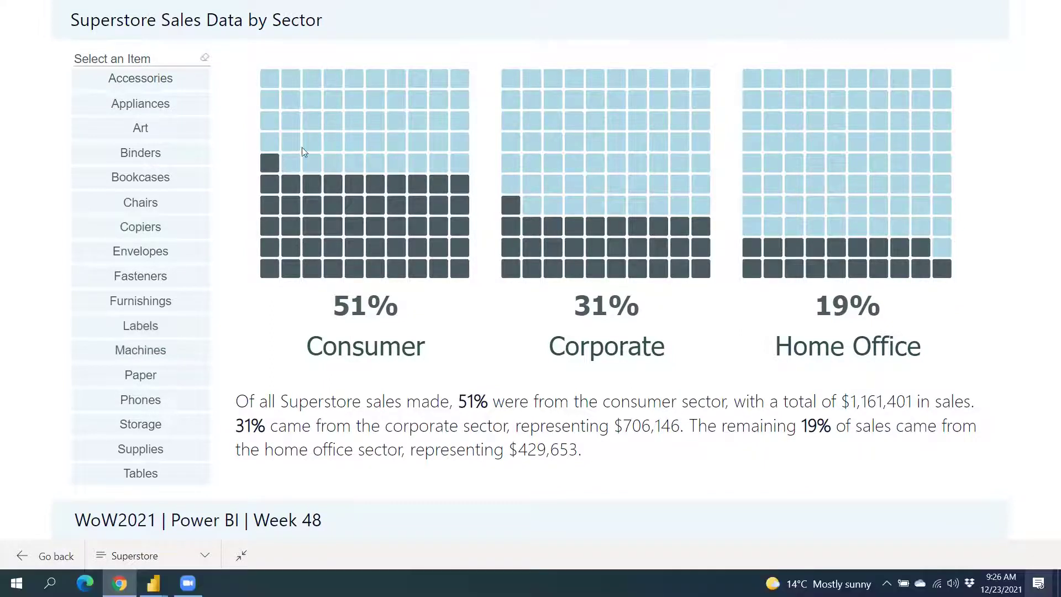
key(Escape)
- Read the Requirements section of the waffle chart challenge
scroll(401, 424, down, 1)
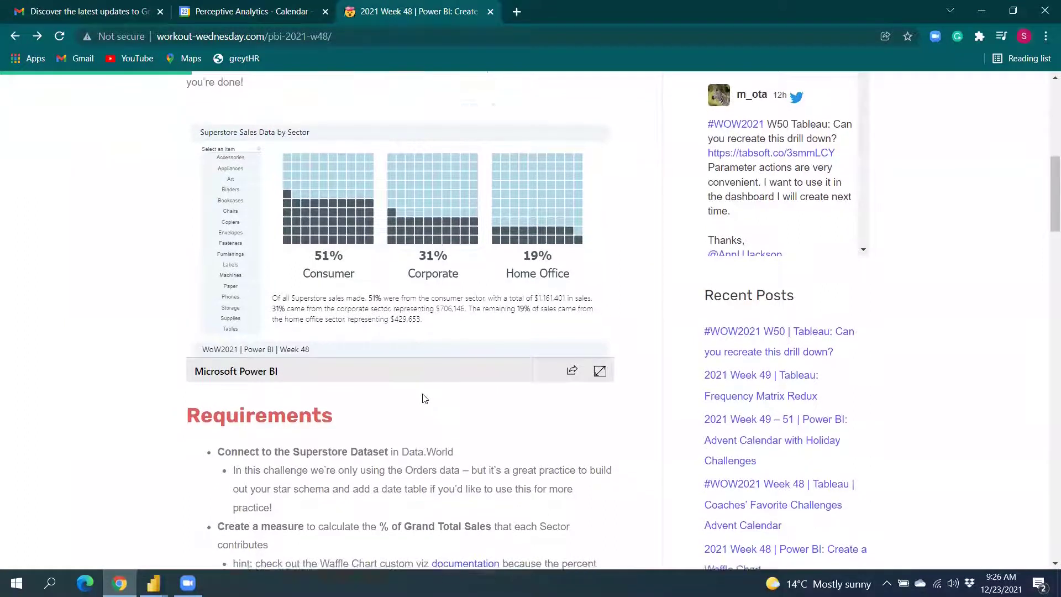
scroll(424, 397, down, 1)
scroll(424, 398, down, 2)
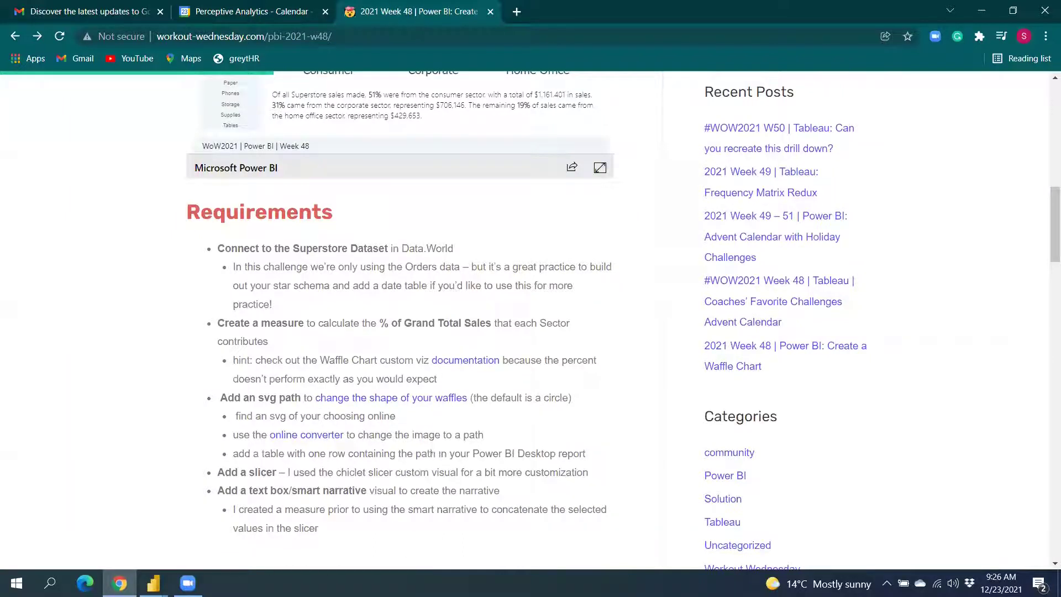
- Switch to the untitled Power BI Desktop report and connect to the Sample - Superstore Excel workbook in Downloads
click(153, 583)
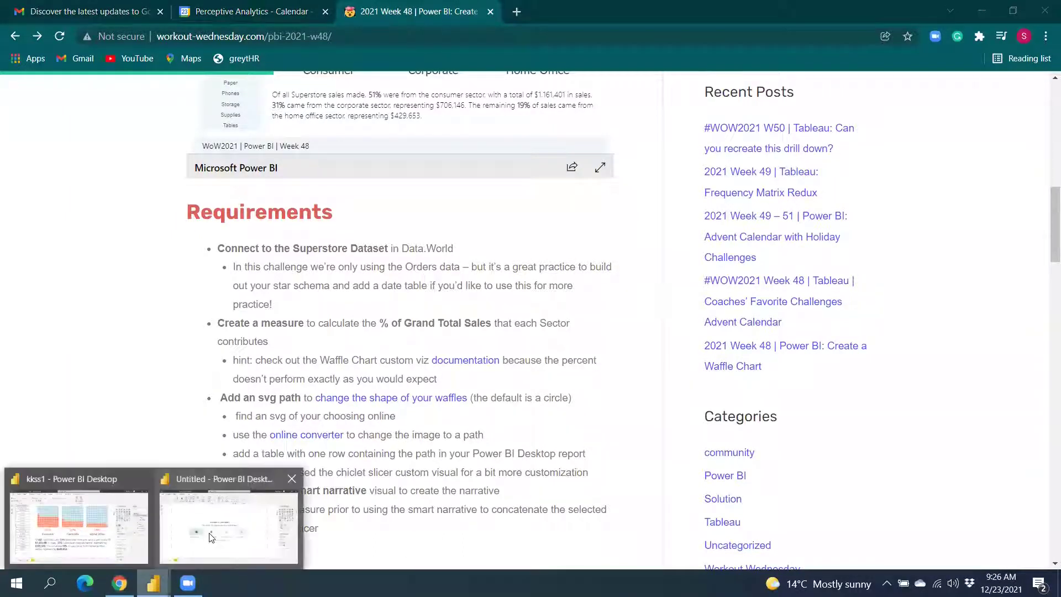
key(alt+Tab)
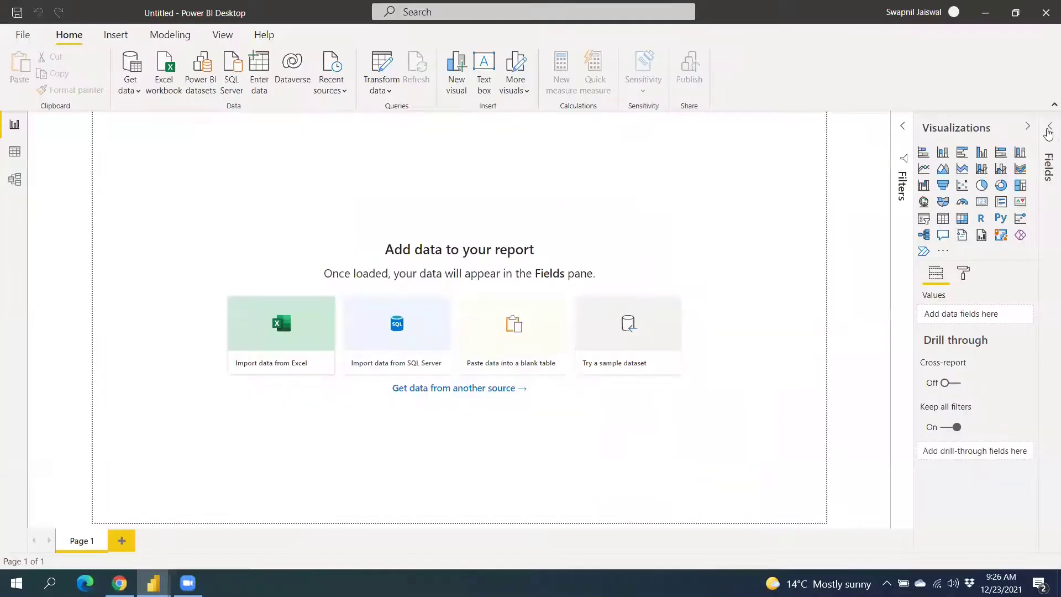
click(132, 83)
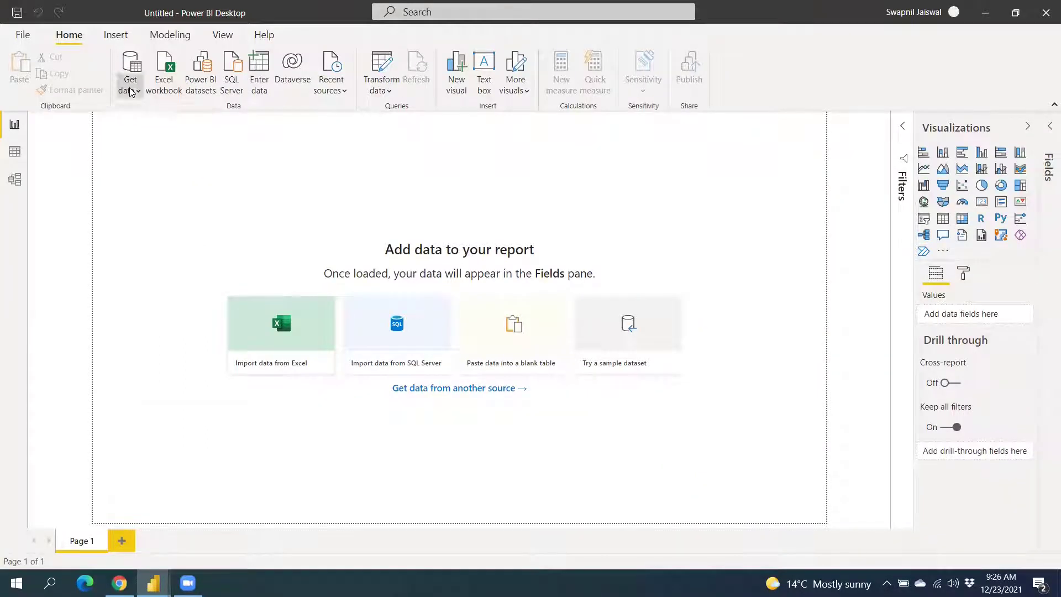
click(163, 78)
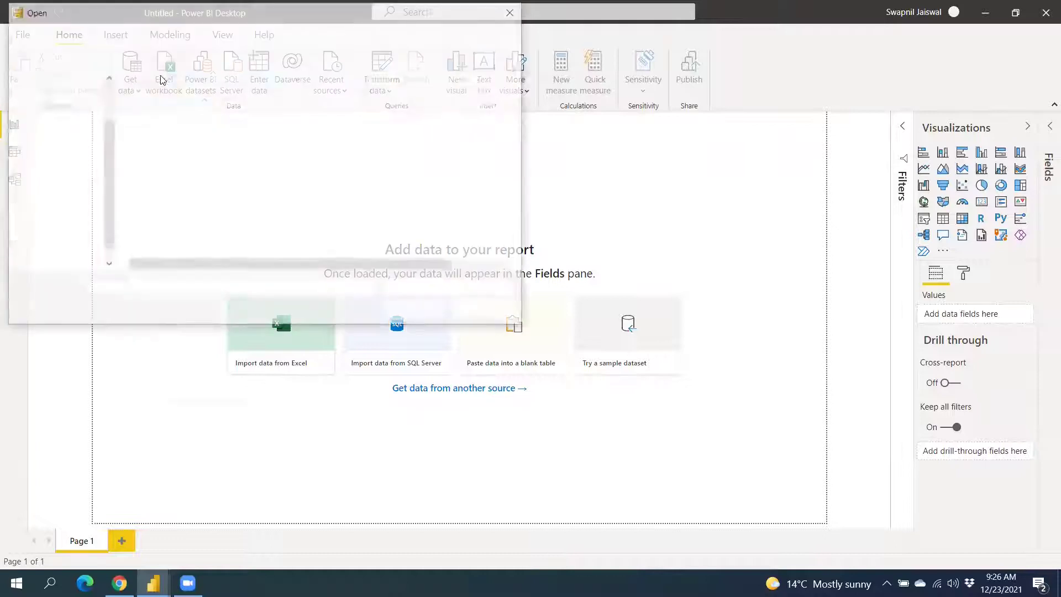
scroll(62, 92, up, 2)
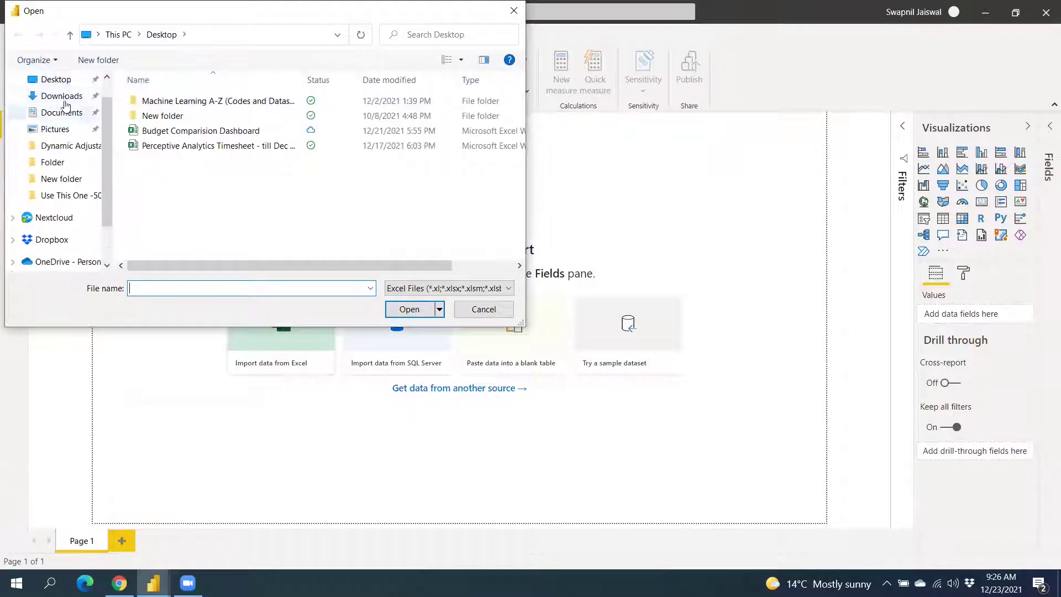
click(62, 96)
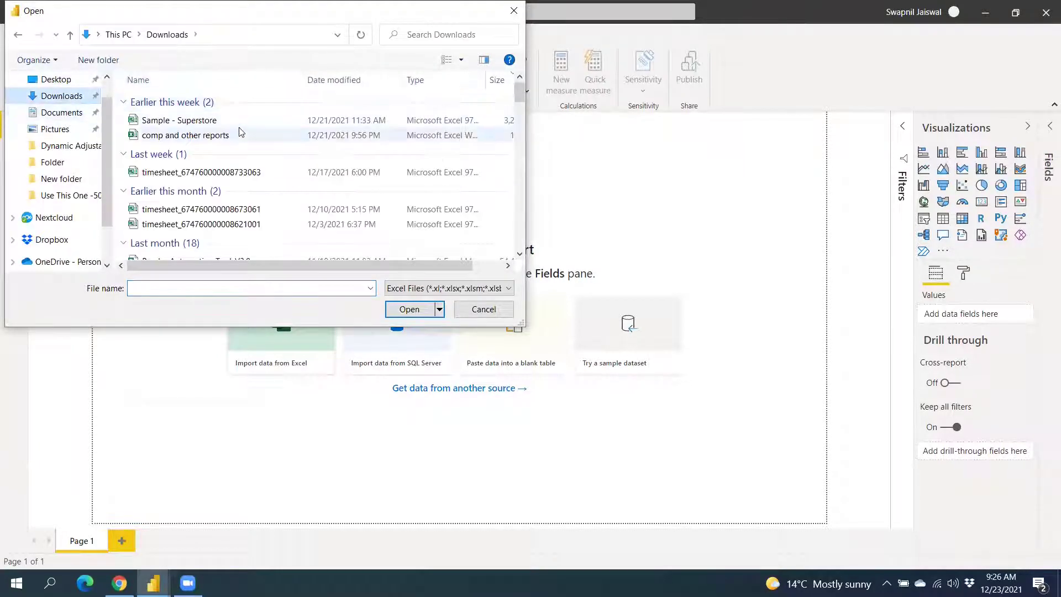
click(243, 123)
click(408, 310)
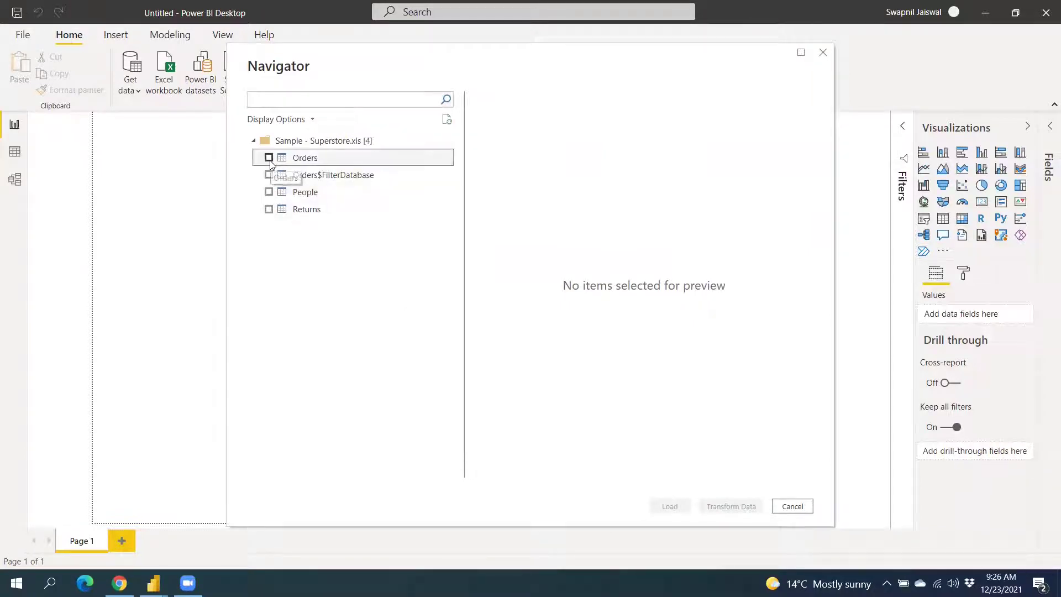
- Bring the Orders table into Power Query Editor for transformation and refresh its data preview
click(270, 159)
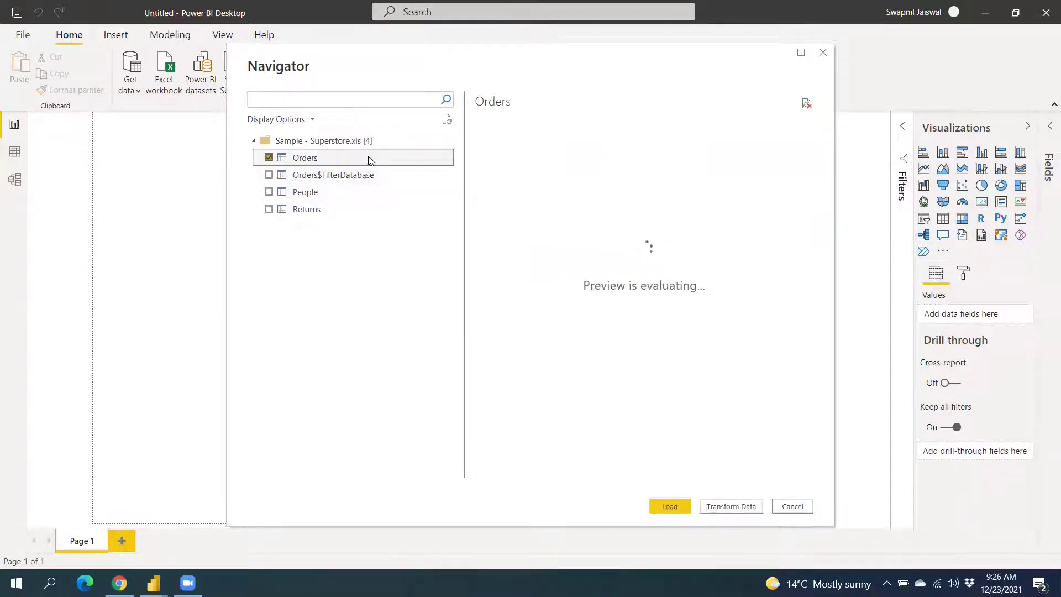
click(721, 510)
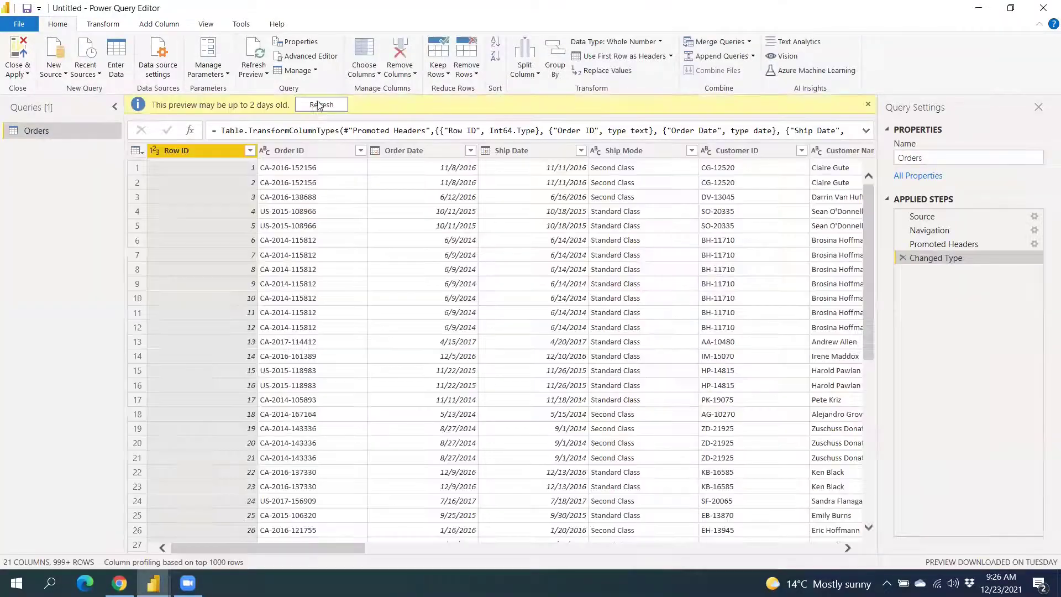
click(321, 105)
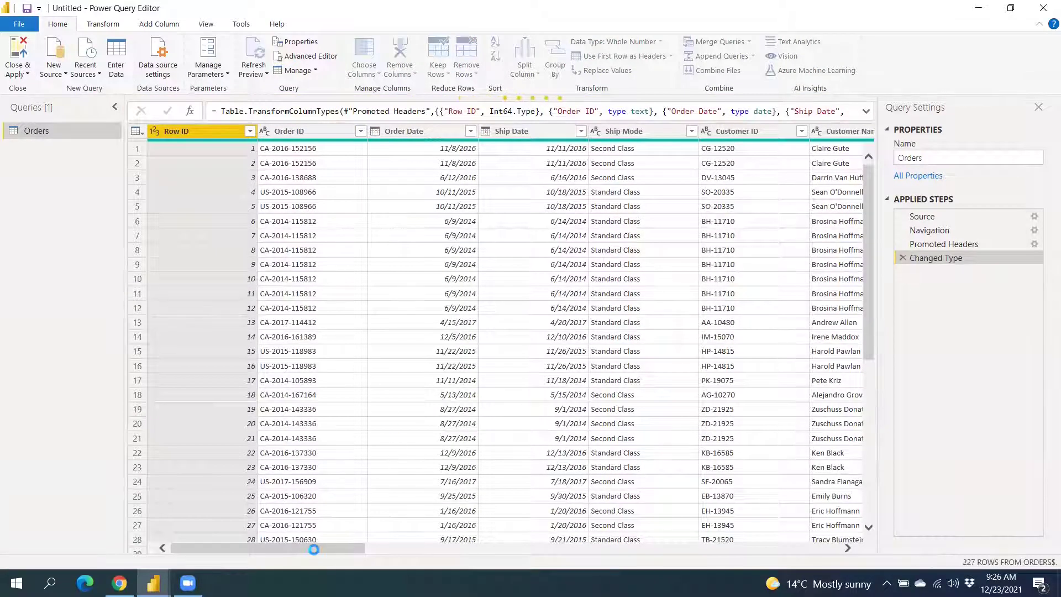
- Keep only the Row ID, Segment, Category, Sub-Category, Product Name and Sales columns of Orders, and apply the query changes to the report
drag(314, 549, 484, 469)
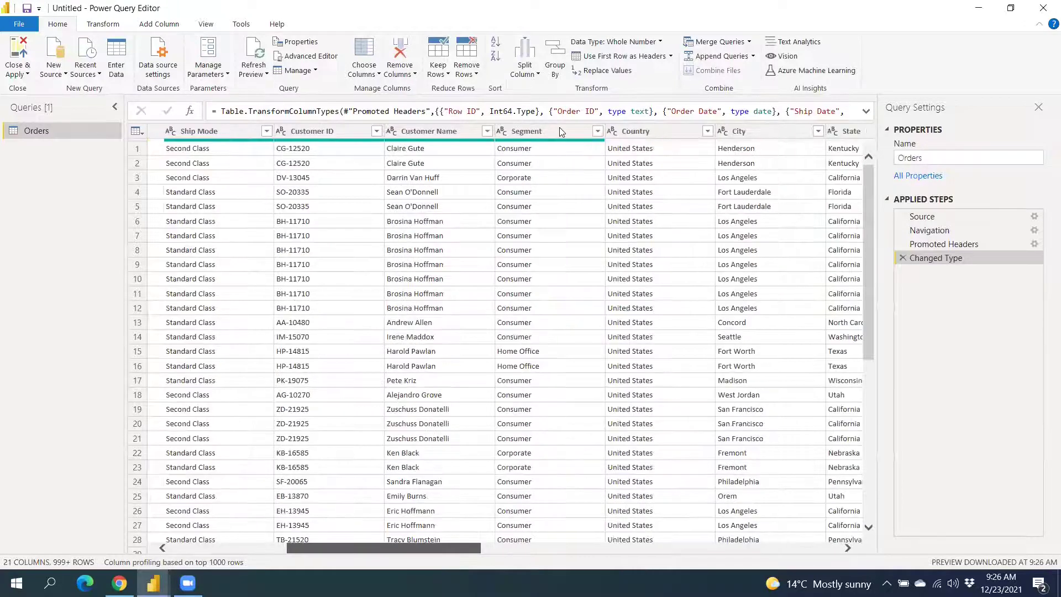
scroll(560, 131, left, 2)
scroll(497, 342, left, 10)
scroll(406, 531, right, 11)
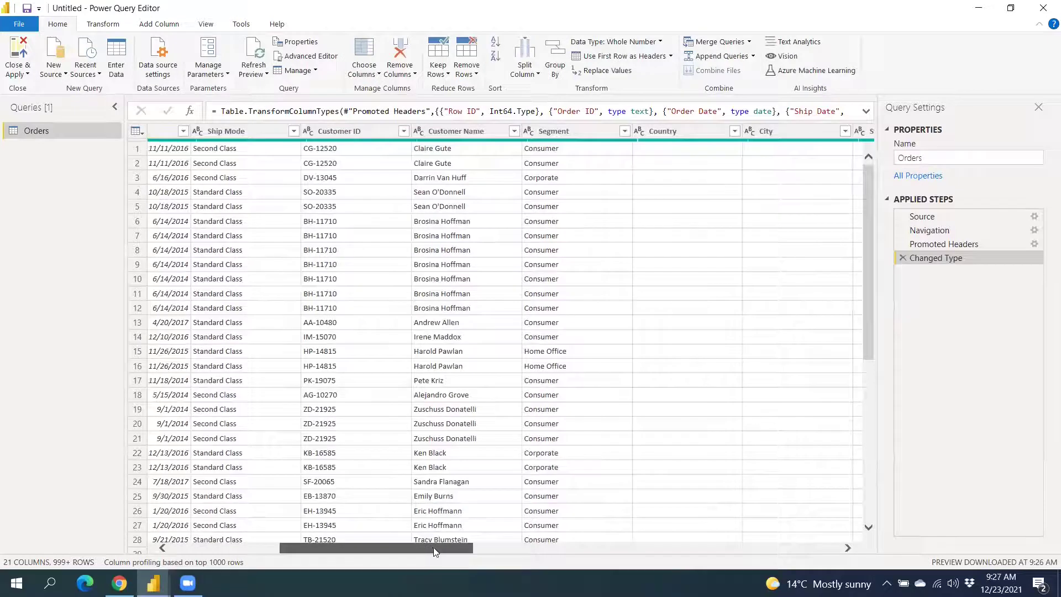
drag(485, 547, 663, 547)
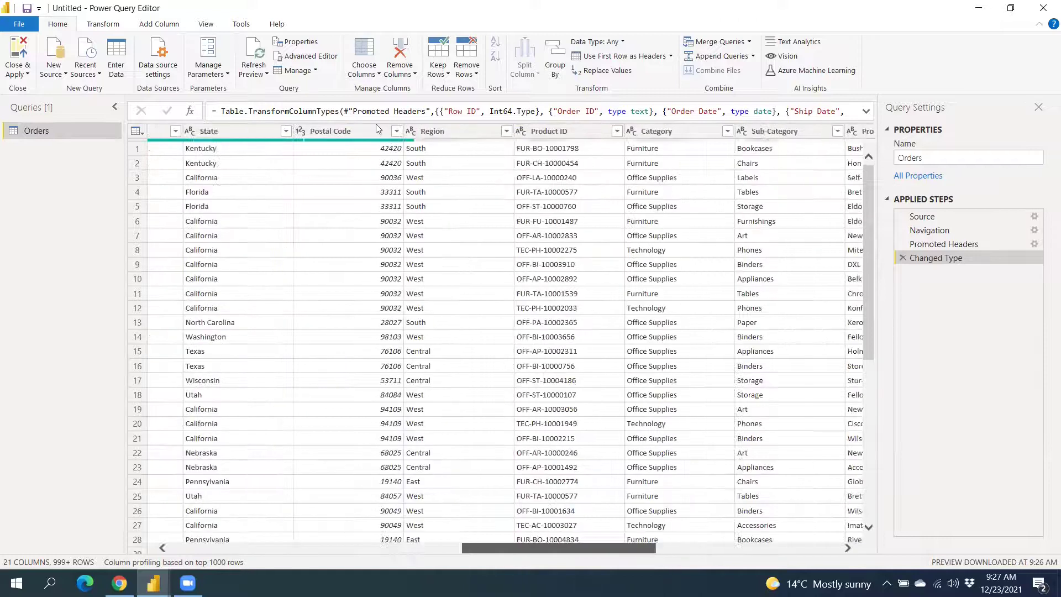
scroll(380, 135, right, 5)
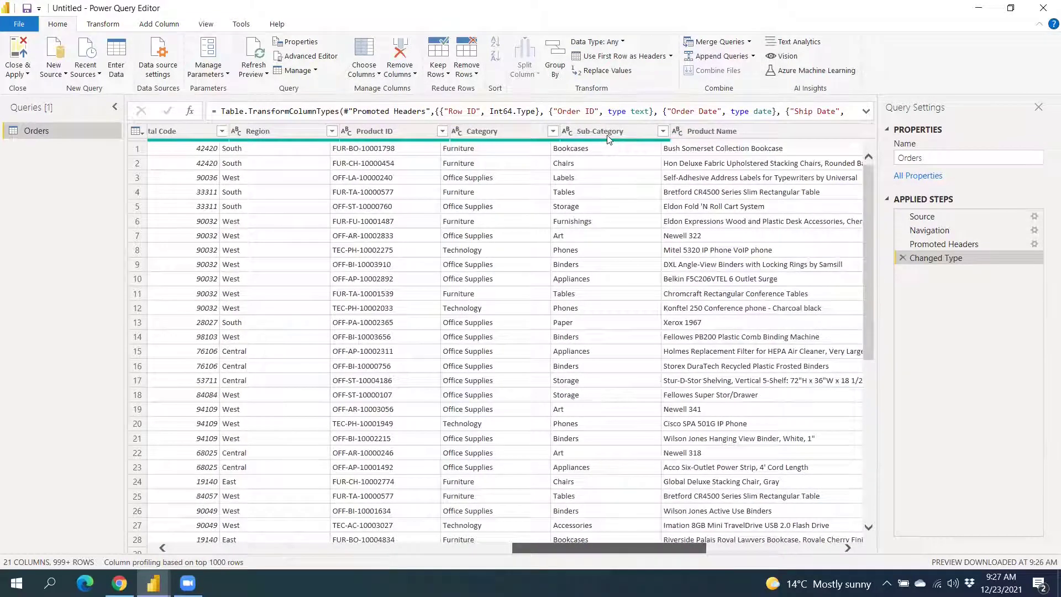
scroll(834, 127, right, 3)
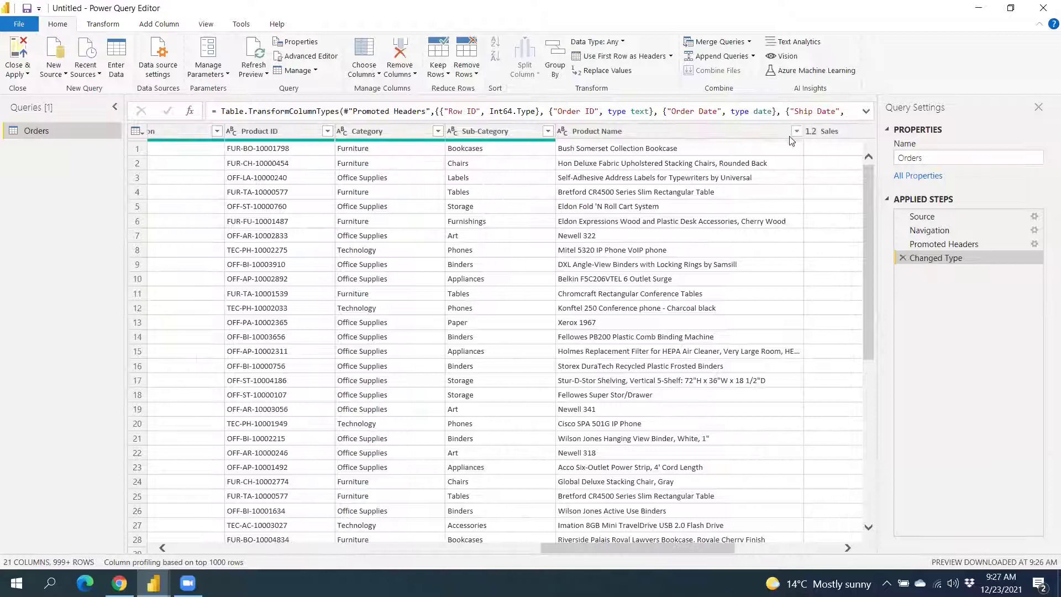
shift+click(678, 133)
right_click(677, 133)
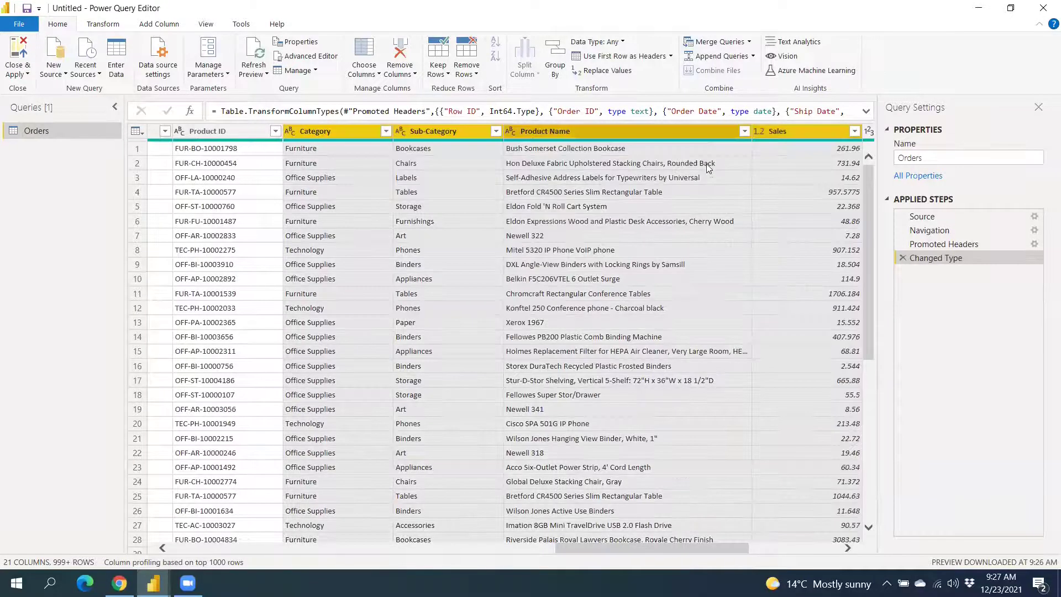
click(707, 167)
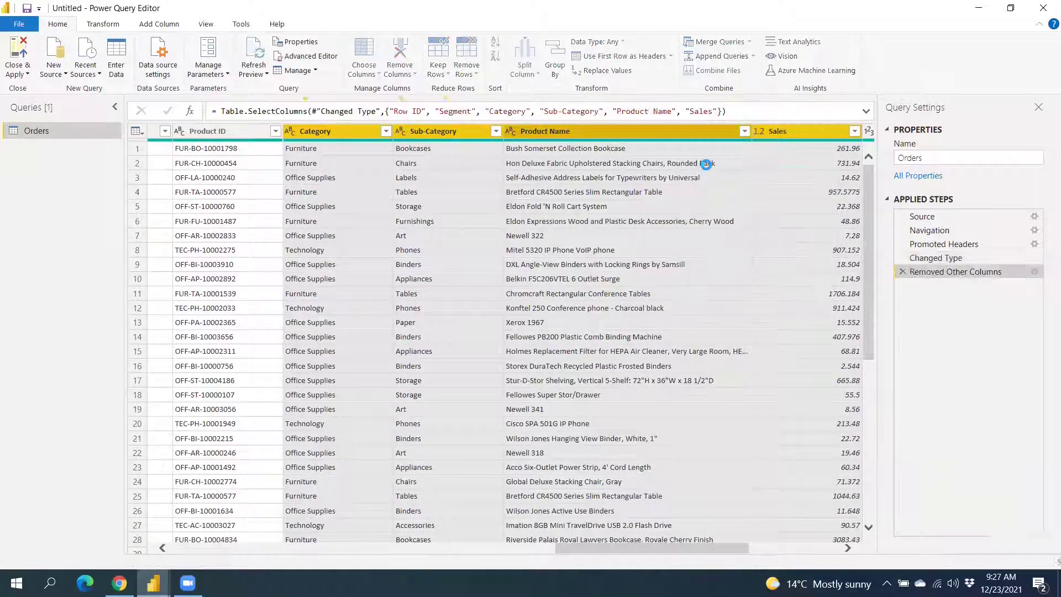
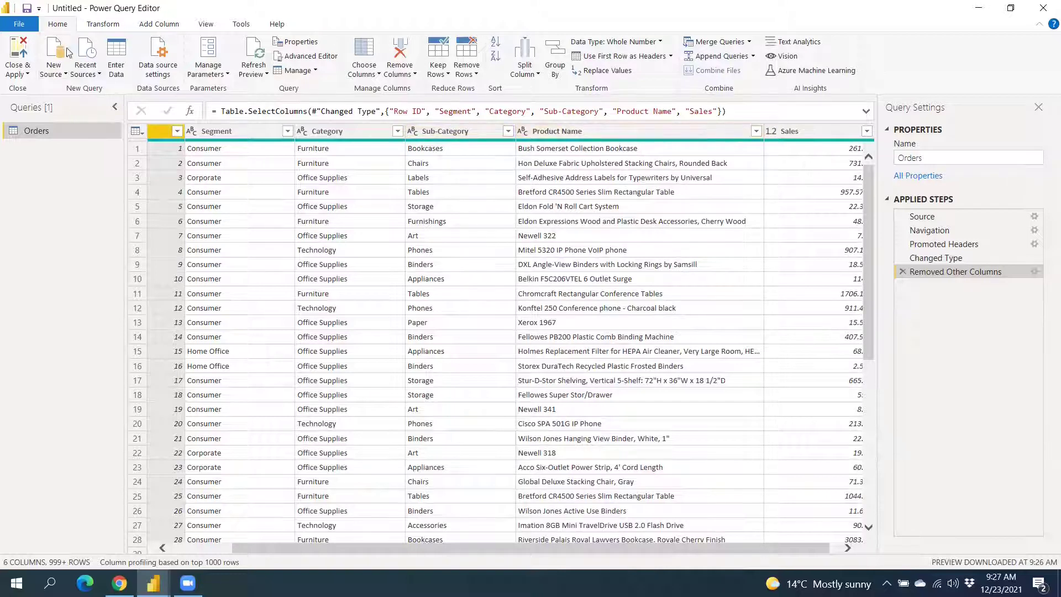
click(17, 46)
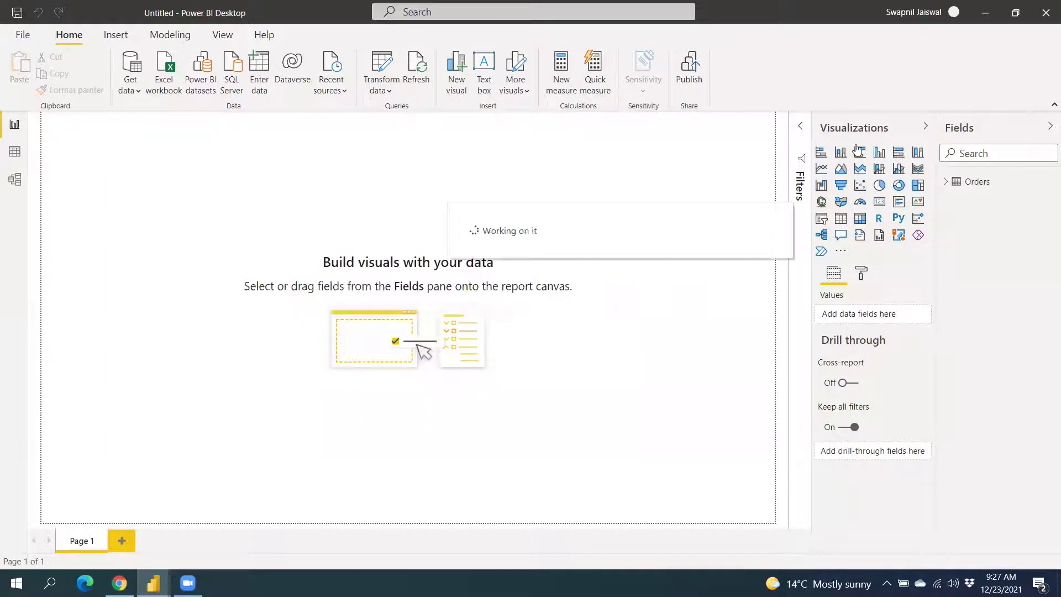
- Create a table visual with Sales and Row ID from Orders, setting Row ID to Don't summarize
click(945, 184)
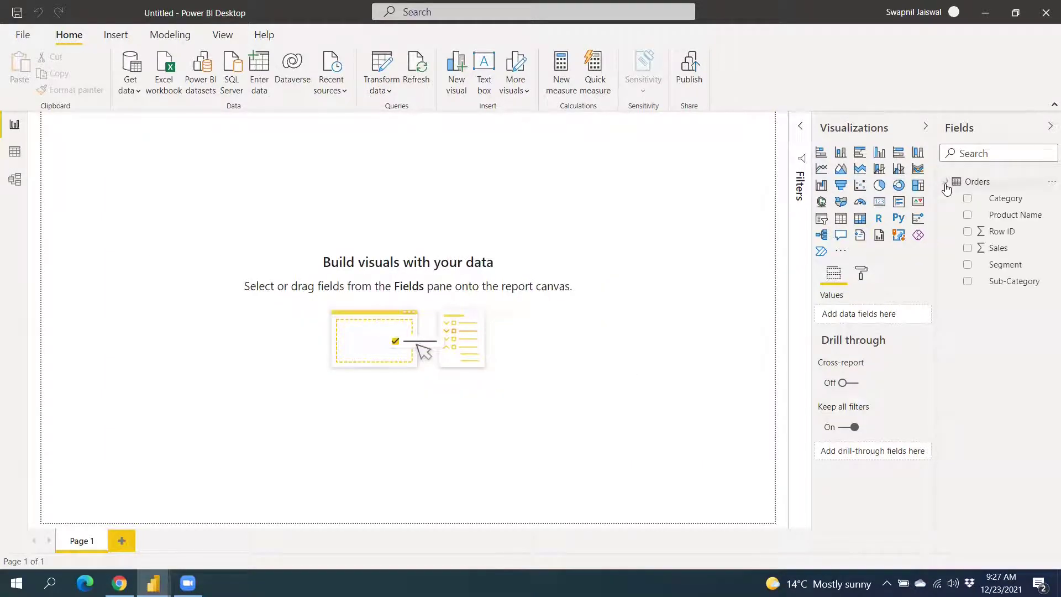
drag(990, 252, 333, 181)
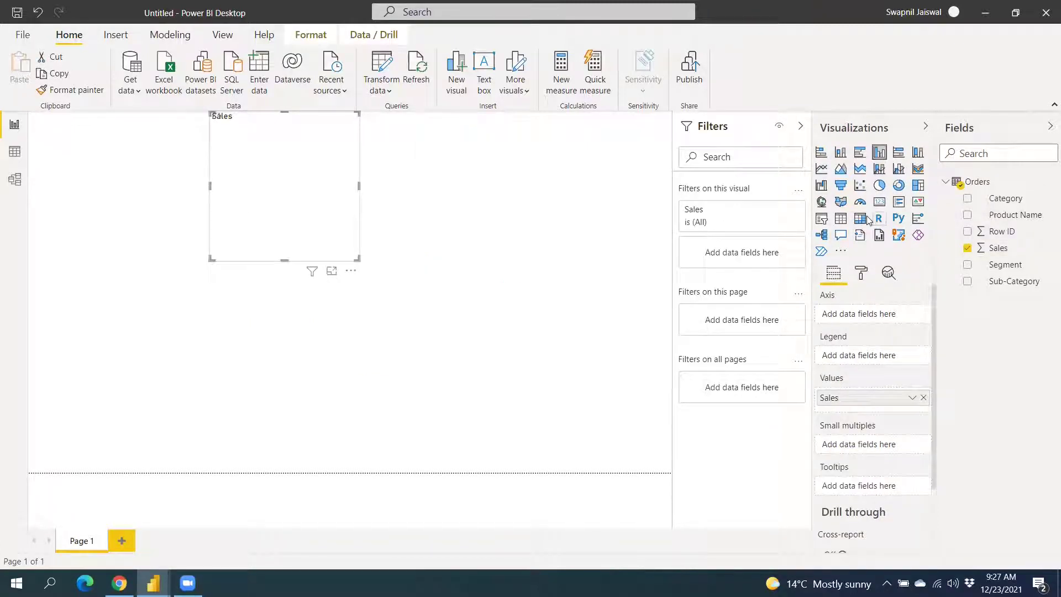
click(841, 219)
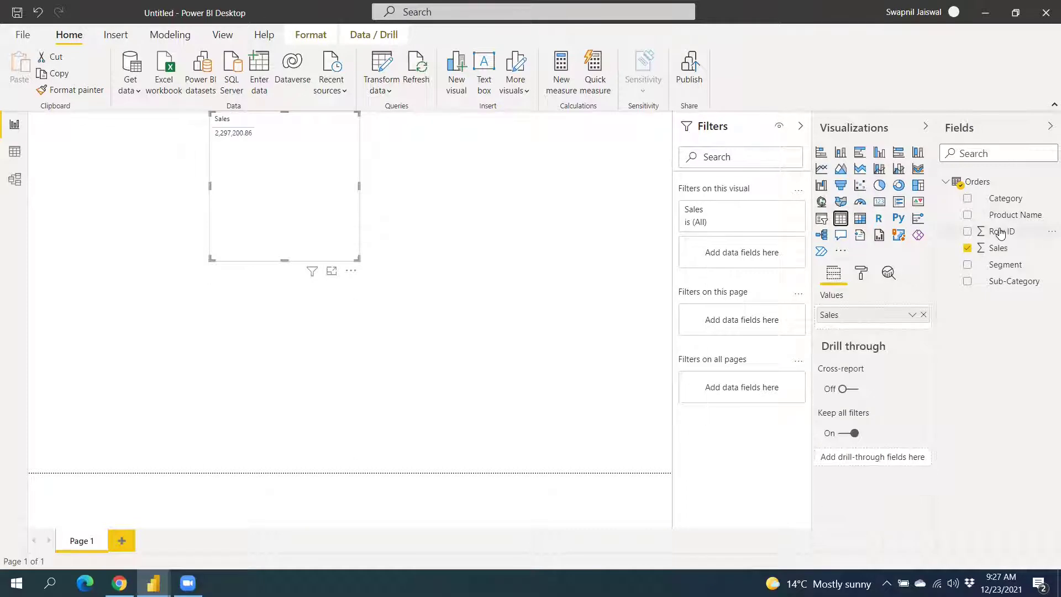
drag(1001, 233, 863, 326)
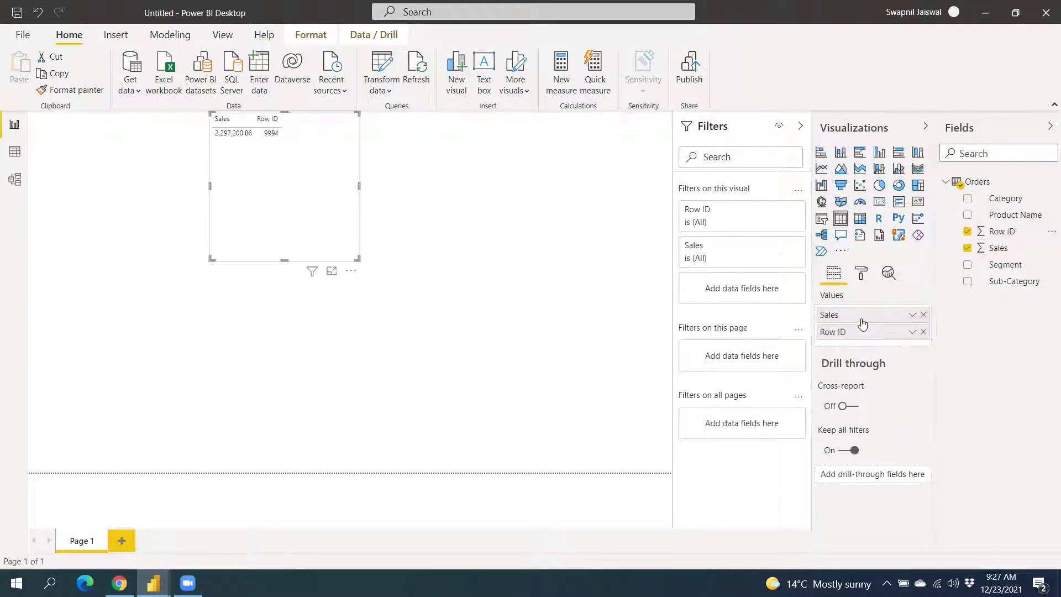
click(912, 331)
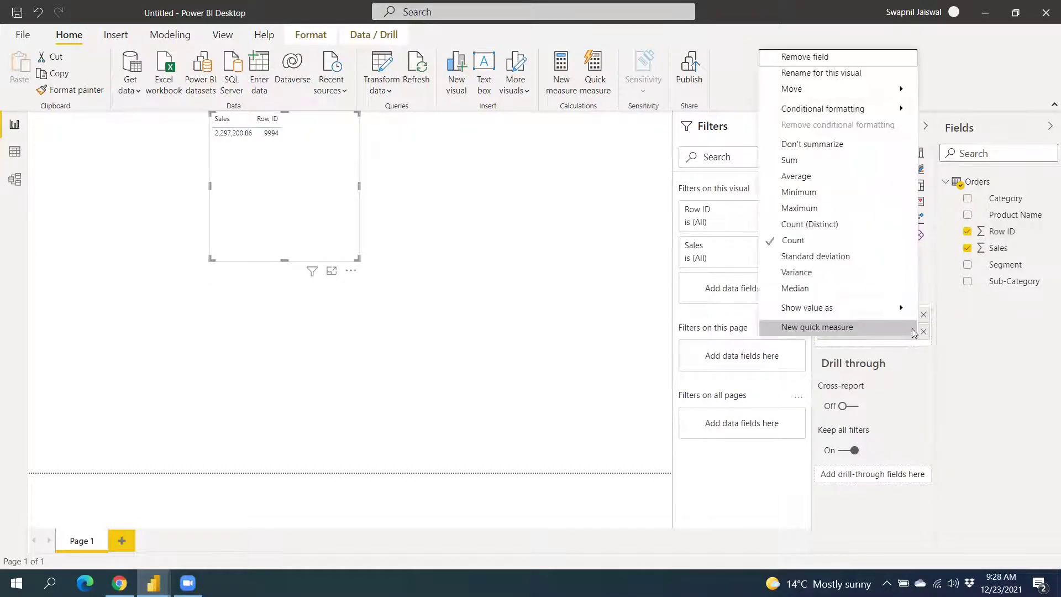
click(845, 143)
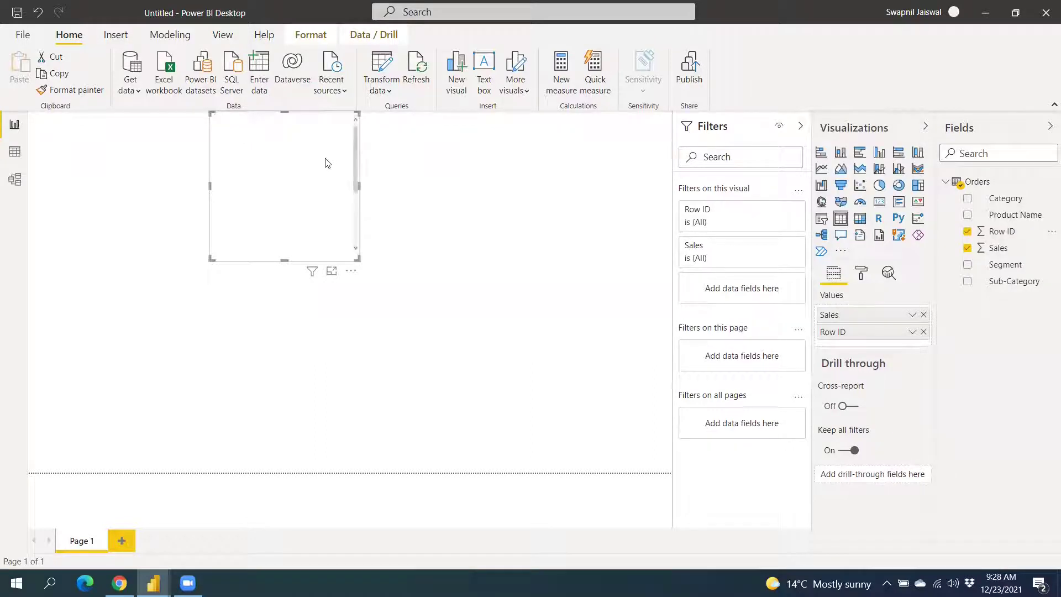
- Enlarge the table visual, replace its Row ID column with Segment, and move the table lower on the page
drag(357, 258, 384, 365)
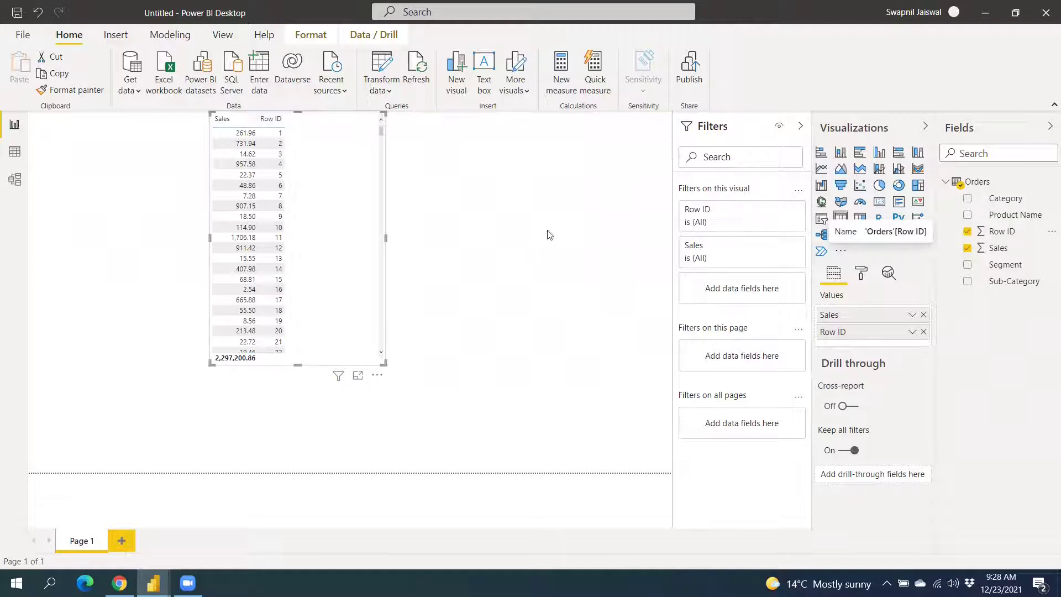
click(923, 331)
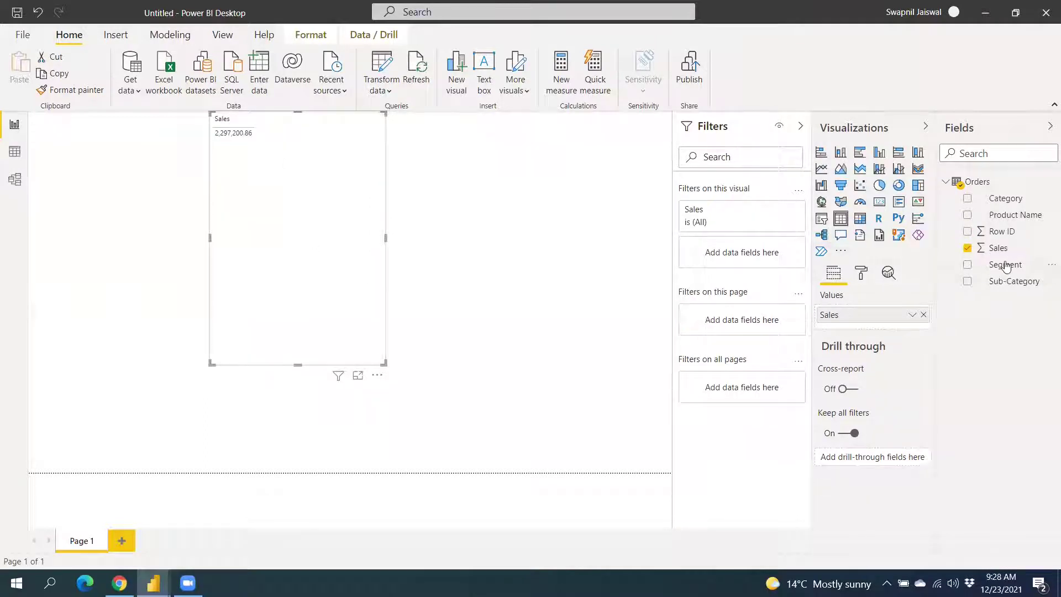
drag(1004, 264, 881, 325)
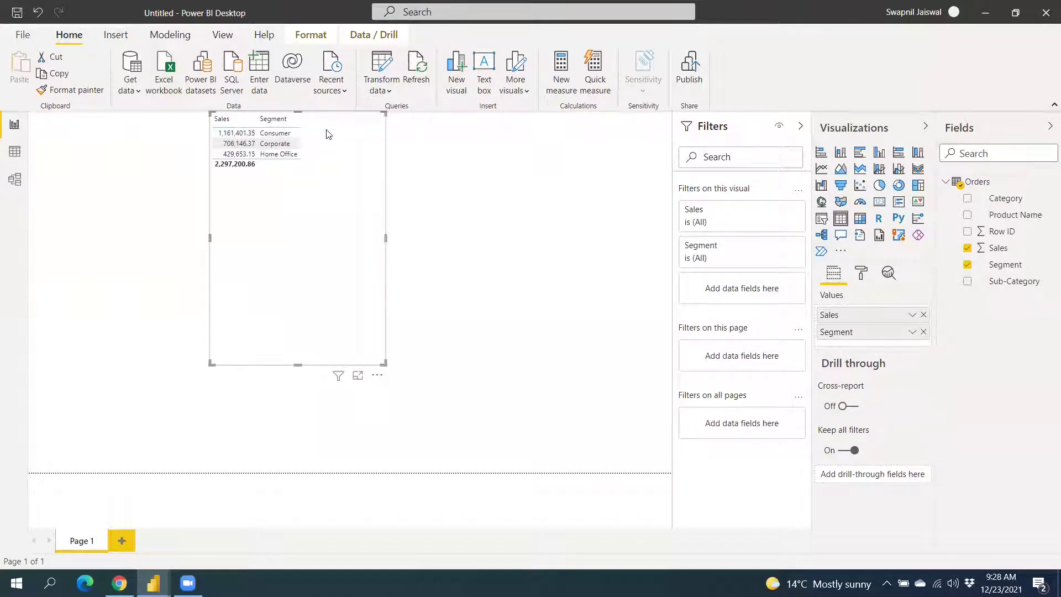
drag(327, 133, 344, 226)
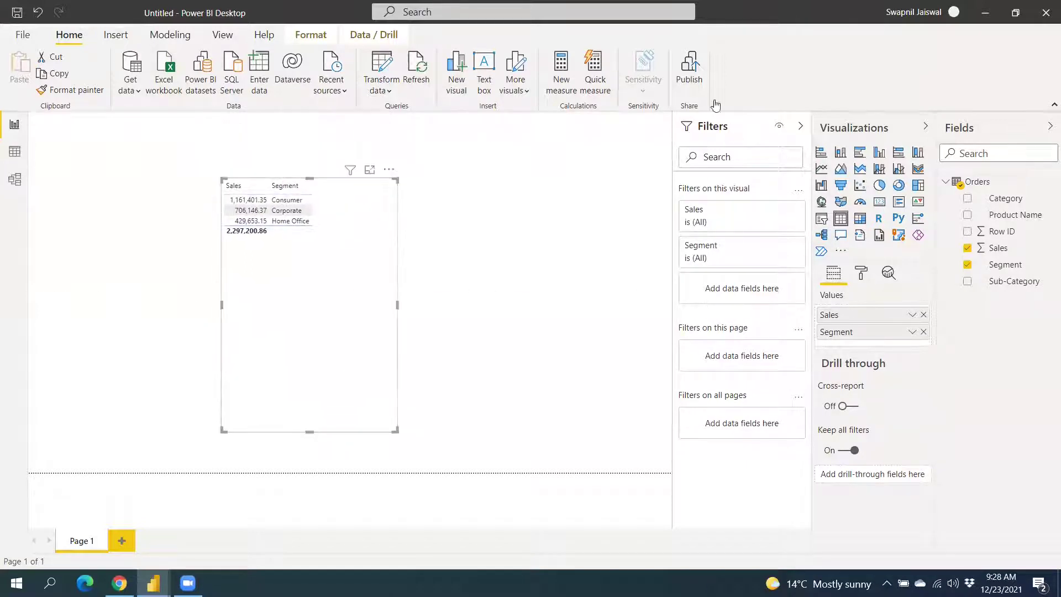
- Create a new measure in the Orders table named % GT by Segment, with its formula starting on a new line
click(559, 67)
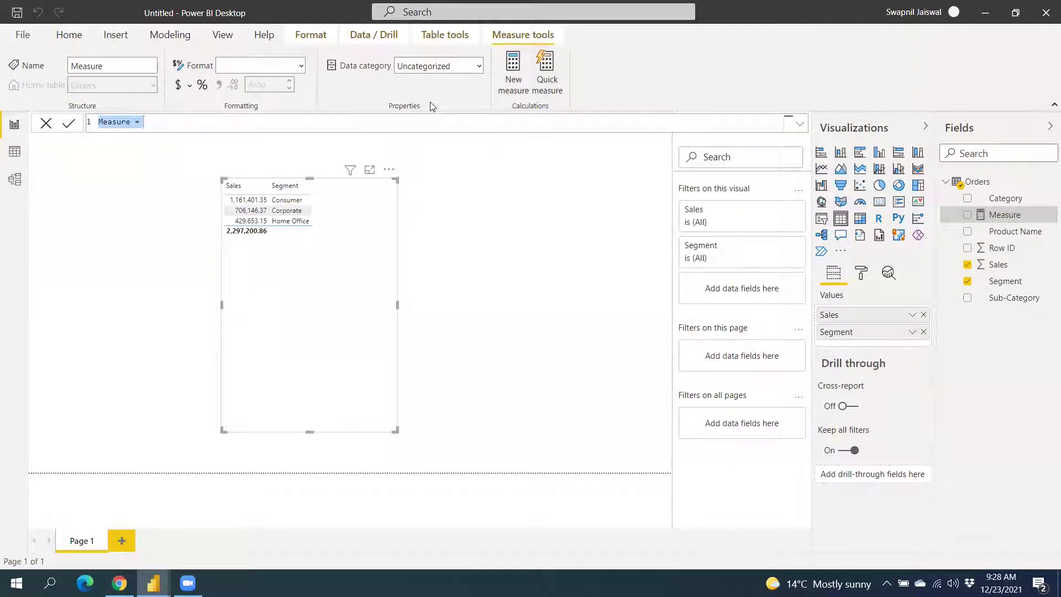
key(BackSpace)
text(% GT)
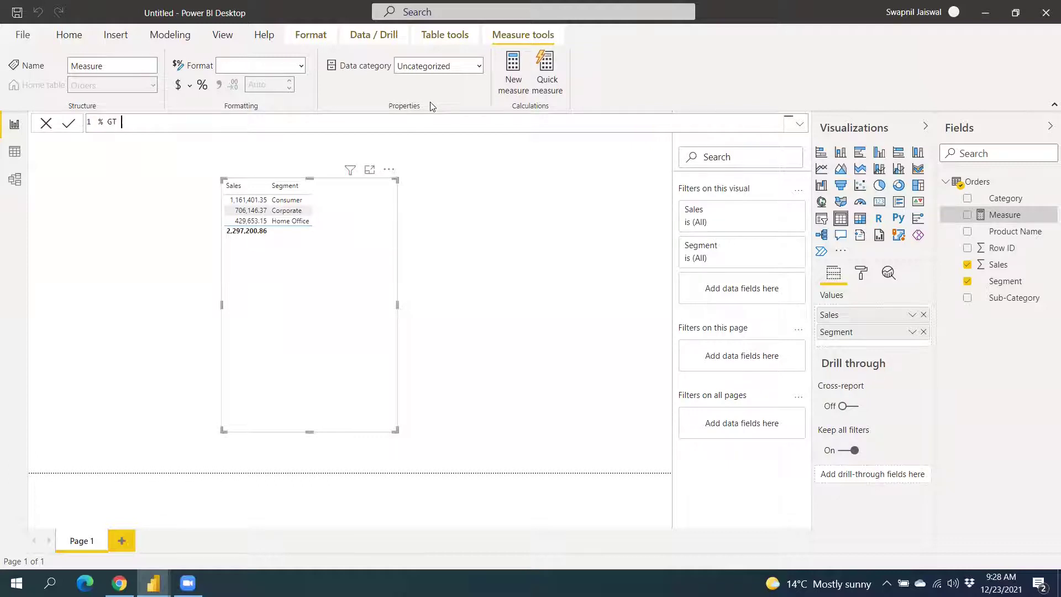
text( vy Seg)
key(Left)
key(Left)
key(BackSpace)
text(b)
key(Right)
key(Right)
text(=)
key(shift+Return)
- Begin the measure formula with a DIVIDE function that uses SUM(Orders[Sales]) as the numerator
text(D)
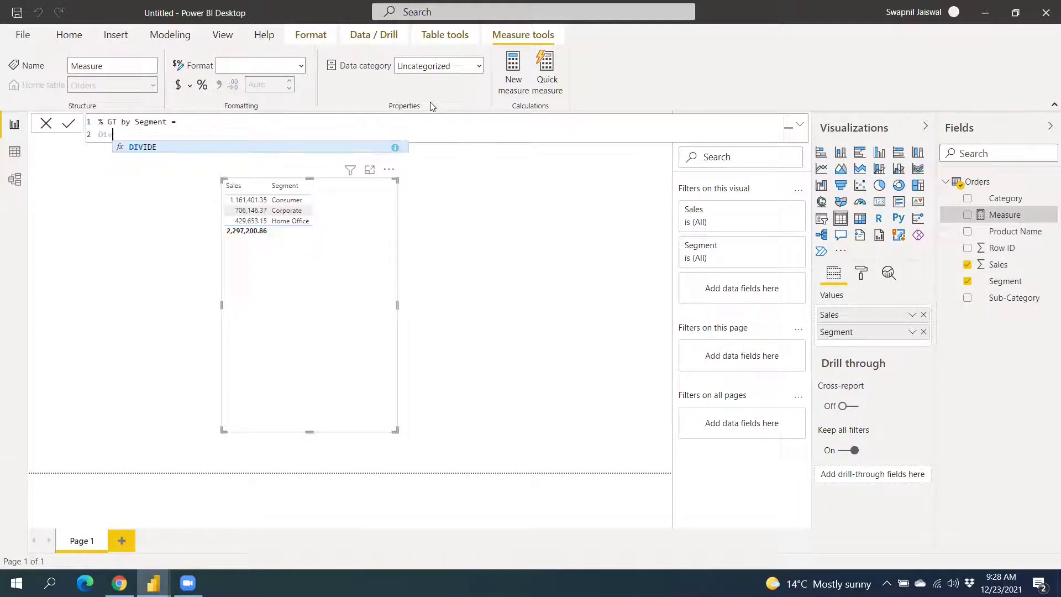
text(IVIDE()
key(shift+Return)
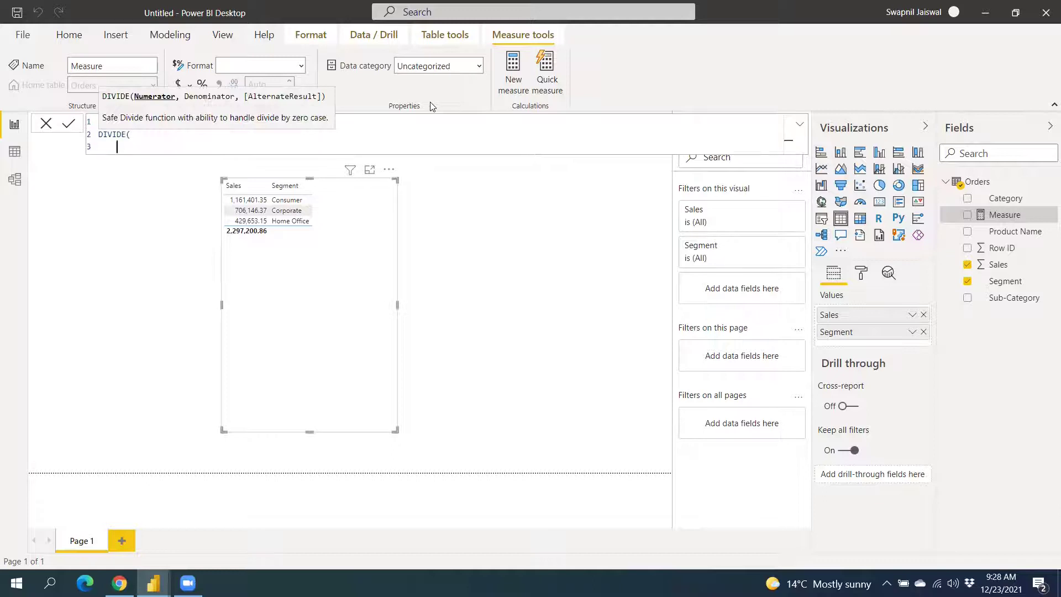
text(SUM()
key(Down)
key(Down)
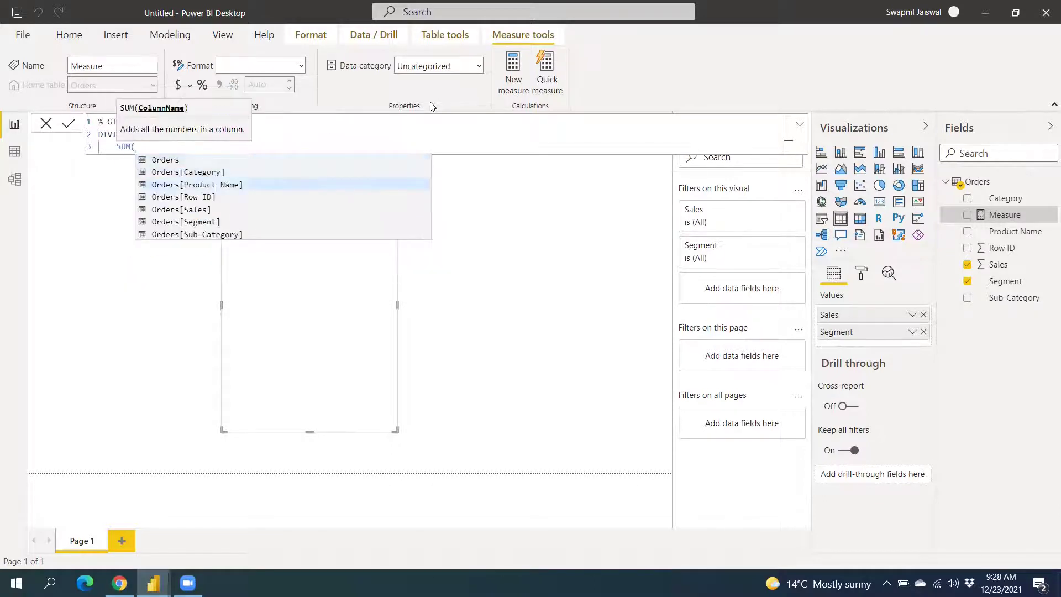
key(Down)
key(Down)
key(Down)
key(Up)
key(Tab)
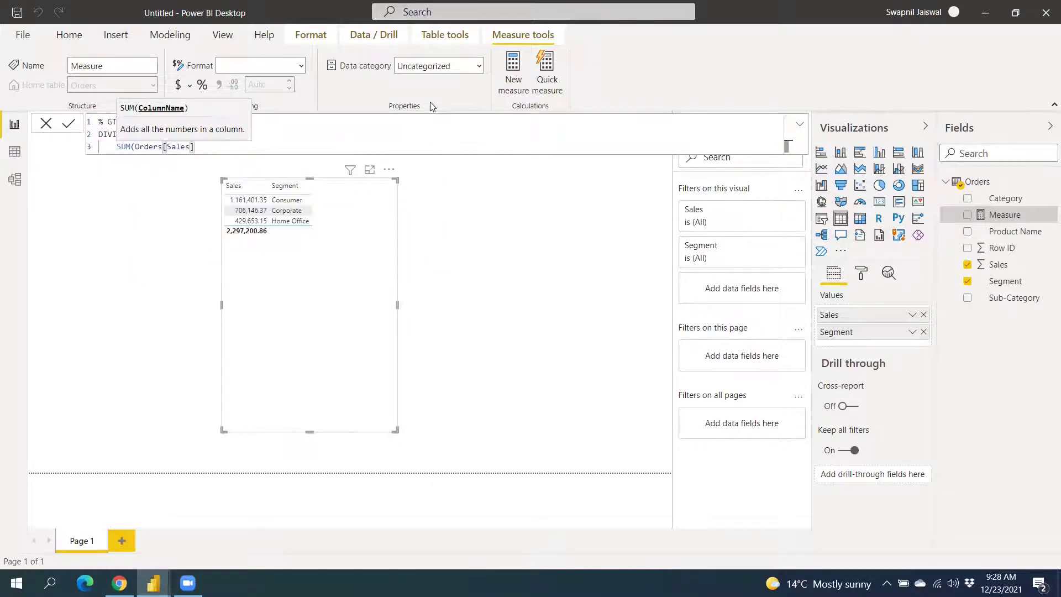
text(),)
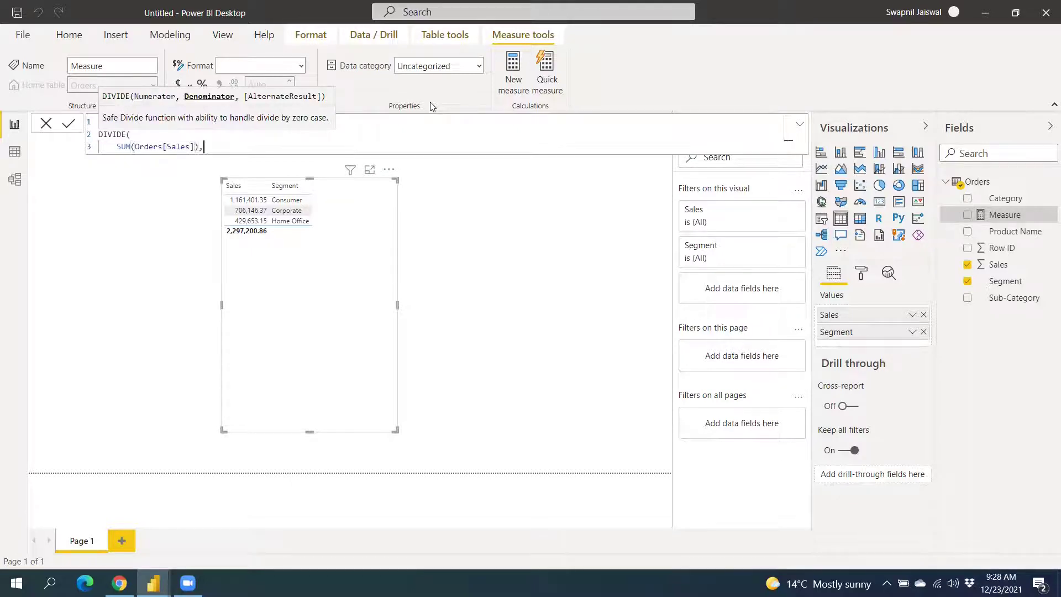
- Start the DIVIDE denominator as a CALCULATE function with SUM(Orders[Sales]) as its expression
key(shift+Return)
text(cal)
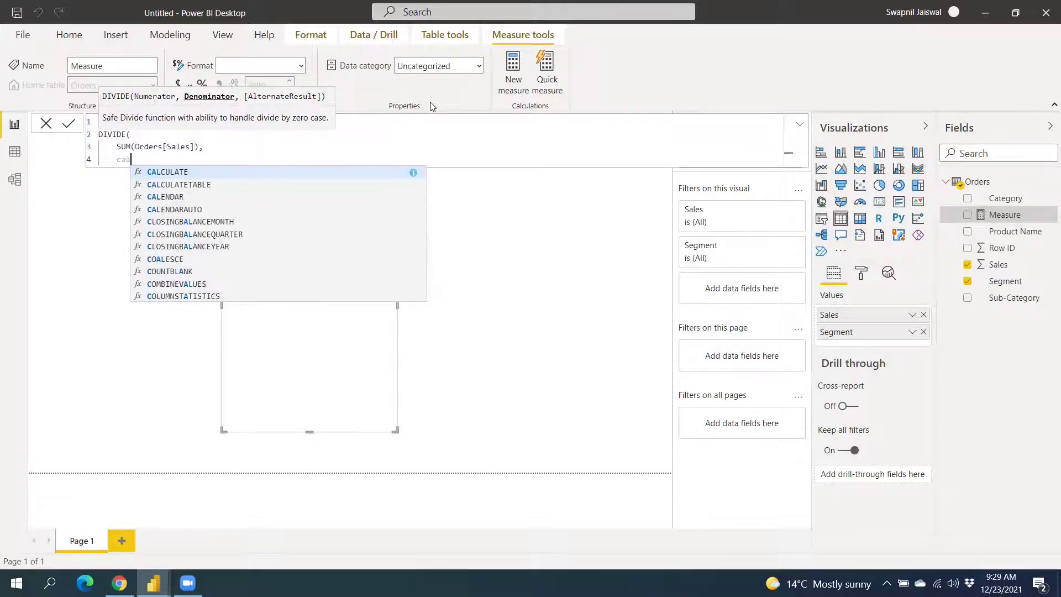
key(Tab)
key(shift+Return)
text(sum)
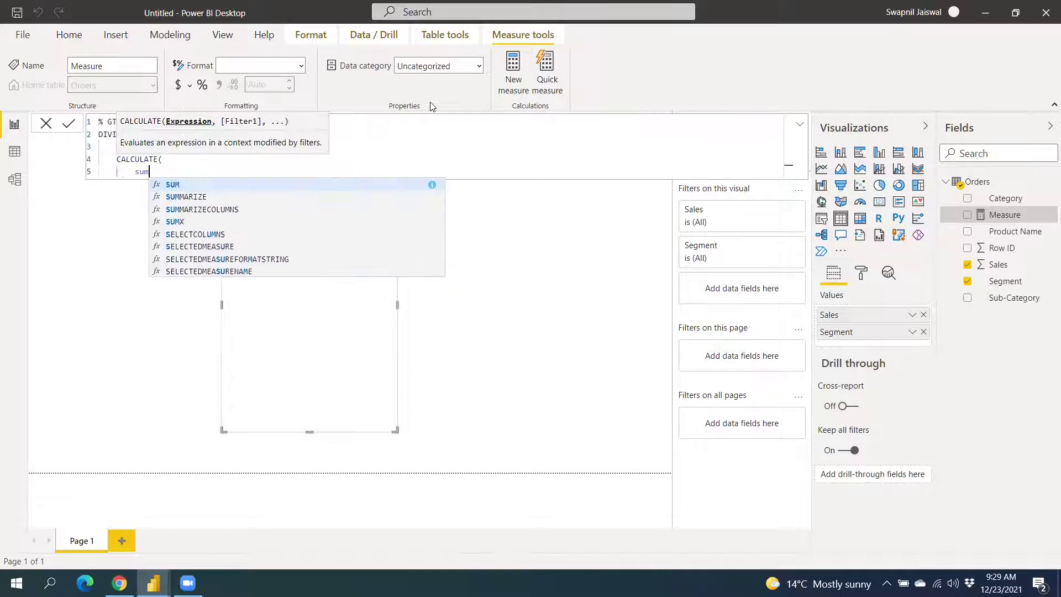
key(Tab)
text(Sa)
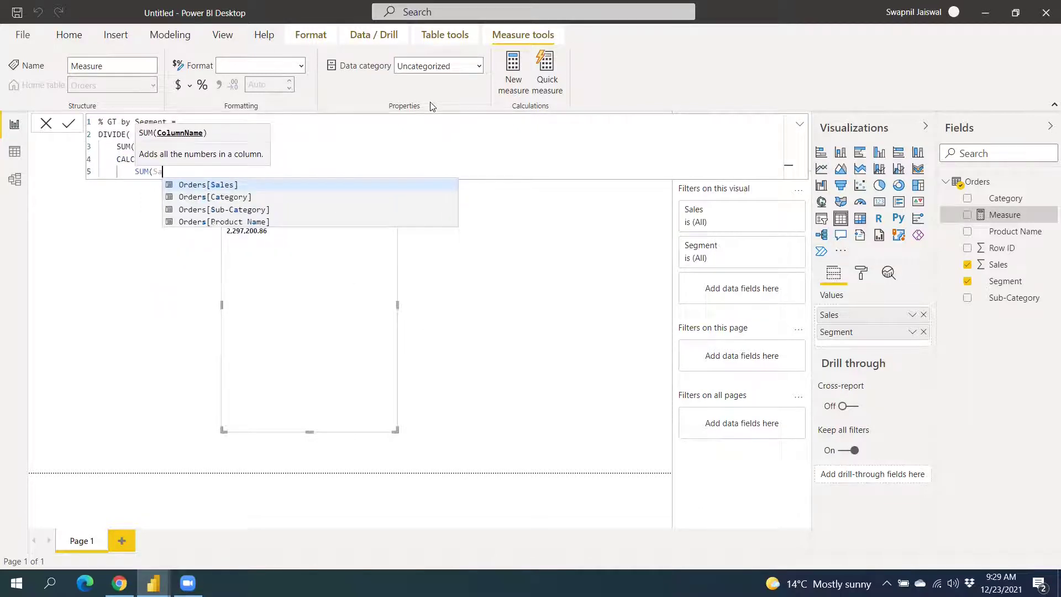
key(Tab)
text())
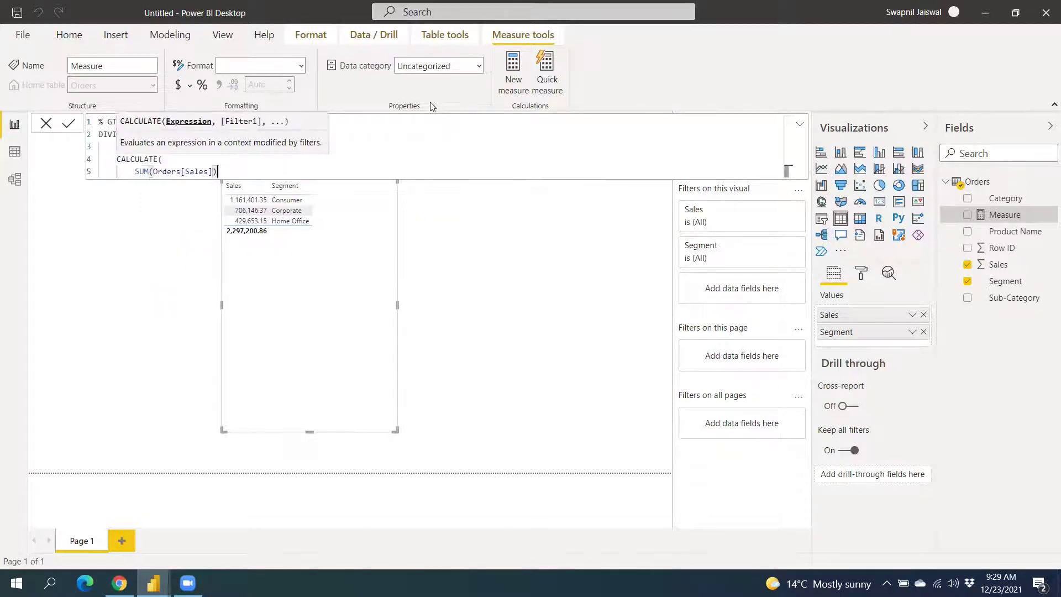
text(,)
key(shift+Return)
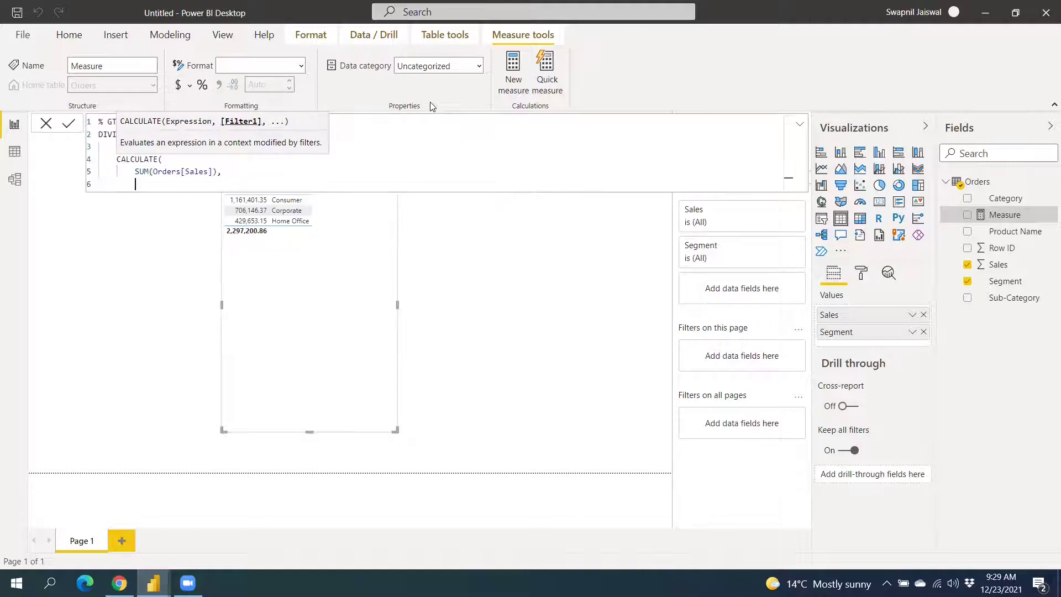
- Add ALL(Orders[Segment]) as the CALCULATE filter and close the CALCULATE function
text(All)
key(Tab)
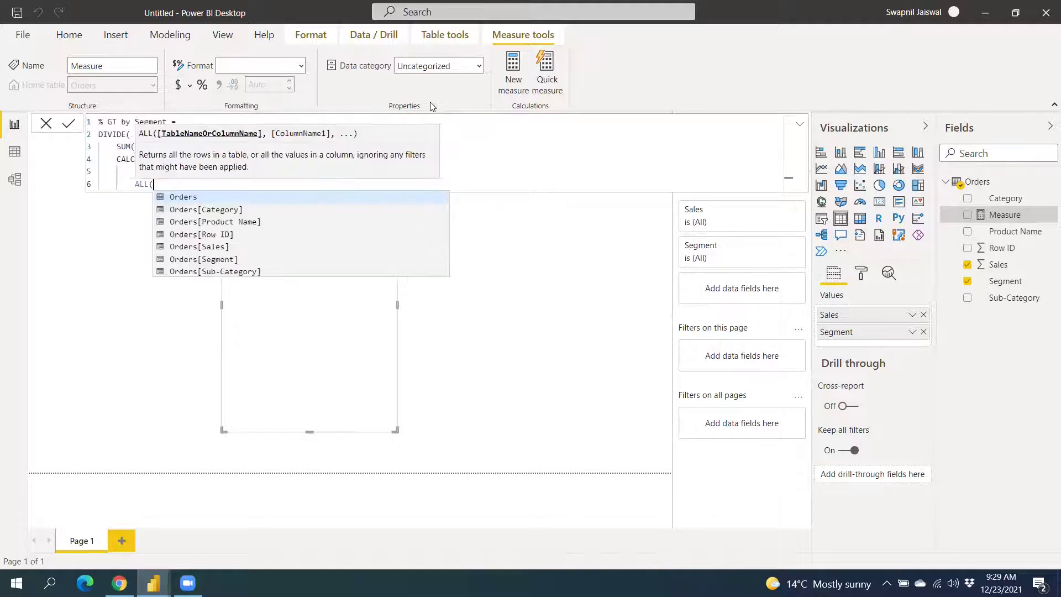
key(Down)
key(Down)
key(Down)
key(Down)
key(Down)
key(Tab)
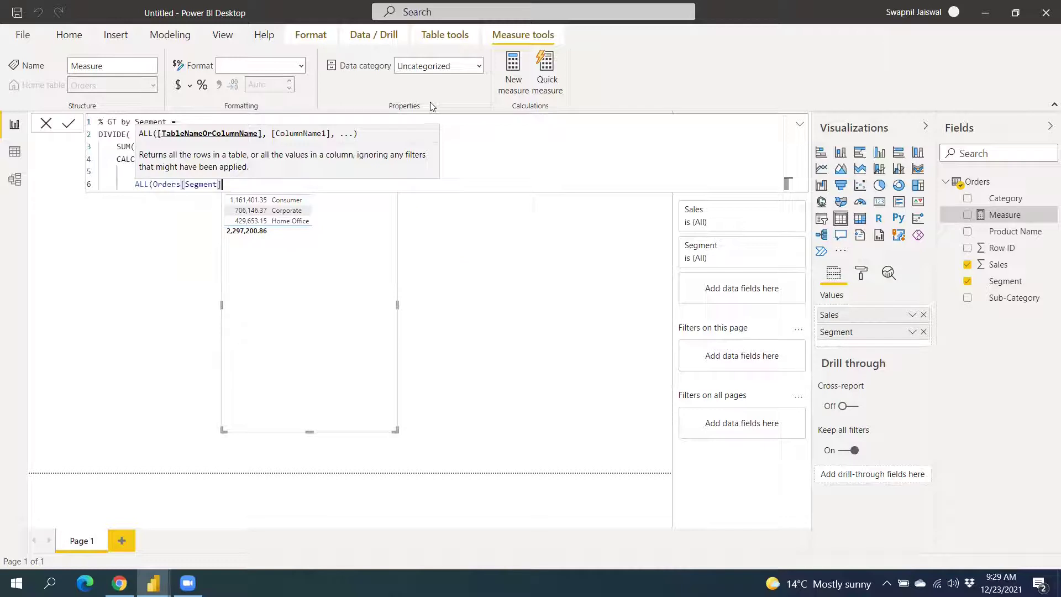
text())
key(shift+Return)
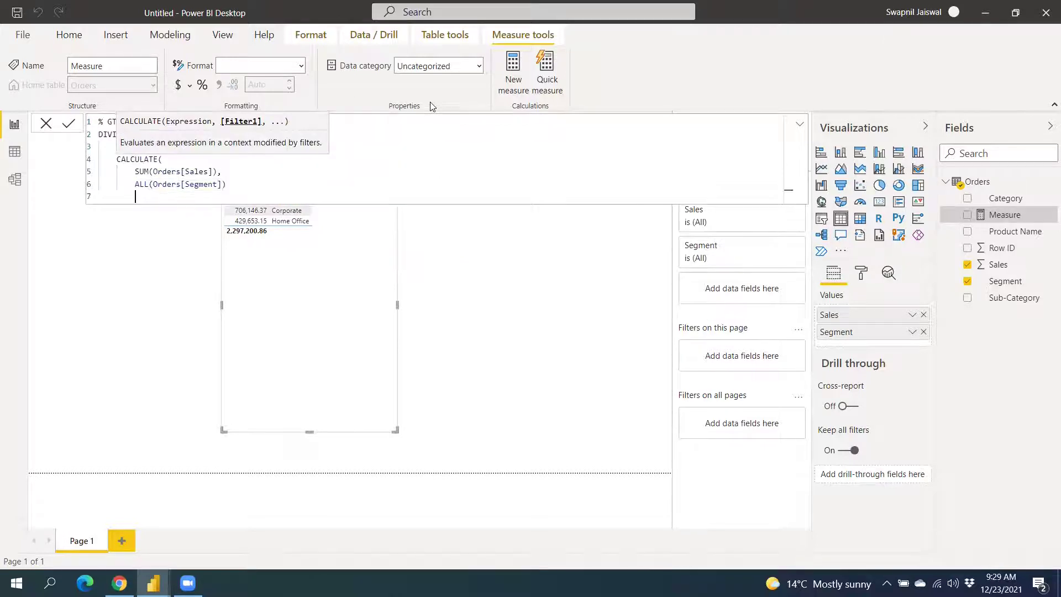
text())
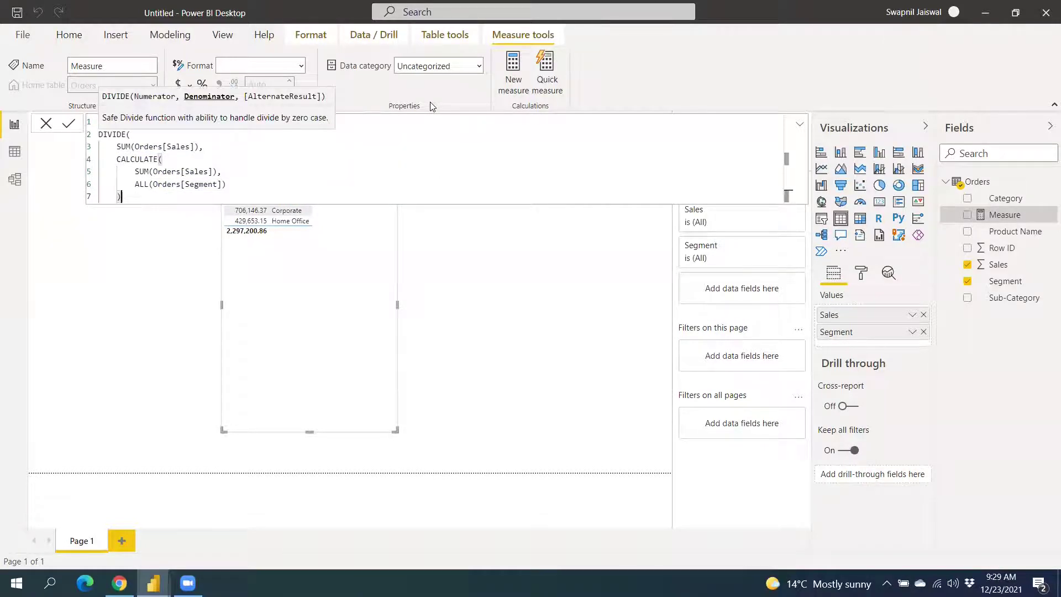
- Give DIVIDE an alternate result of 0 and close the function on its own line
text(,)
key(shift+Return)
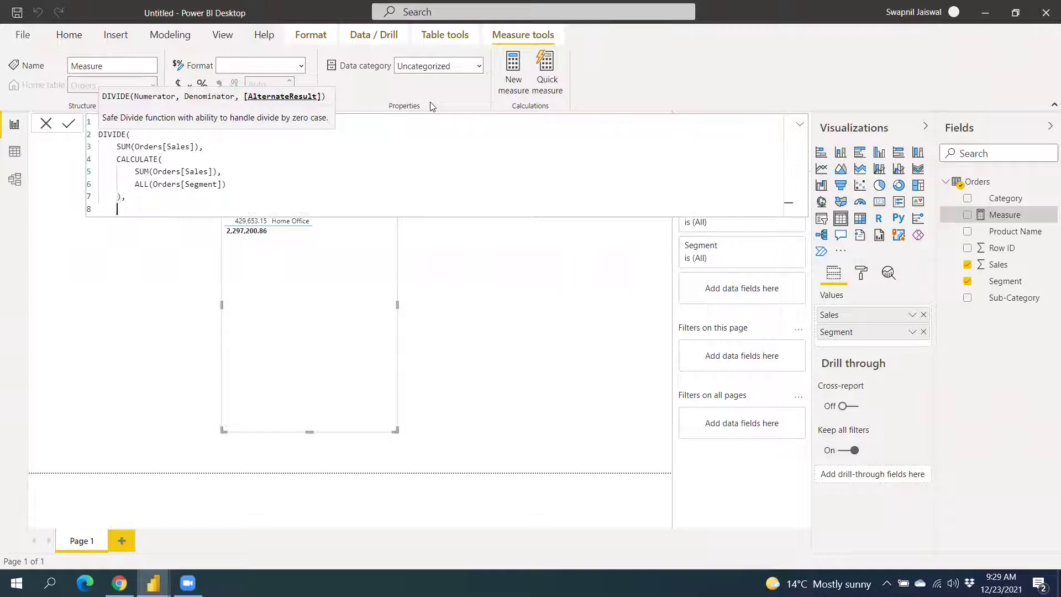
text(0)
key(shift+Return)
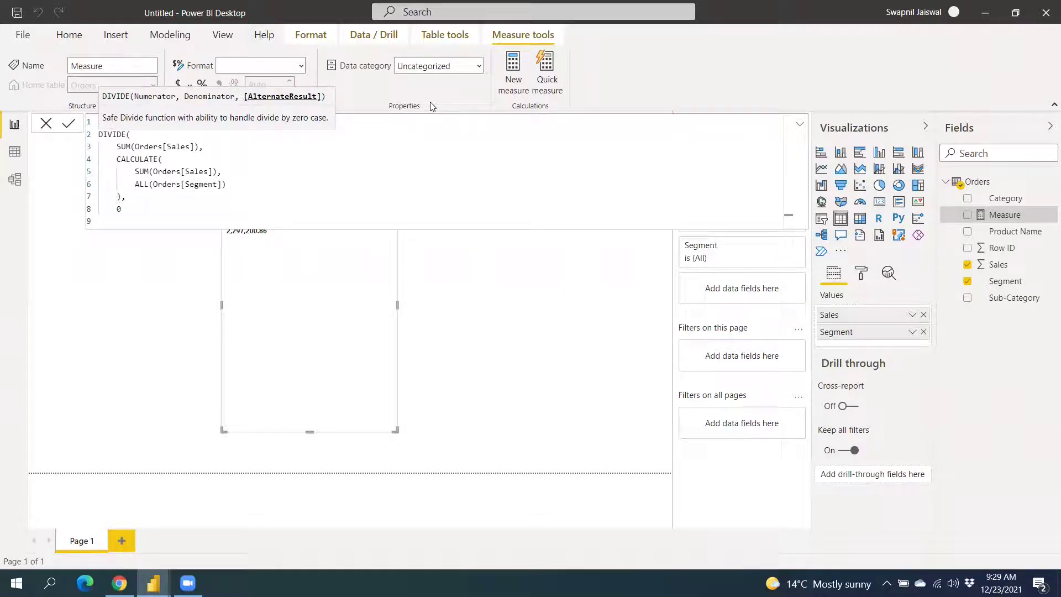
text())
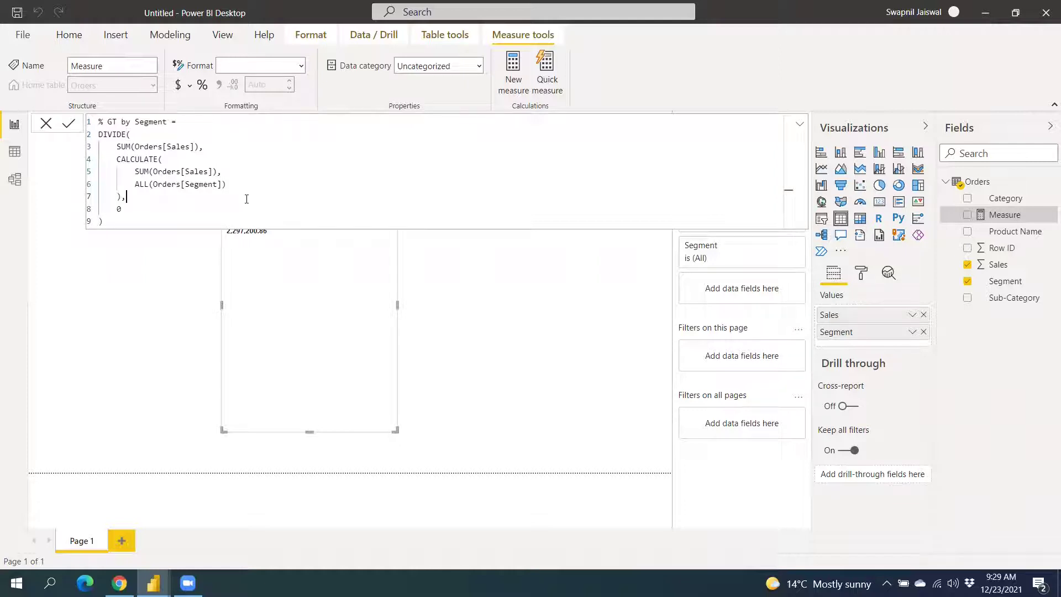
- Multiply the DIVIDE result by 100 and commit the % GT by Segment measure
key(Up)
key(Up)
key(End)
drag(136, 184, 224, 186)
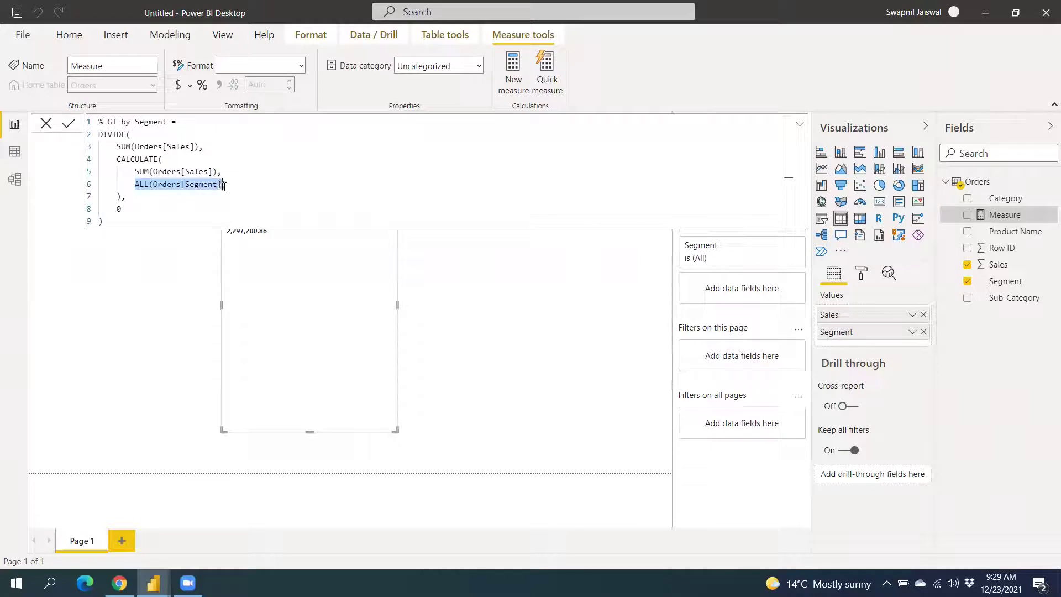
click(221, 186)
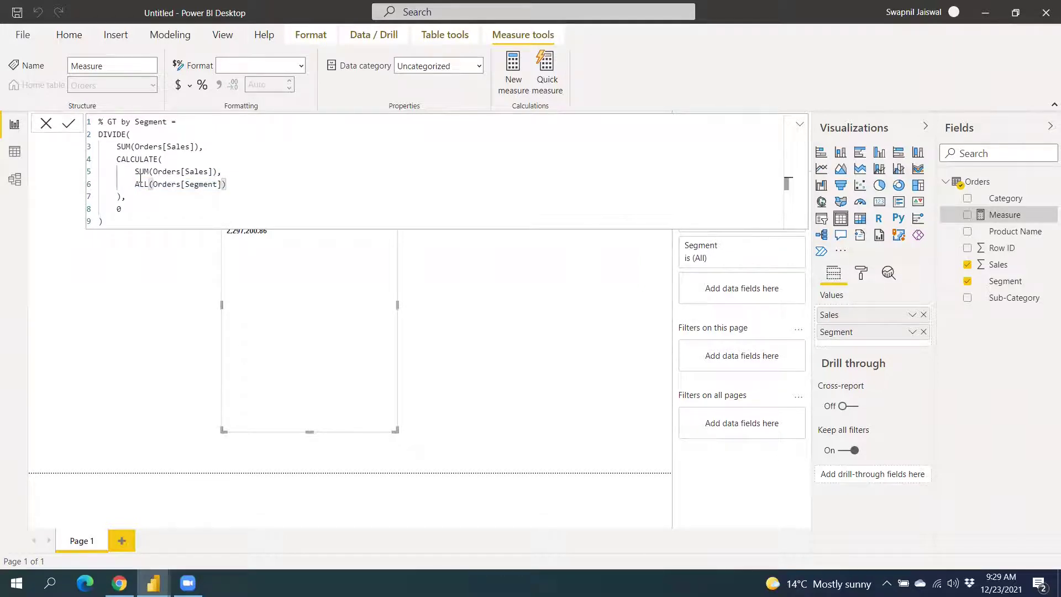
click(112, 221)
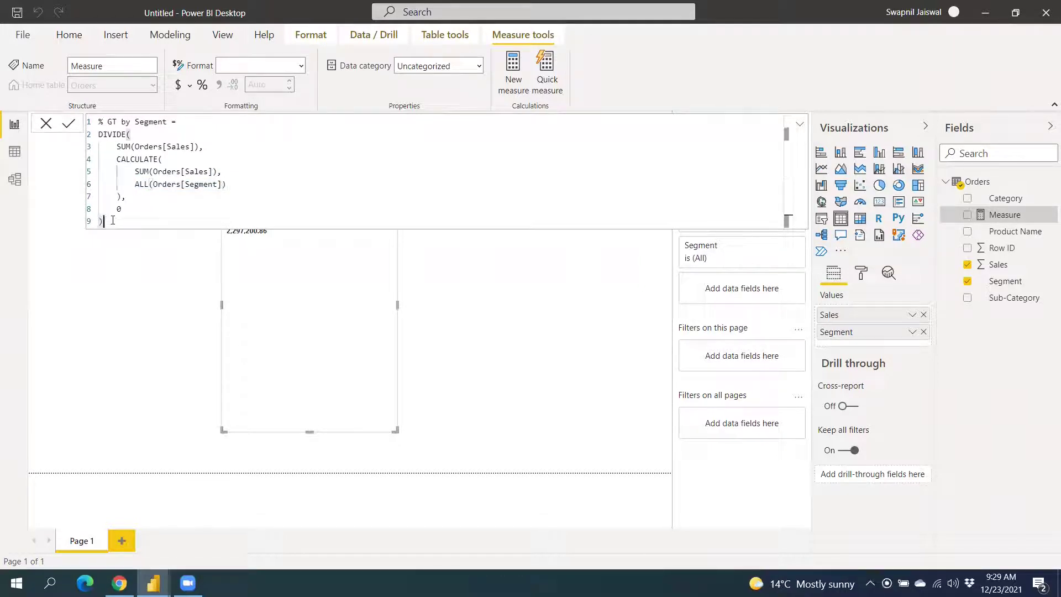
text(*100)
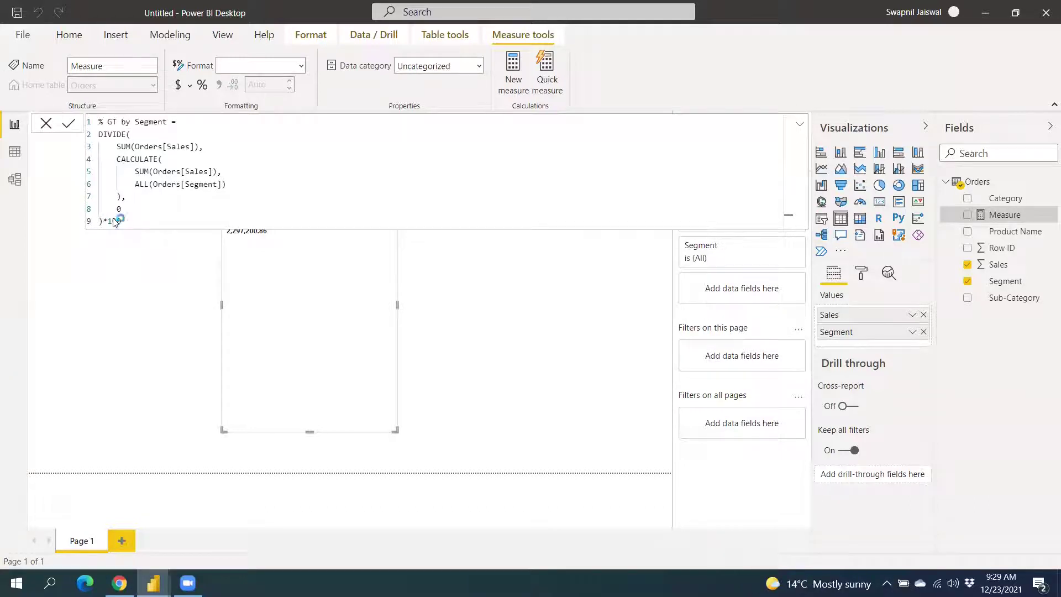
key(Return)
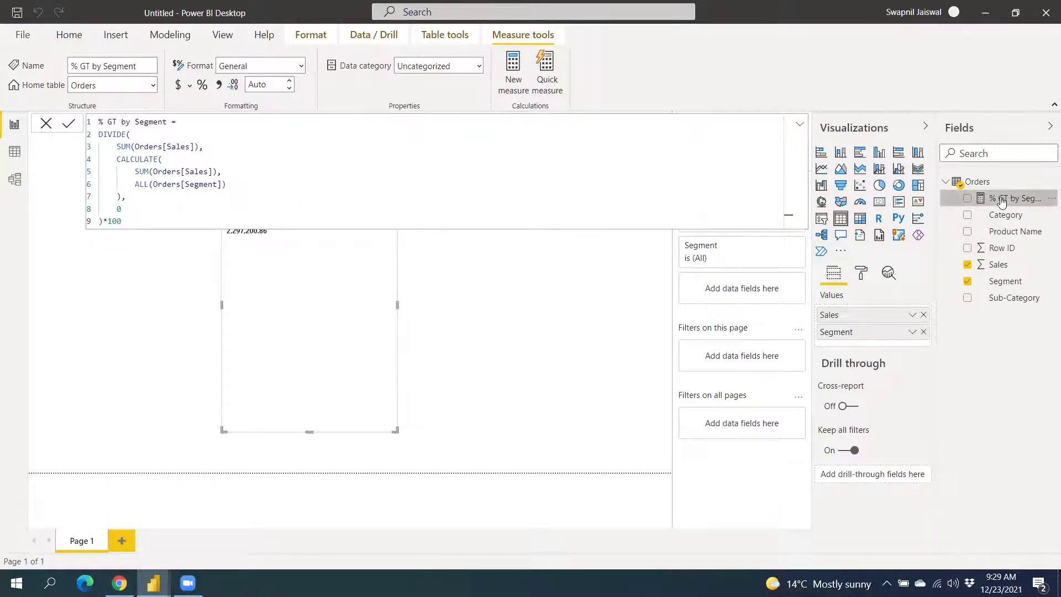
- Add the % GT by Segment measure to the table visual's values and close the formula editor
drag(995, 198, 874, 344)
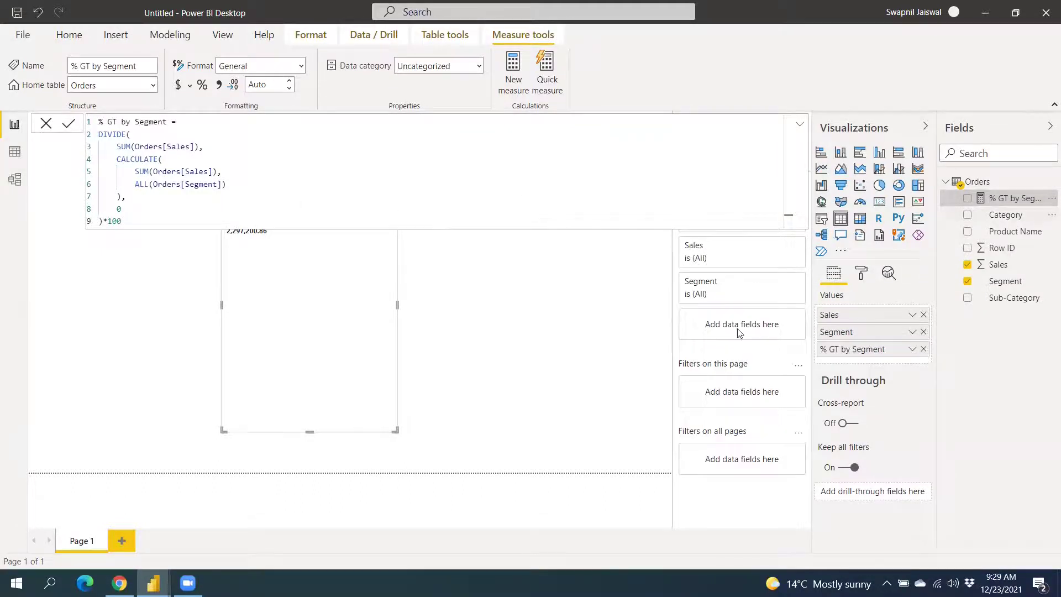
click(46, 123)
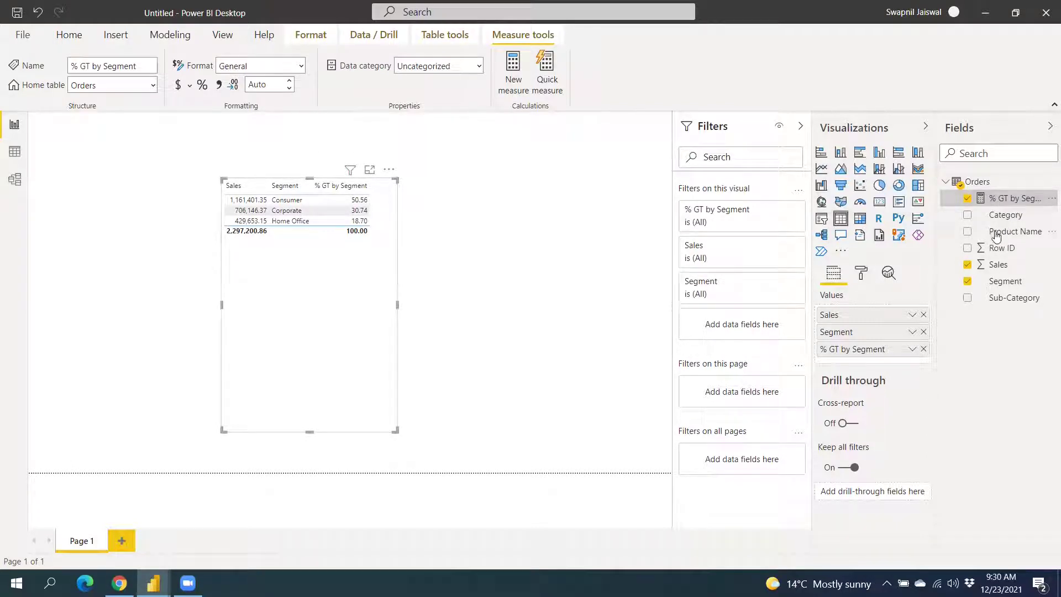
click(995, 265)
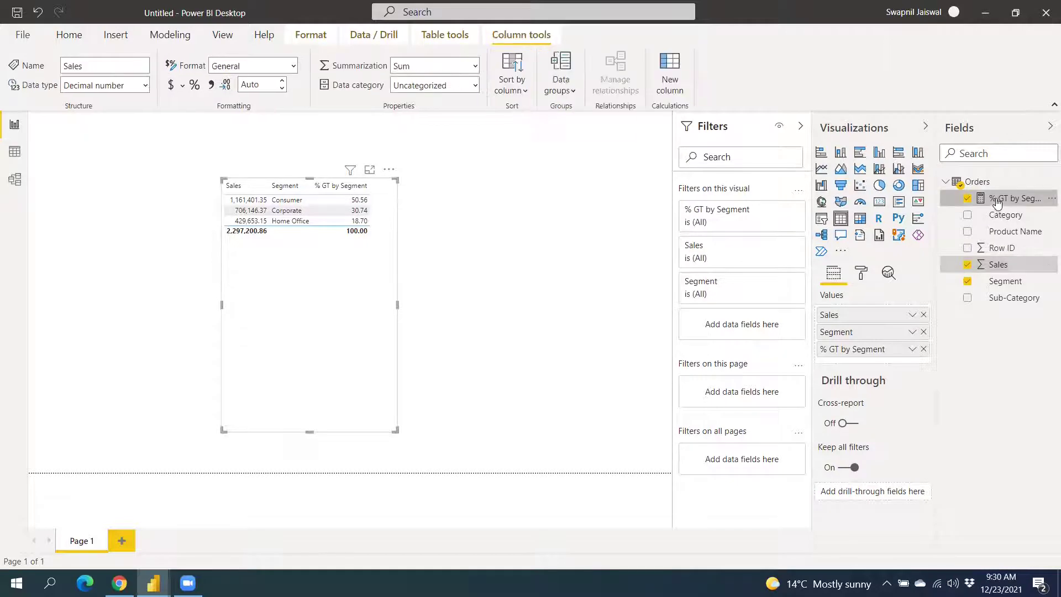
- Wrap the % GT by Segment measure's formula in ROUND with 0 digits and commit the change
click(997, 200)
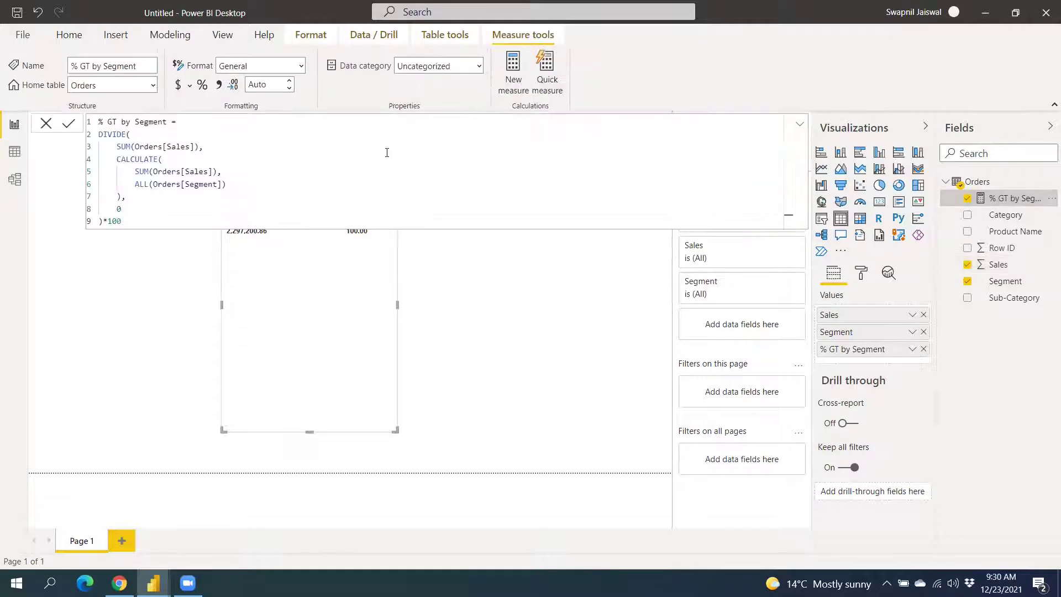
click(100, 135)
key(Return)
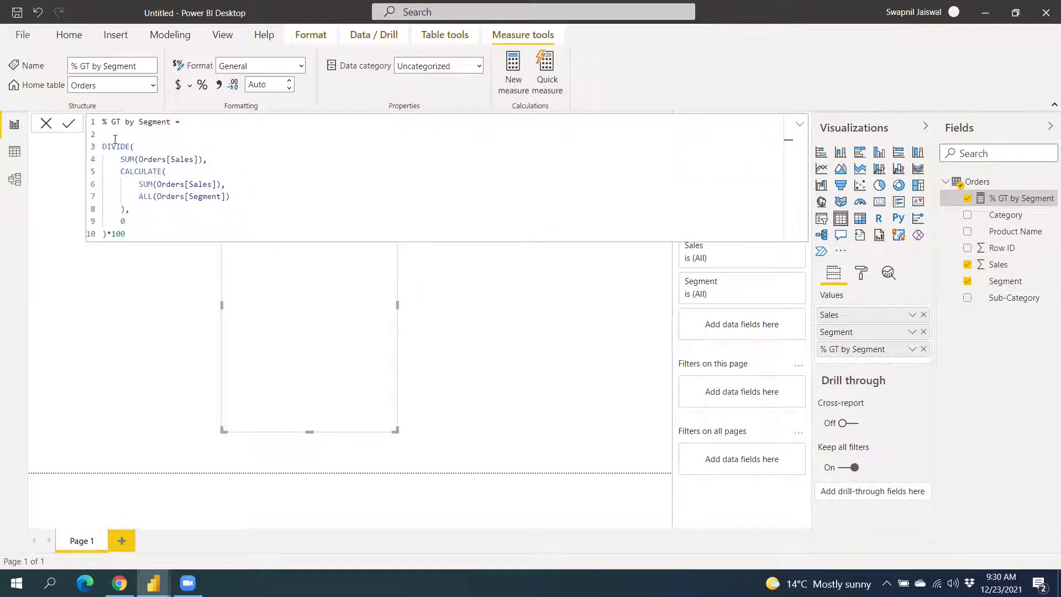
text(ROUND()
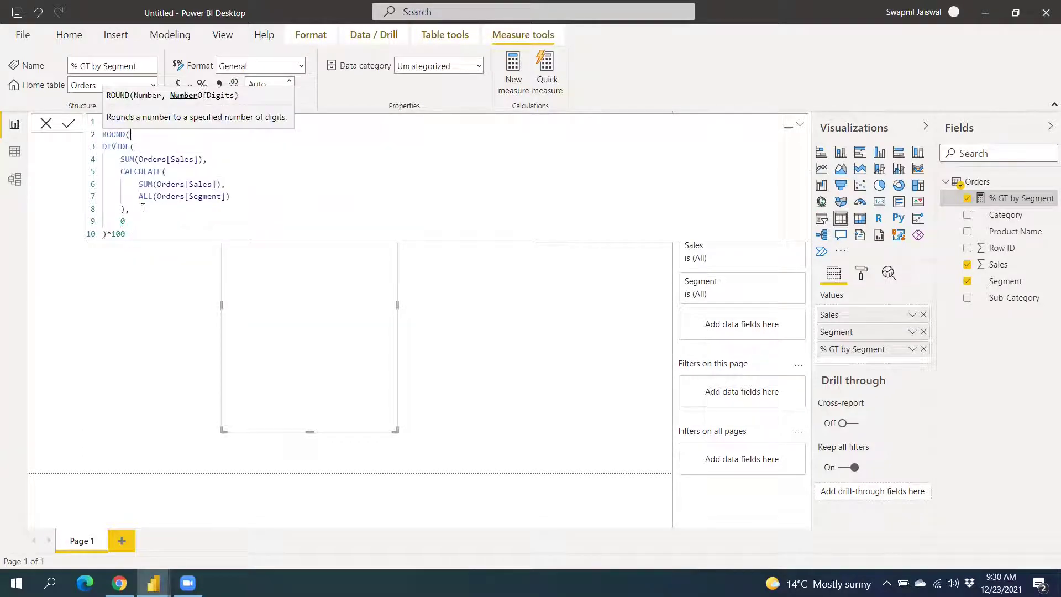
click(132, 233)
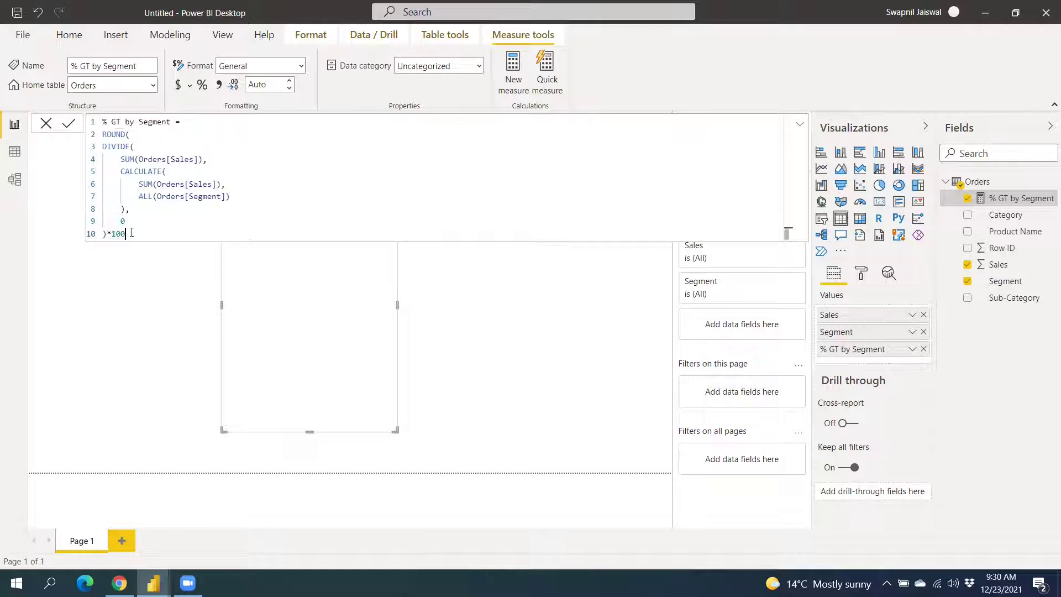
text(,)
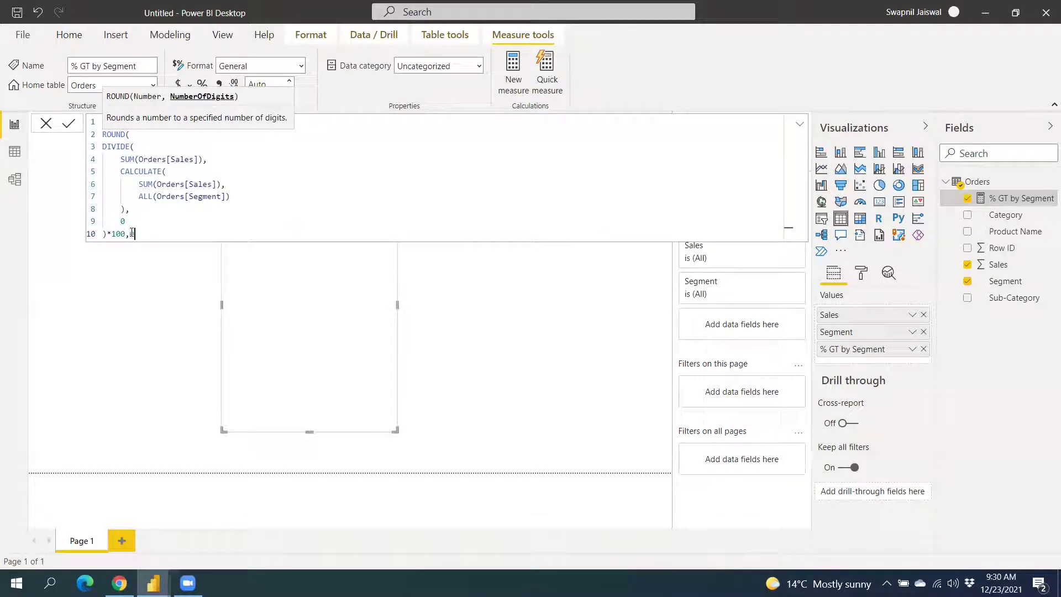
key(Return)
text())
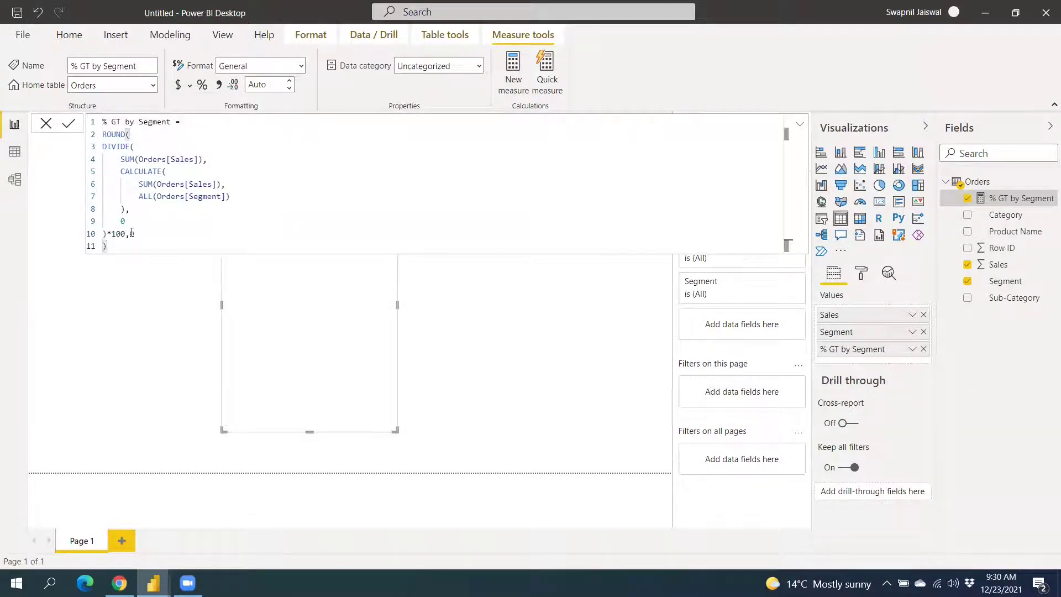
click(133, 234)
text(0)
click(46, 123)
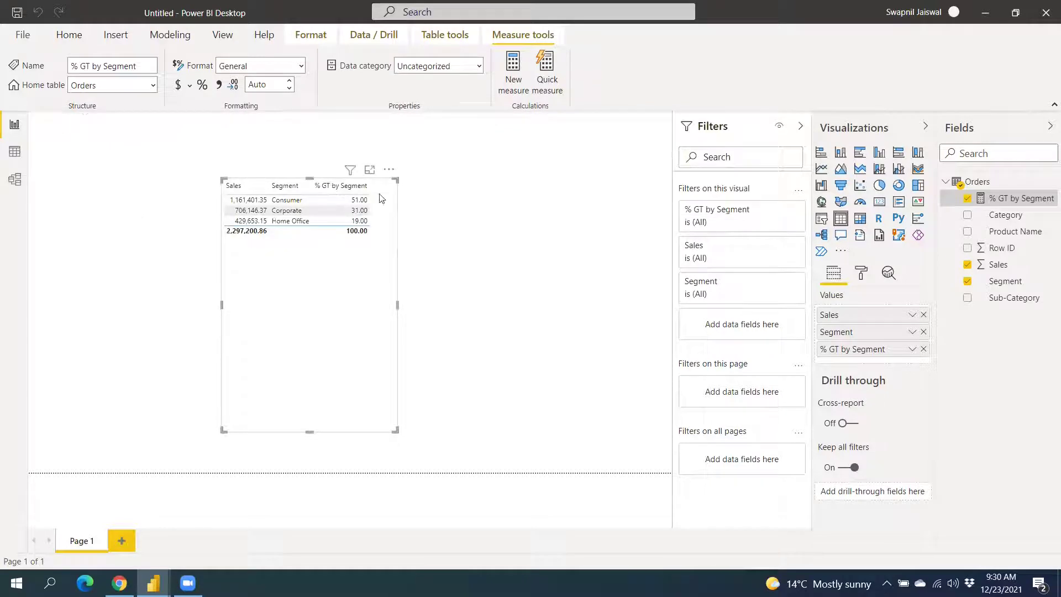
- Set the % GT by Segment measure's displayed decimal places to 0
click(264, 90)
text(0)
key(Return)
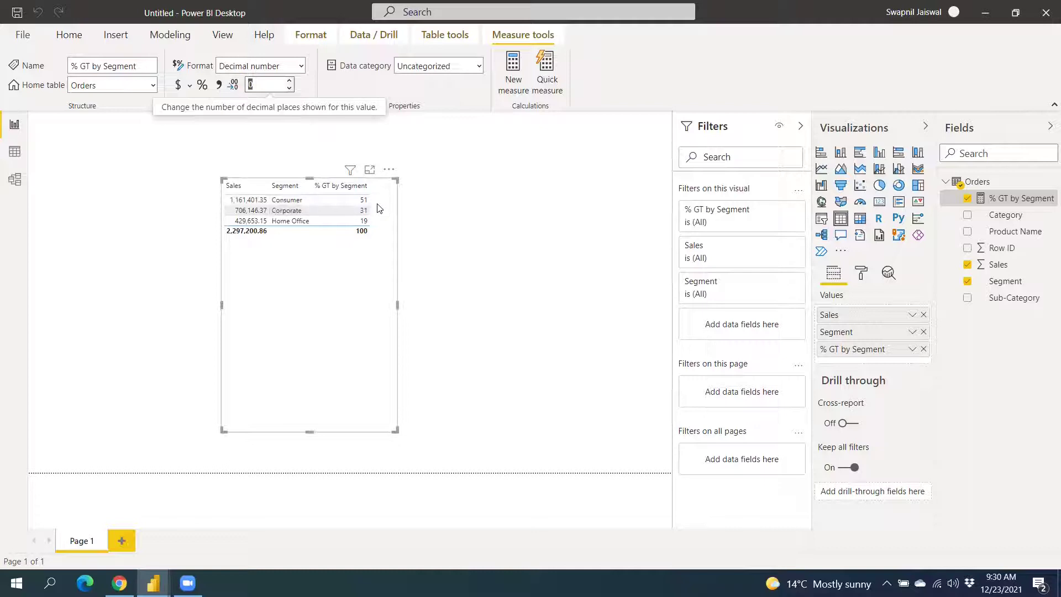
- Add a Sub-Category slicer on the empty canvas area beside the sales table
click(644, 243)
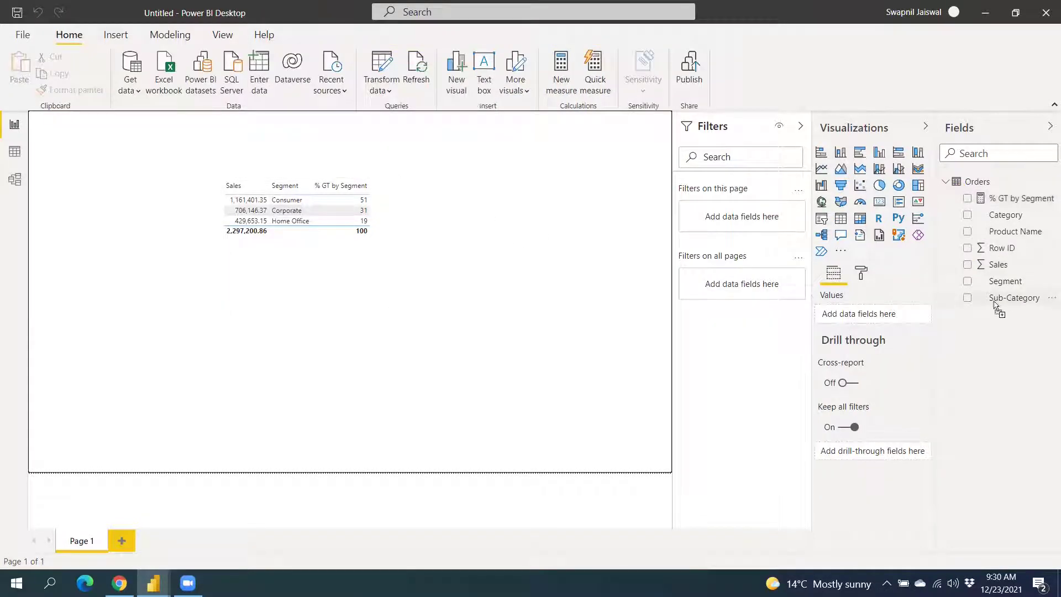
drag(1013, 301, 550, 240)
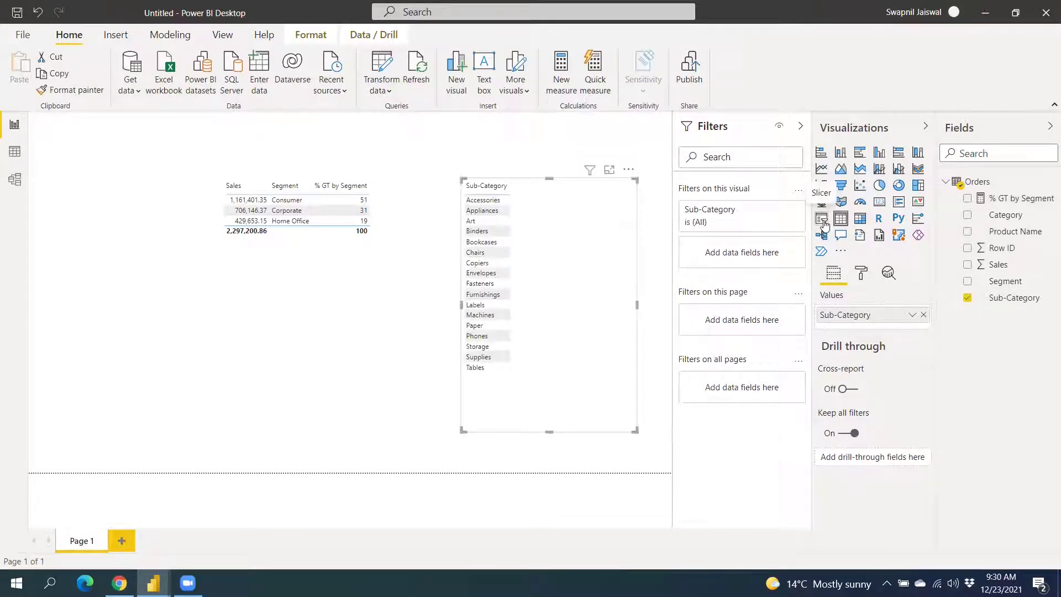
click(822, 220)
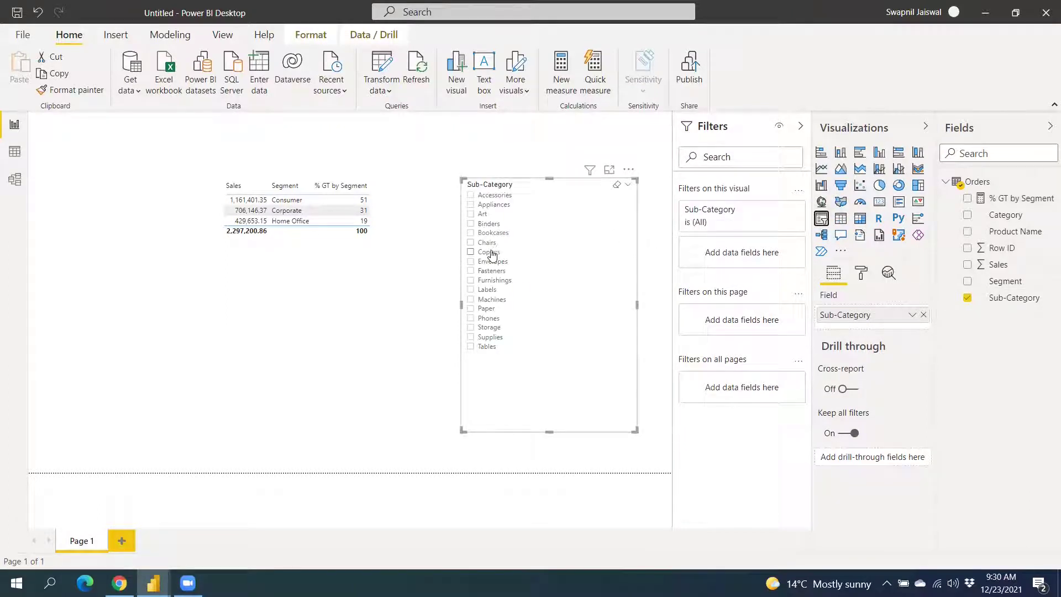
- Test the Sub-Category slicer by filtering the sales table to Copiers, Fasteners and Machines in turn
click(491, 253)
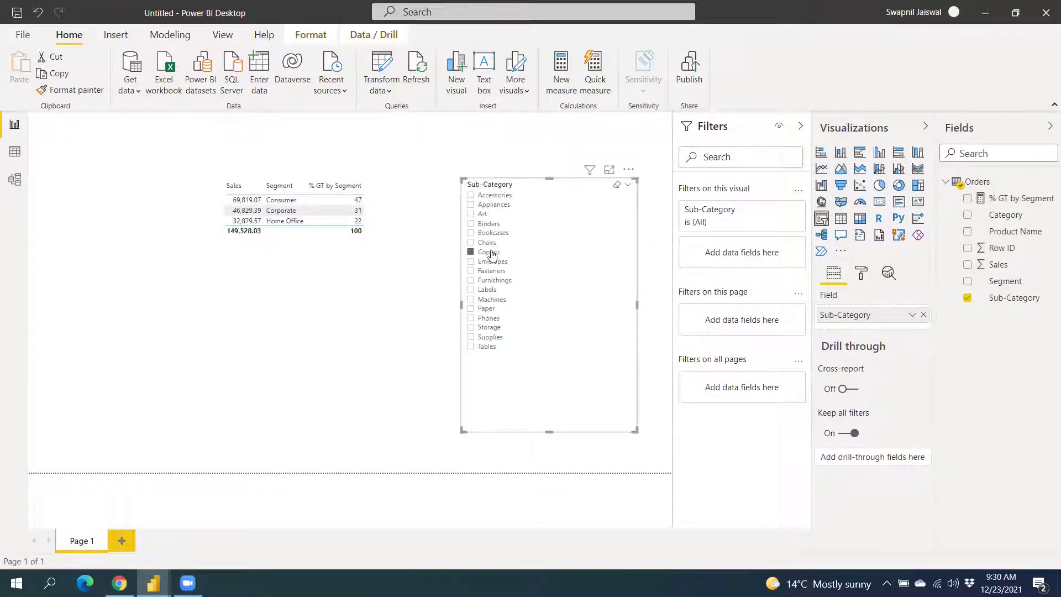
click(486, 271)
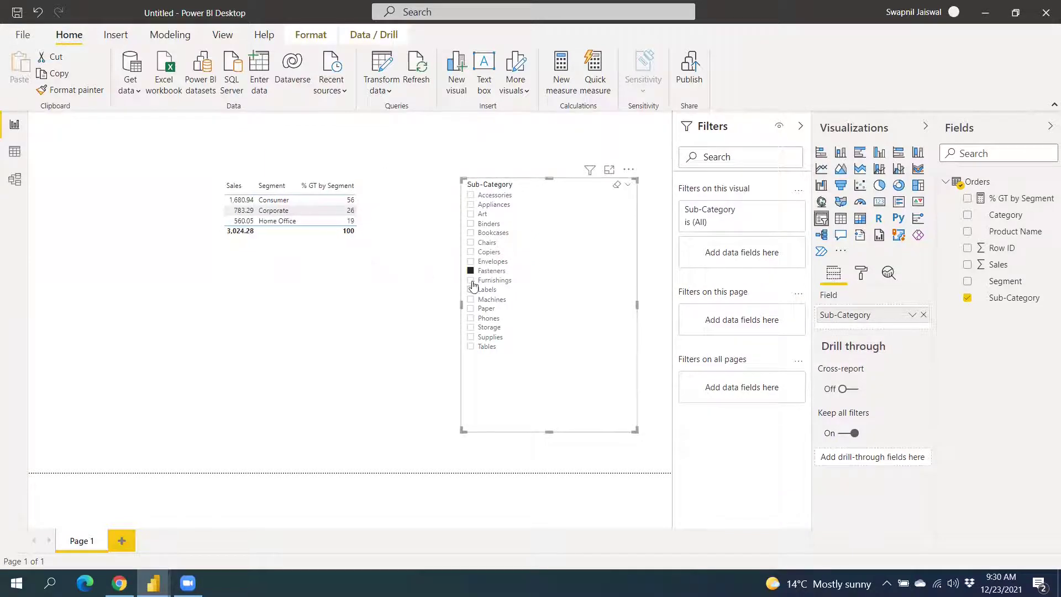
click(491, 300)
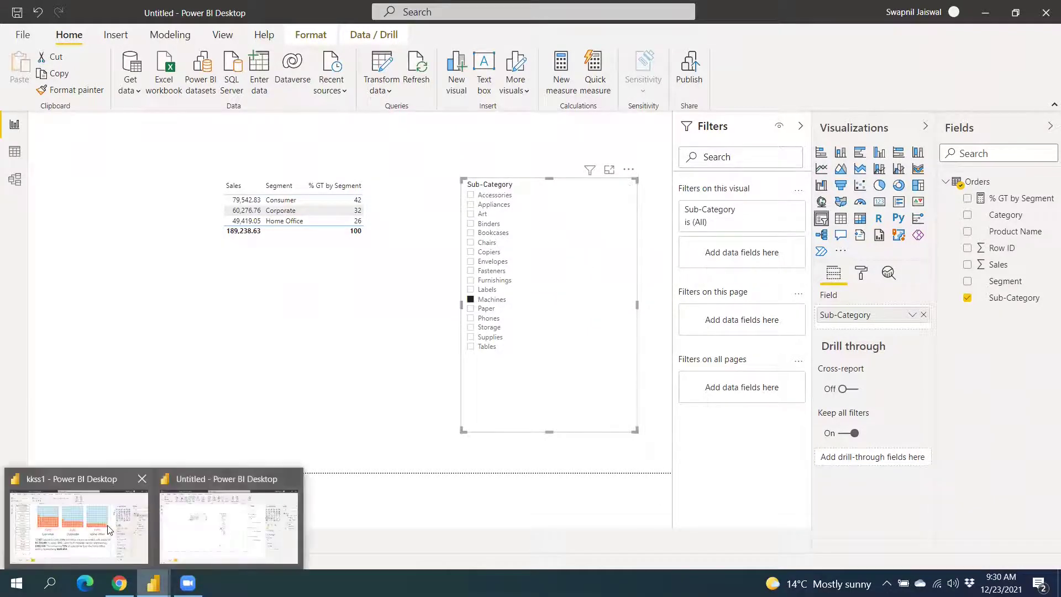
- In the kkss1 report, filter by Chairs, Copiers and Envelopes together, and clear the selection after closing the Selected Sub-cat formula
click(108, 526)
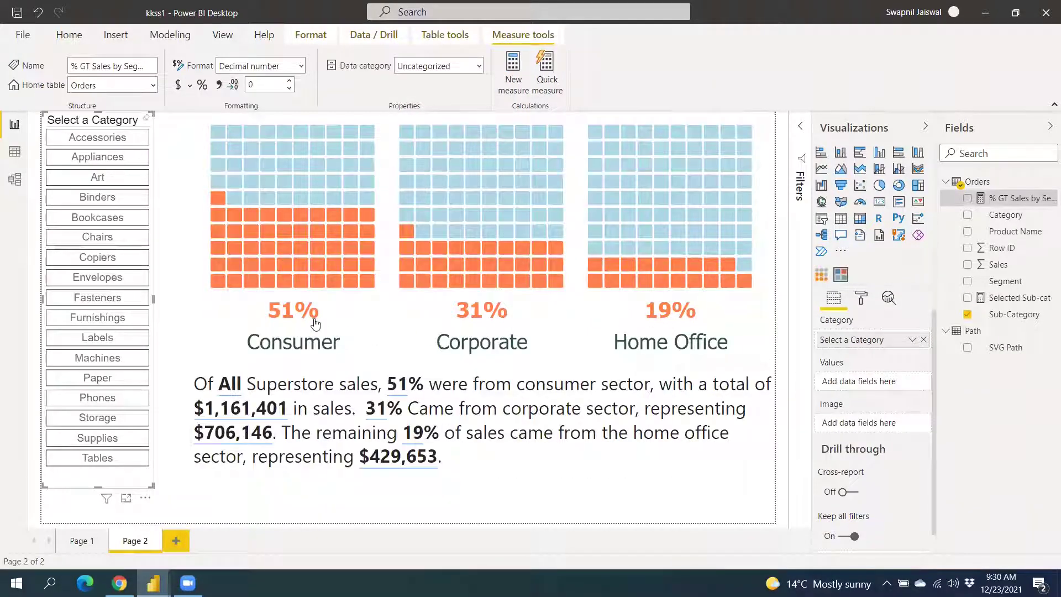
click(93, 238)
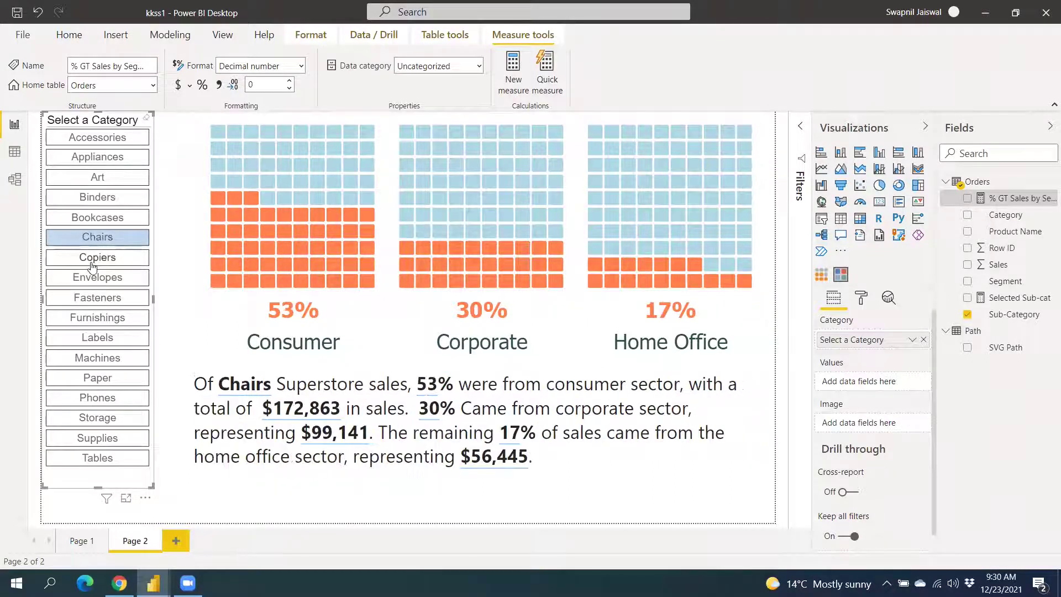
ctrl+click(92, 260)
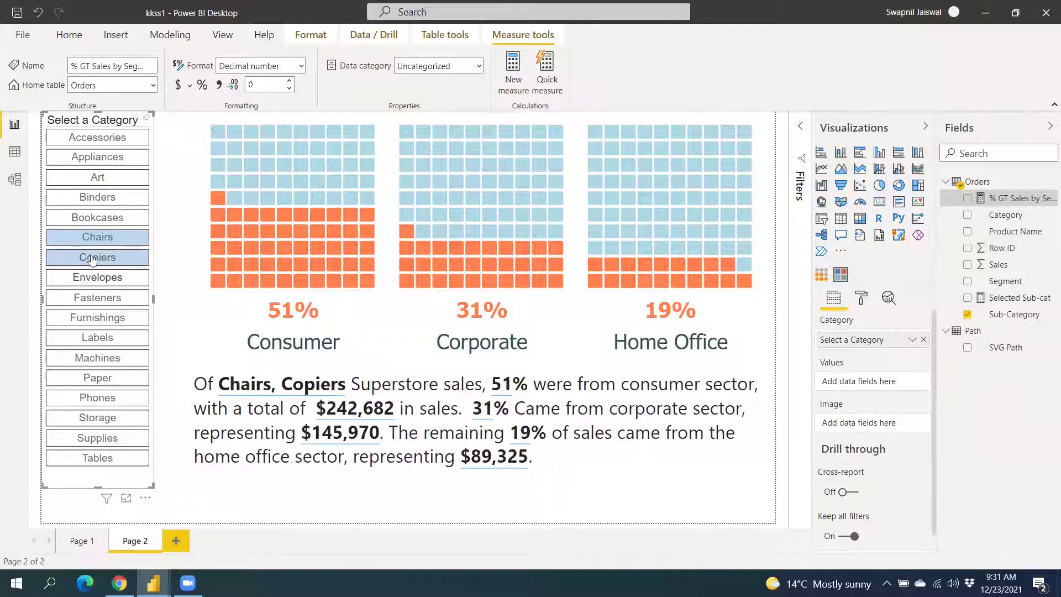
ctrl+click(91, 275)
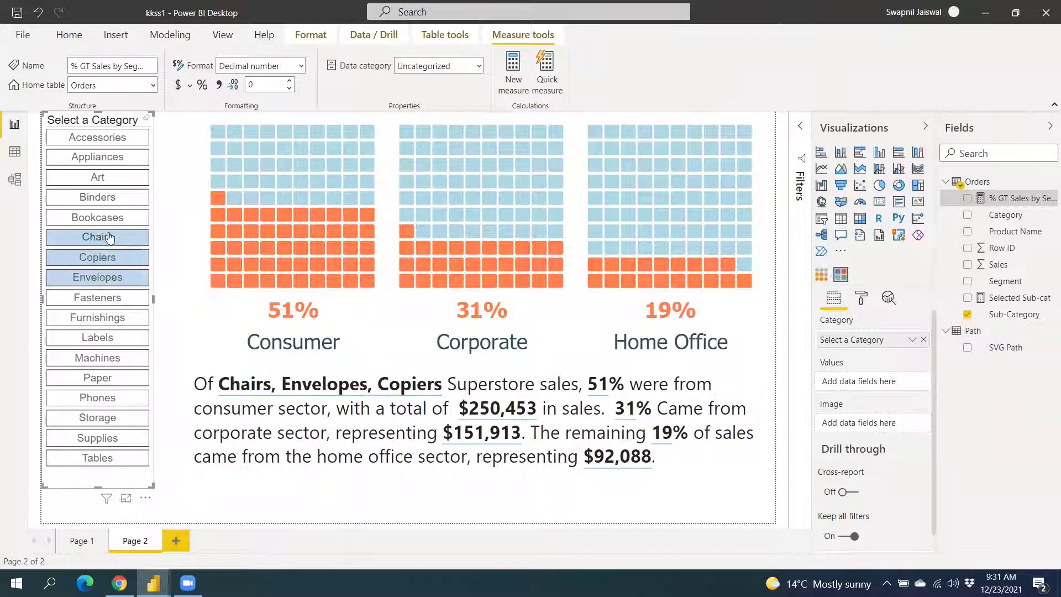
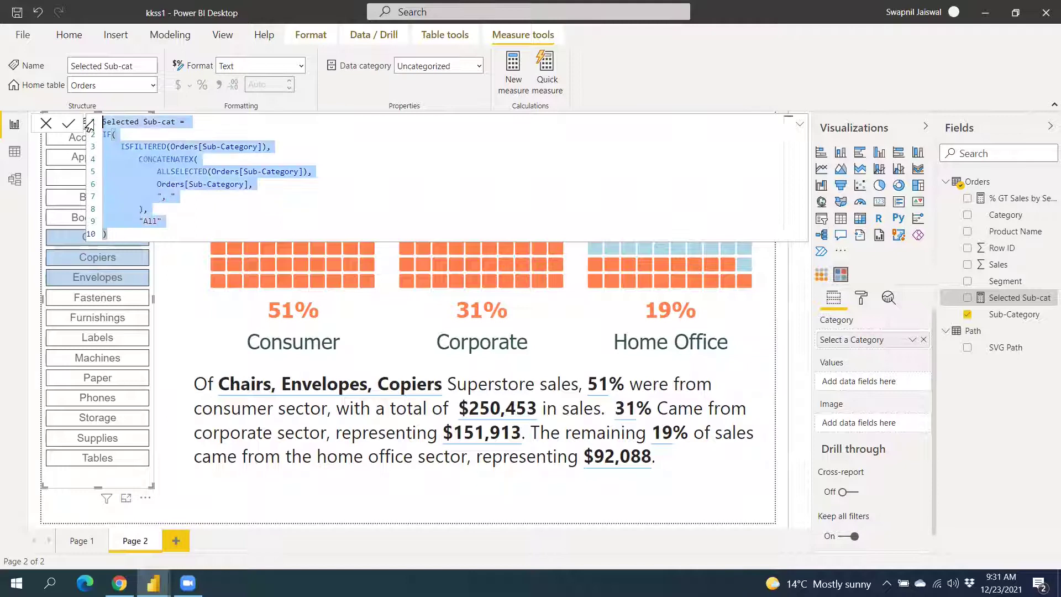
click(48, 124)
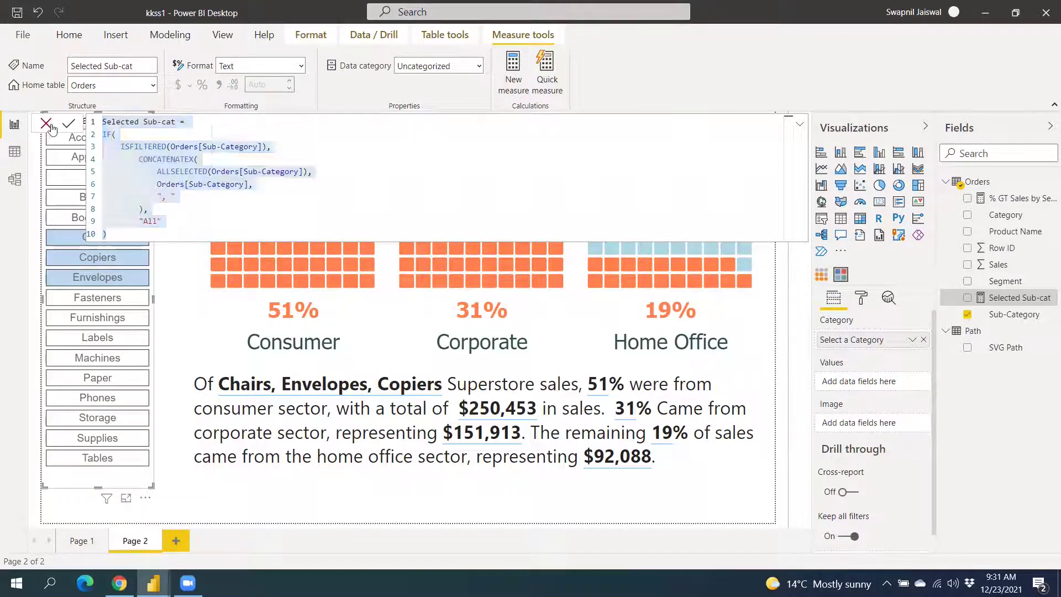
click(147, 118)
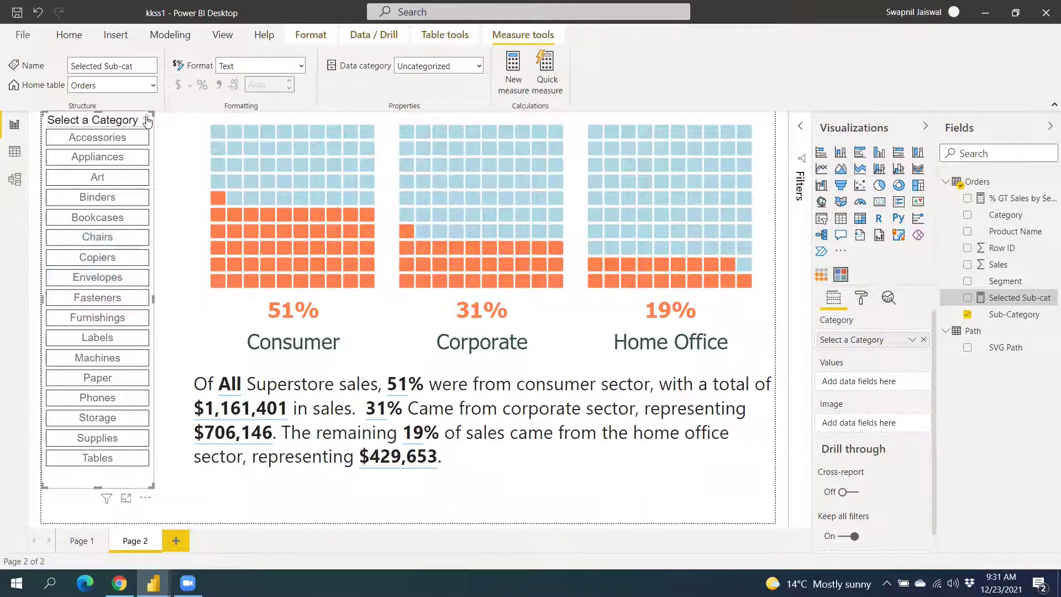
- Test the summary text by cumulatively selecting every category from Accessories to Tables, and clear the slicer selection
click(98, 138)
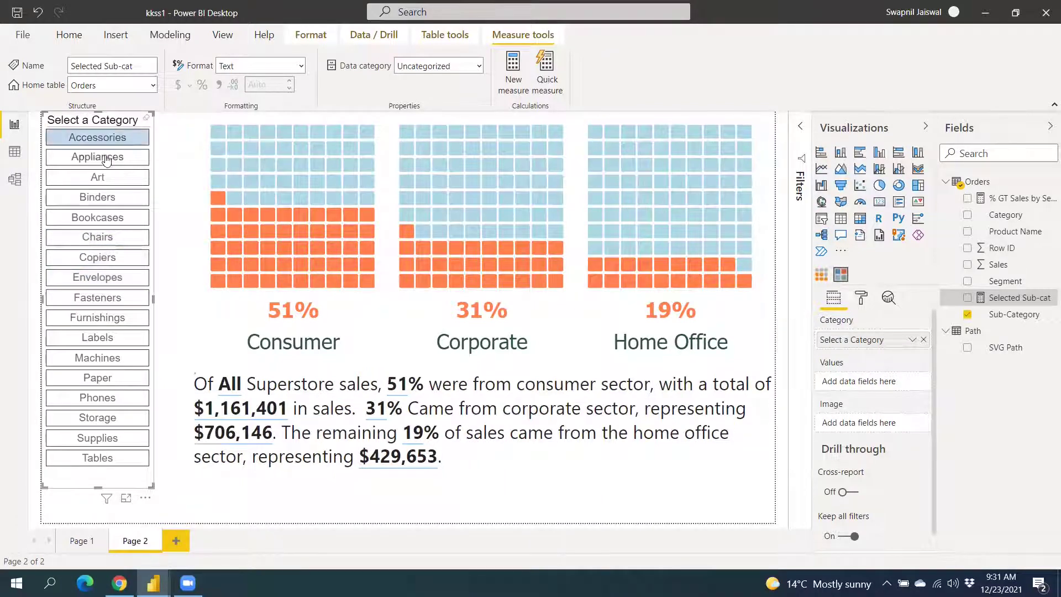
click(99, 157)
click(100, 177)
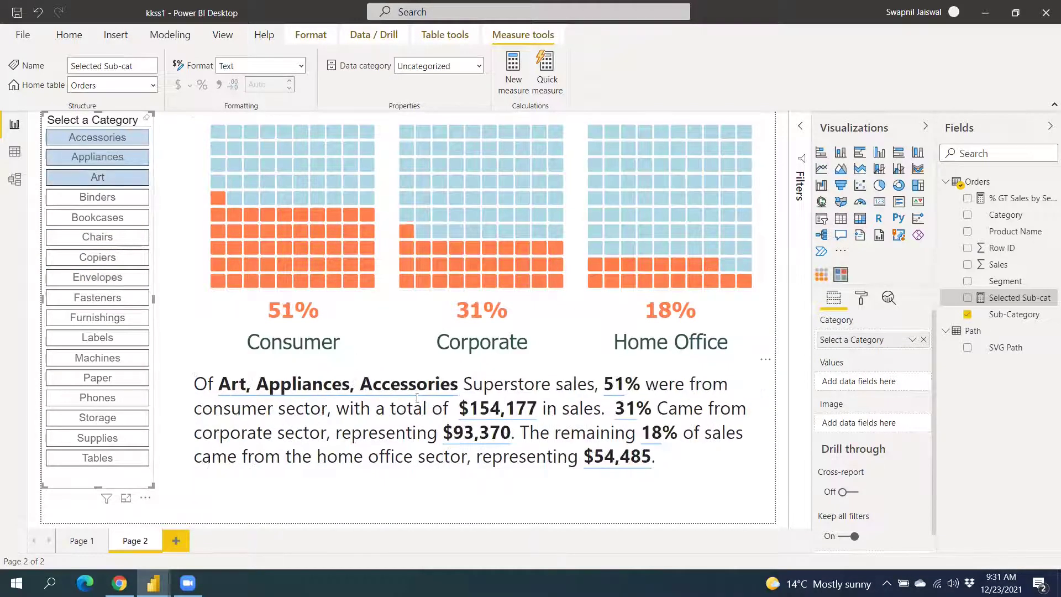
click(103, 200)
click(103, 221)
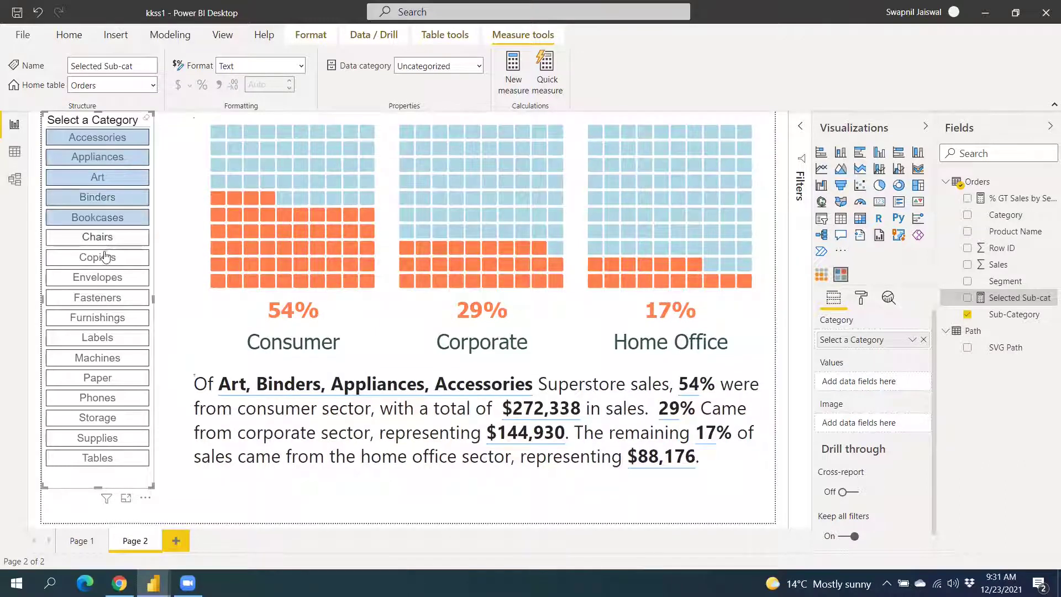
click(98, 238)
click(101, 257)
click(99, 277)
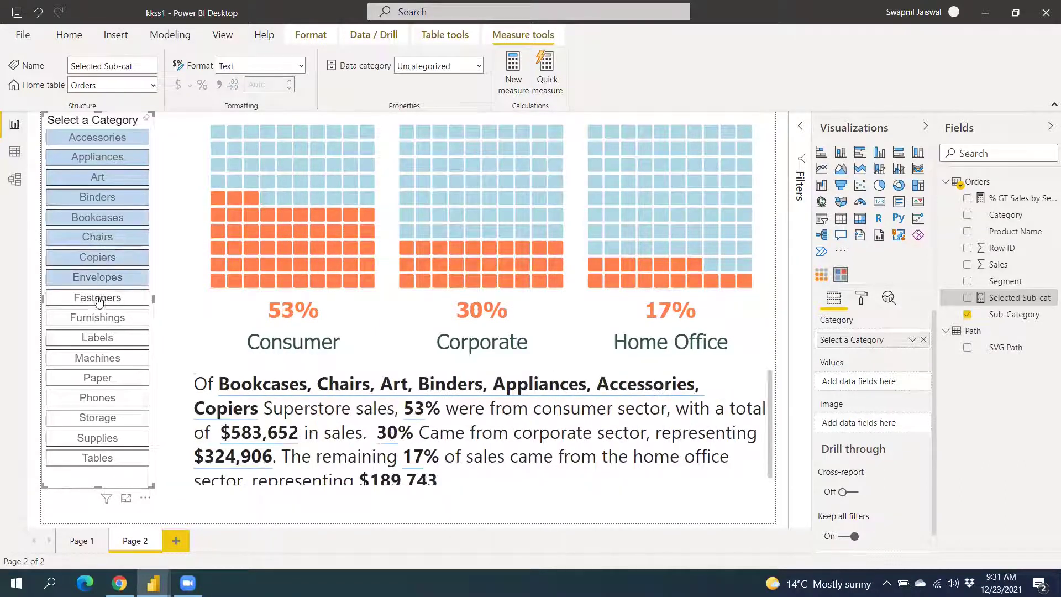
click(98, 300)
click(97, 318)
click(96, 340)
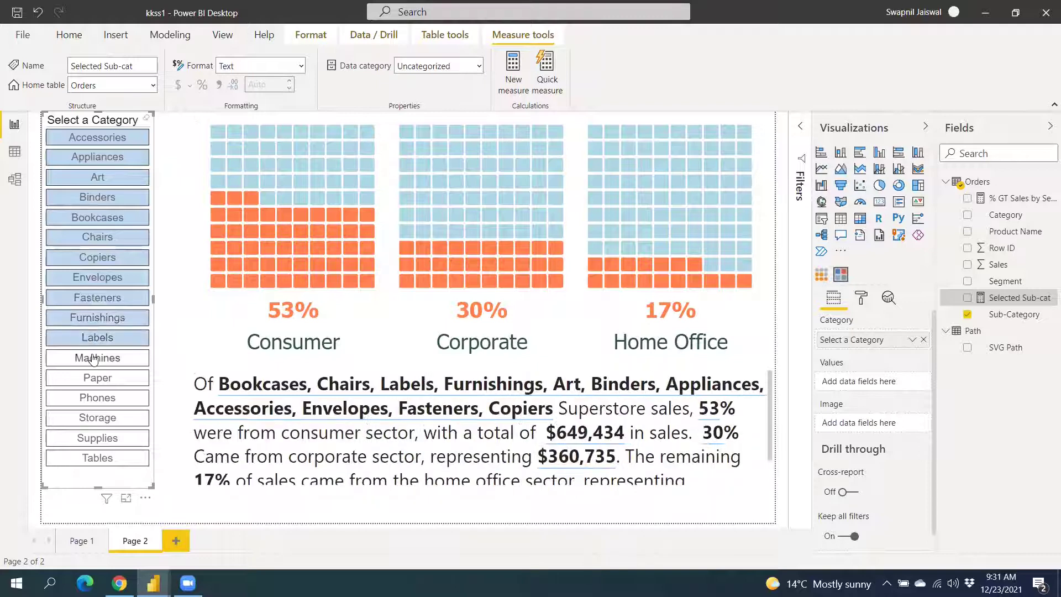
click(94, 360)
click(97, 377)
click(97, 397)
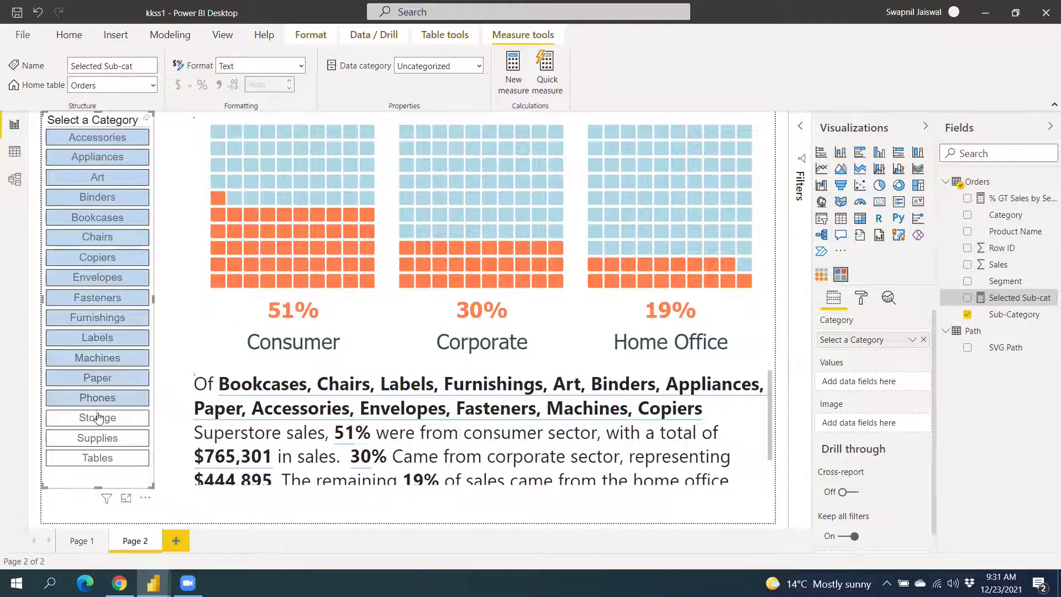
click(98, 417)
click(98, 438)
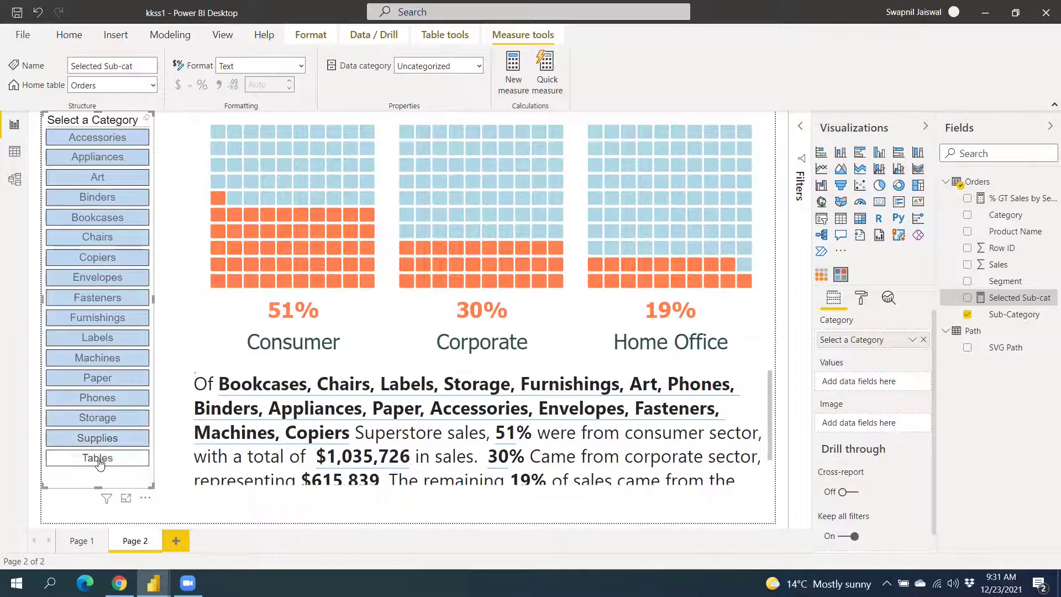
click(98, 458)
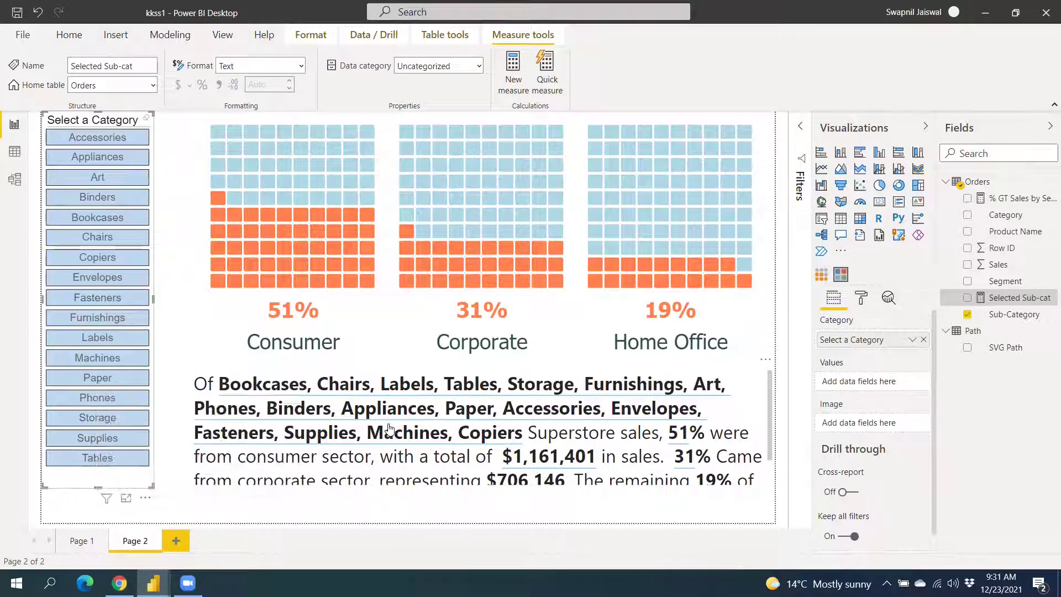
click(145, 120)
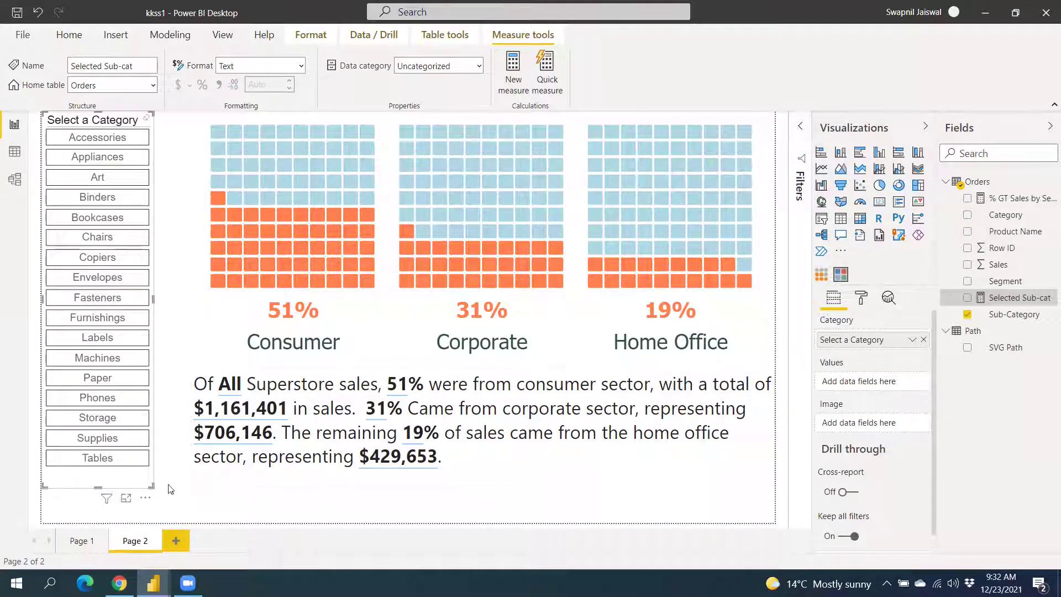
- In the Untitled report, create a Selected Sub-cat measure using IF, ISFILTERED and CONCATENATEX over ALLSELECTED(Orders[Sub-Category]), with ", " as separator and "All" as fallback
mouse_move(153, 583)
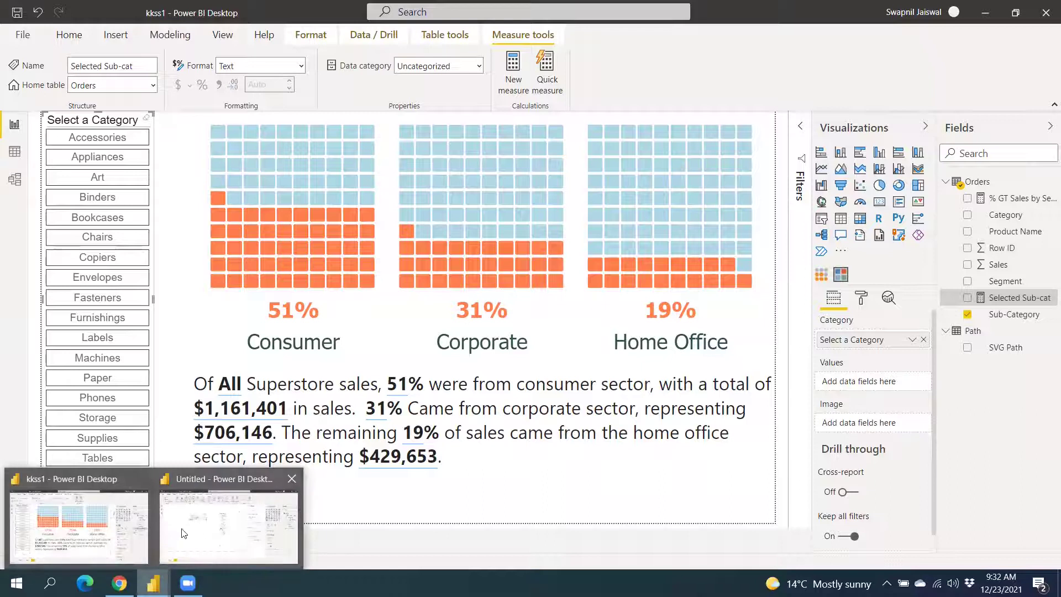
click(225, 519)
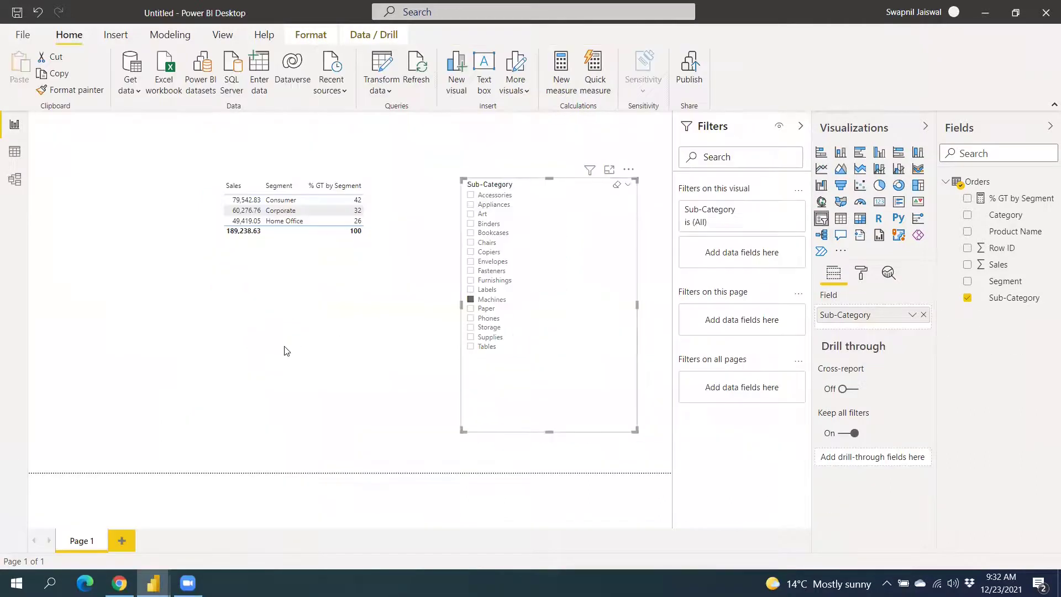
click(423, 332)
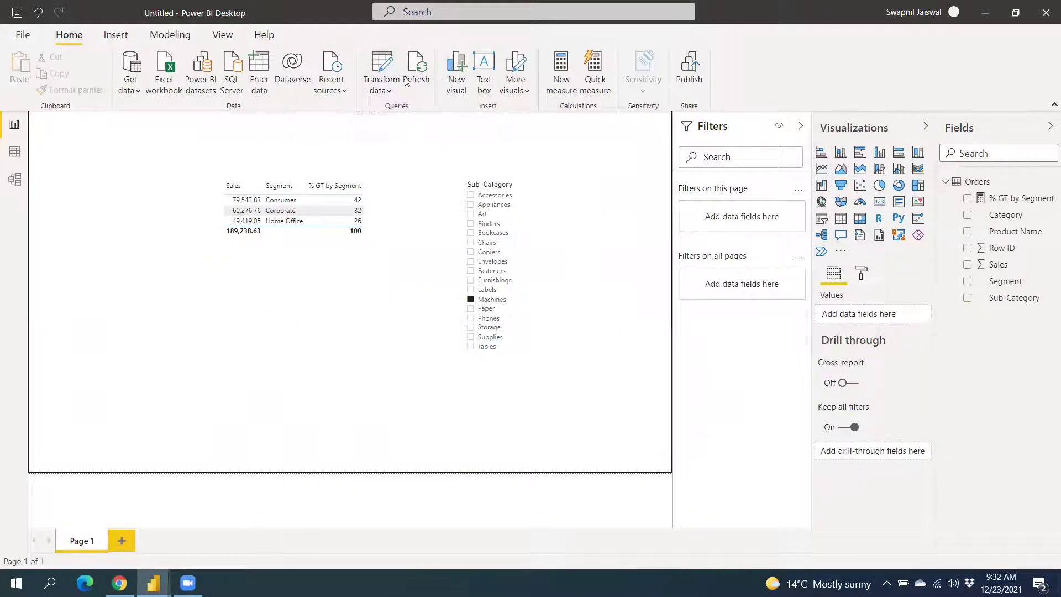
click(561, 78)
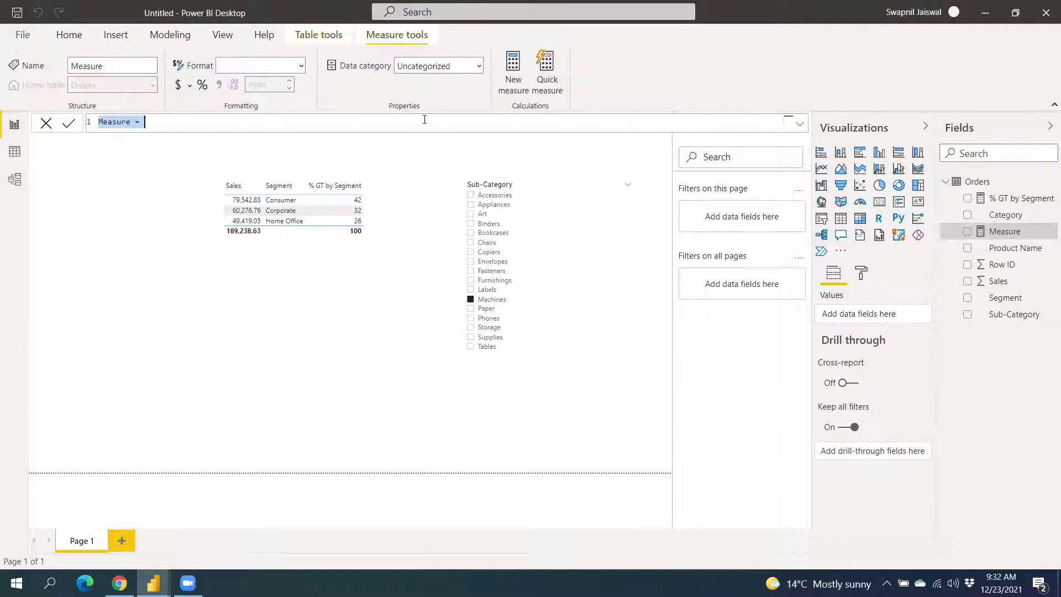
text(Selected Sub-cat = IF(     ISFILTERED(Orders[Sub-Category]),         CONCATENATEX(             ALLSELECTED(Orders[Sub-Category]),             Orders[Sub-Category],             ", "         ),         "All" ))
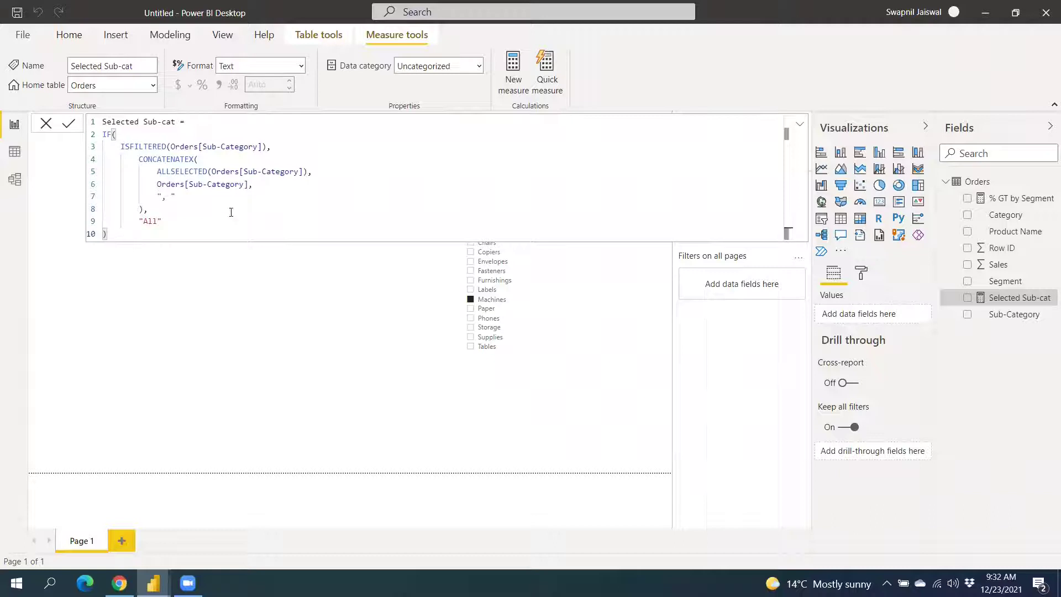
- Close the formula editor, filter the slicer to Copiers, and display the Selected Sub-cat measure in a card visual
click(44, 123)
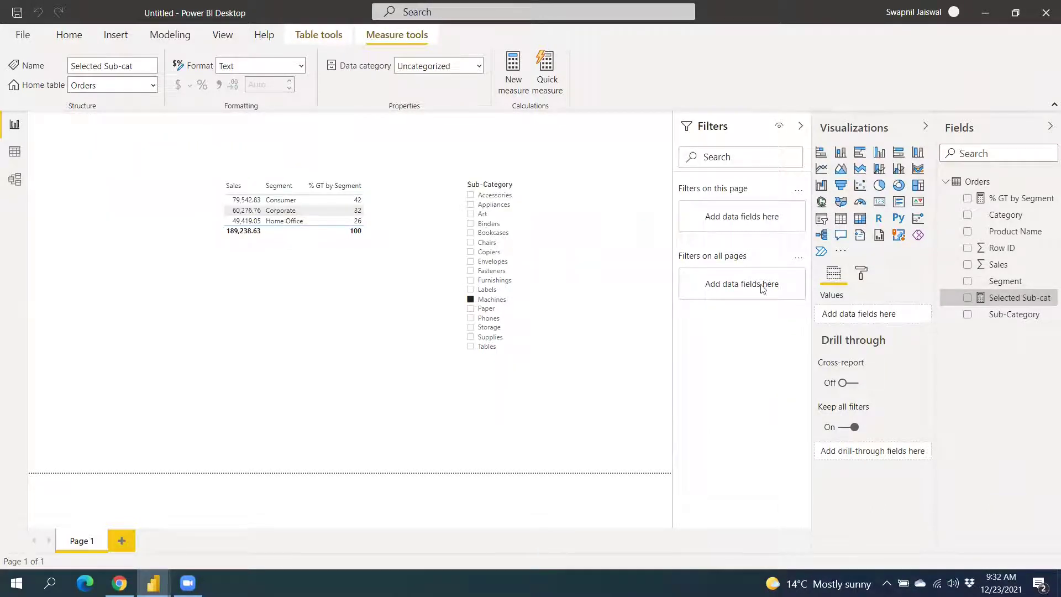
click(564, 258)
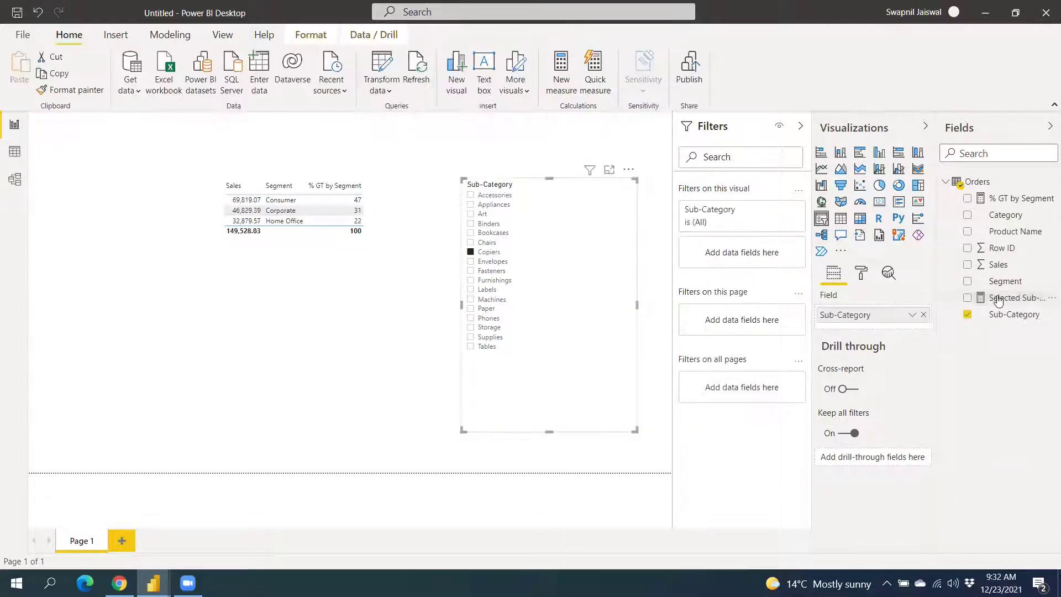
drag(994, 299, 111, 329)
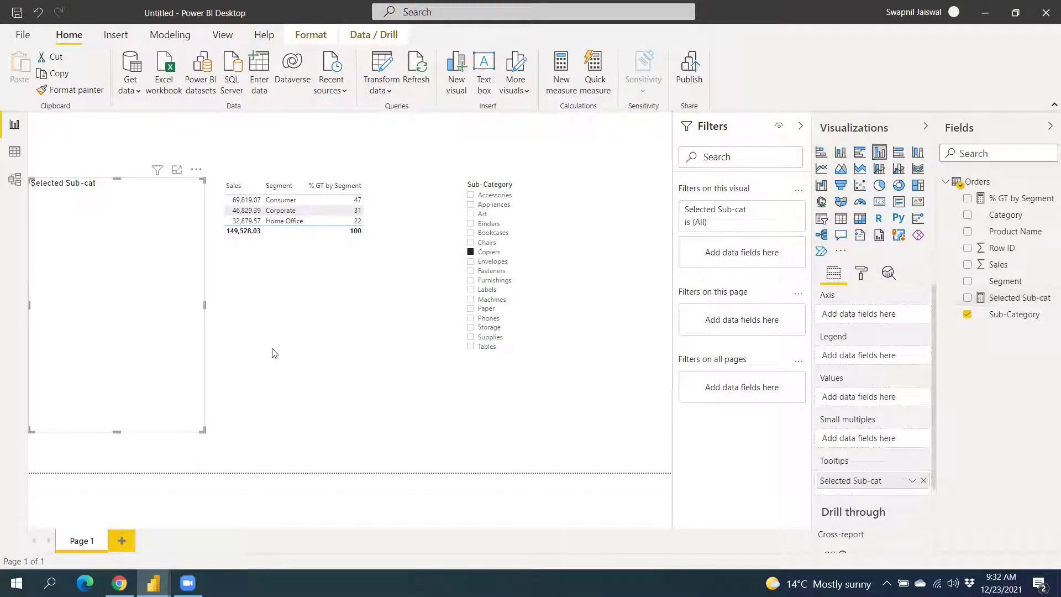
click(879, 202)
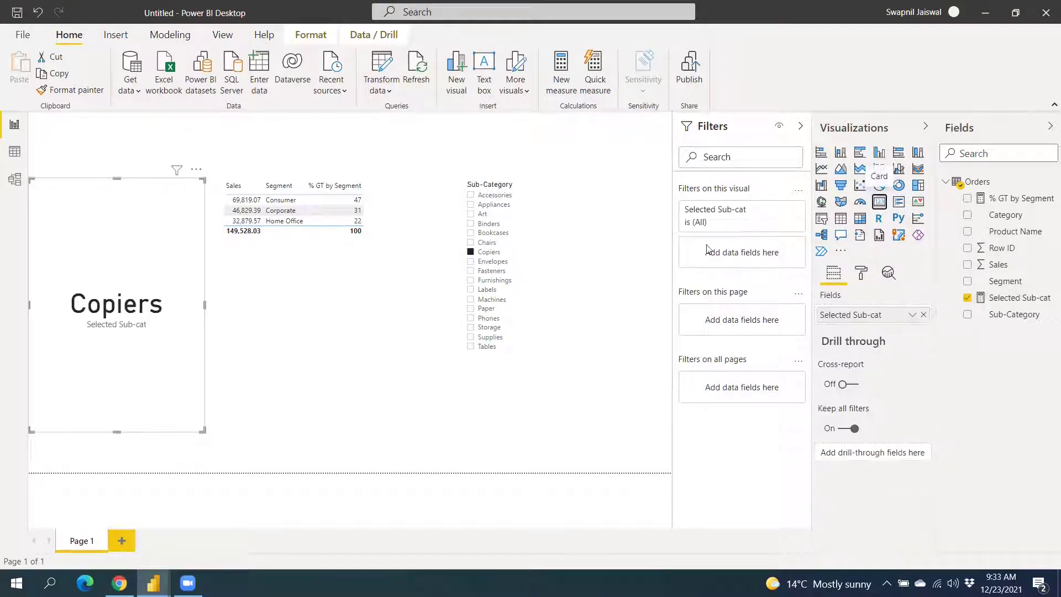
- Test the card by adding Envelopes and Fasteners to the slicer selection, and clear the selection
ctrl+click(488, 262)
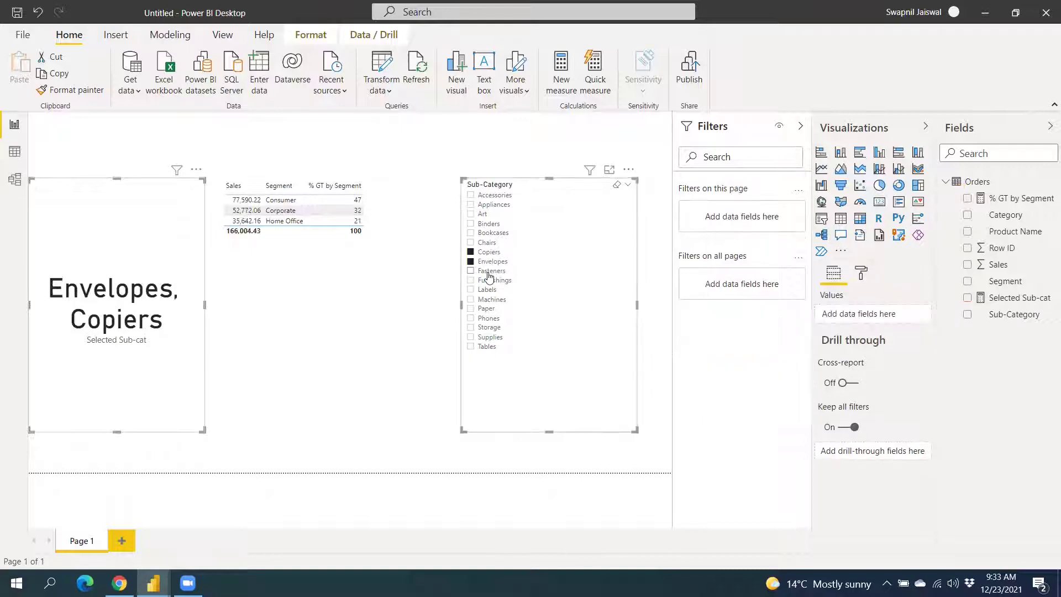
ctrl+click(489, 272)
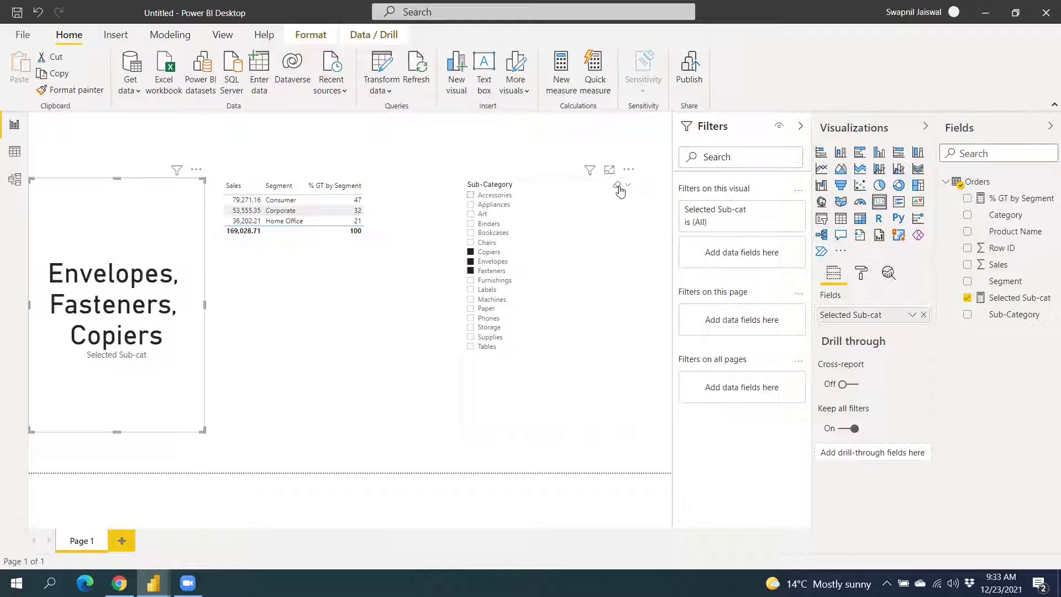
click(618, 187)
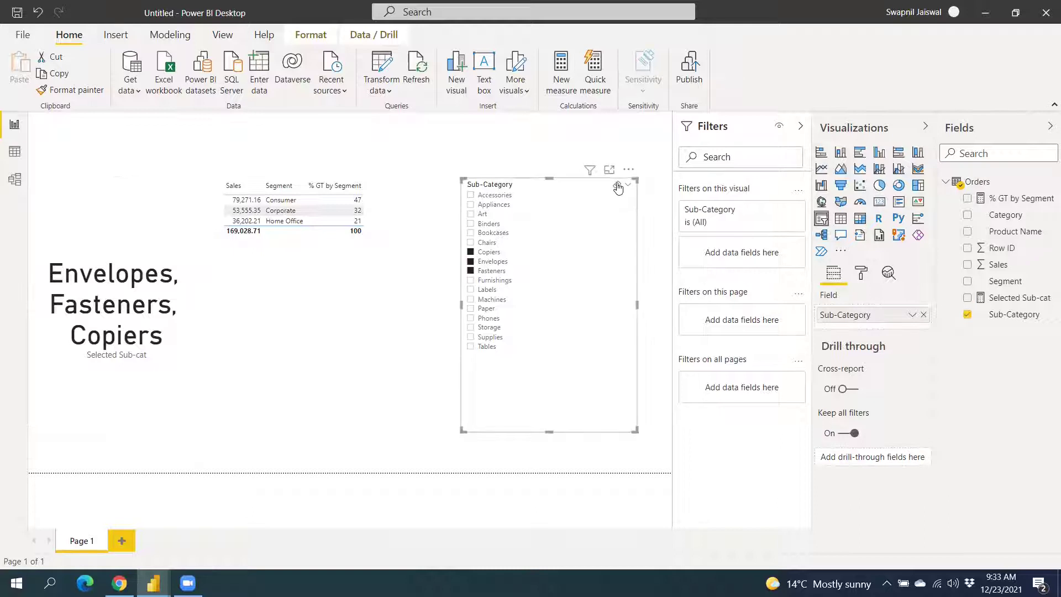
- Delete the card, the sales table and the Sub-Category slicer from the report page
click(170, 226)
key(Delete)
click(315, 261)
key(Delete)
click(566, 288)
key(Delete)
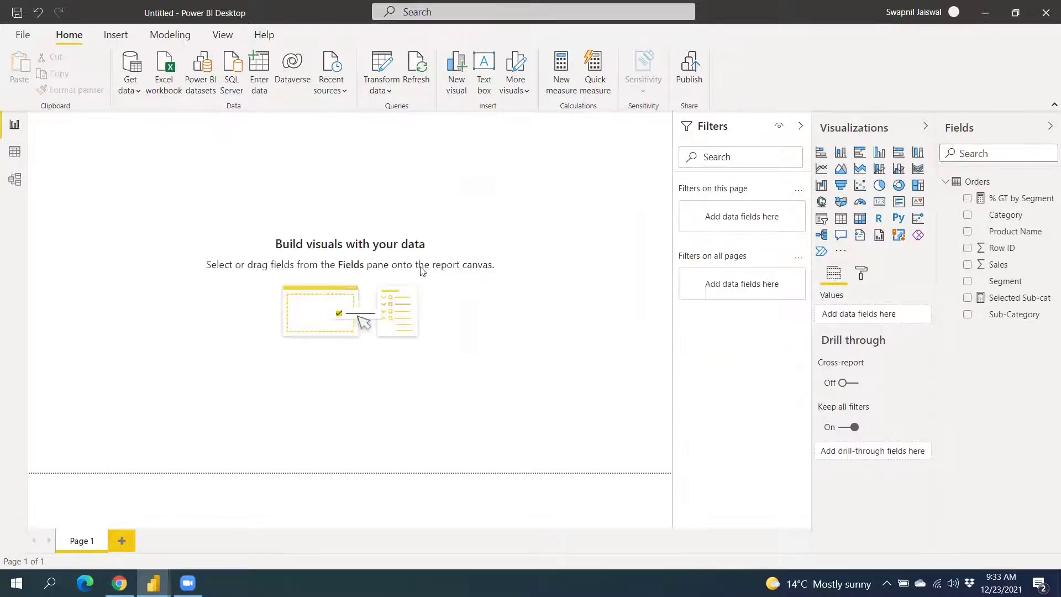
- Find the Waffle Chart custom visual by kiewic.com among the online visuals and import it into the report
click(841, 252)
click(894, 259)
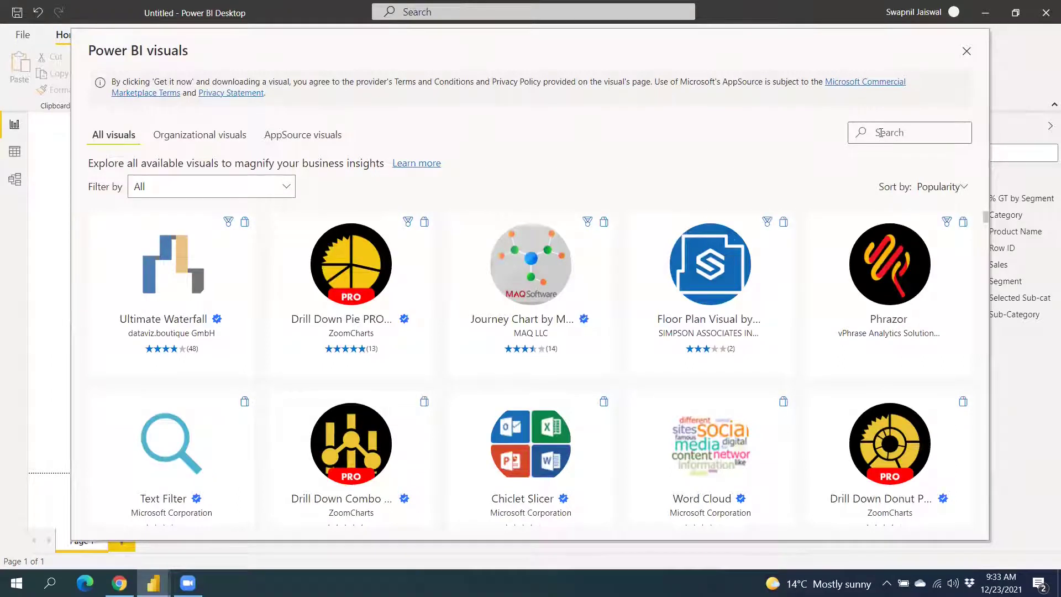
click(875, 138)
text(waff)
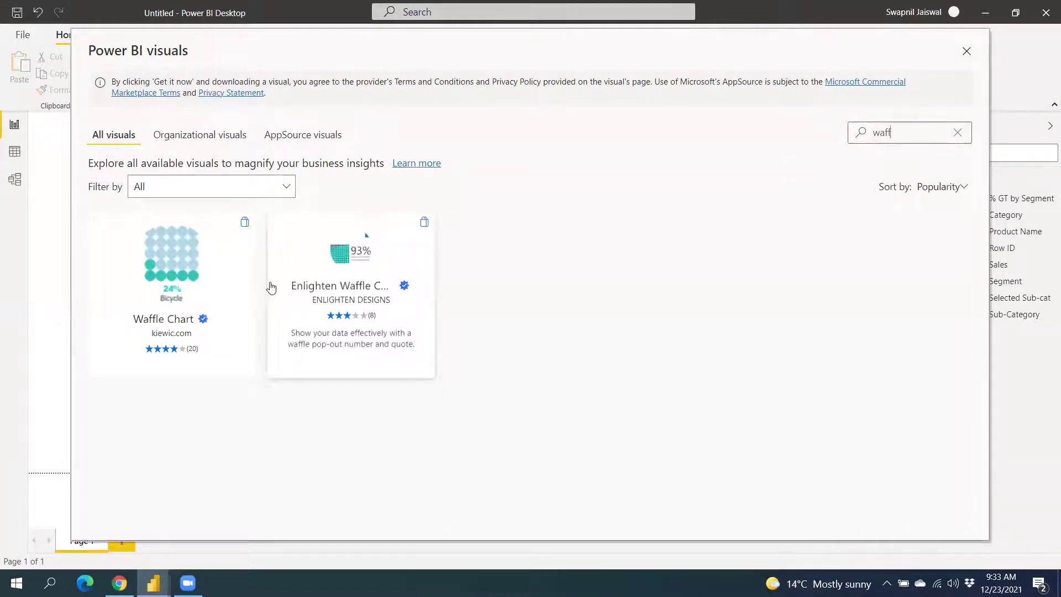
click(176, 285)
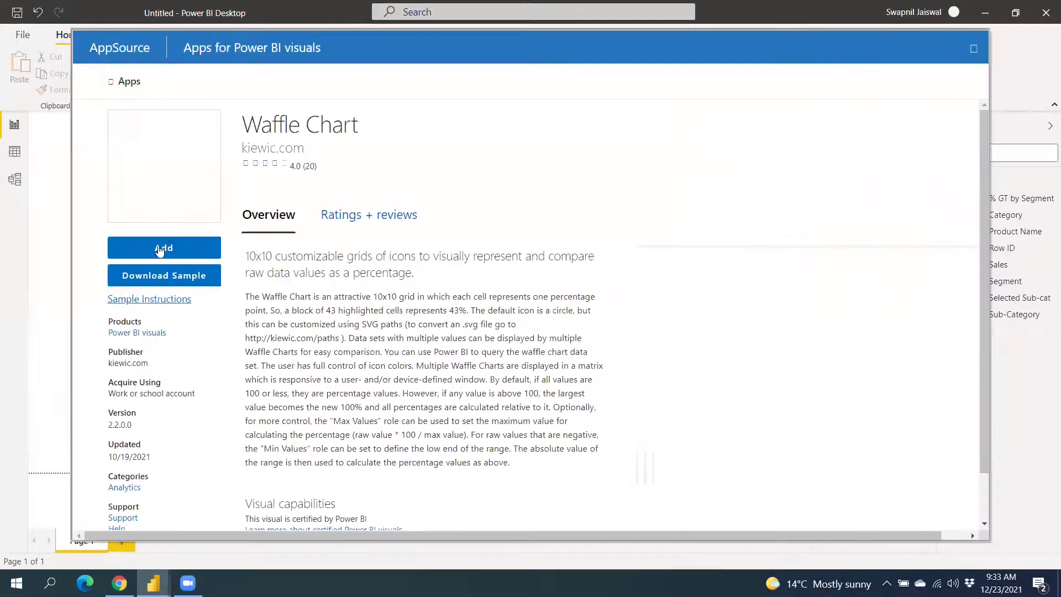
click(160, 249)
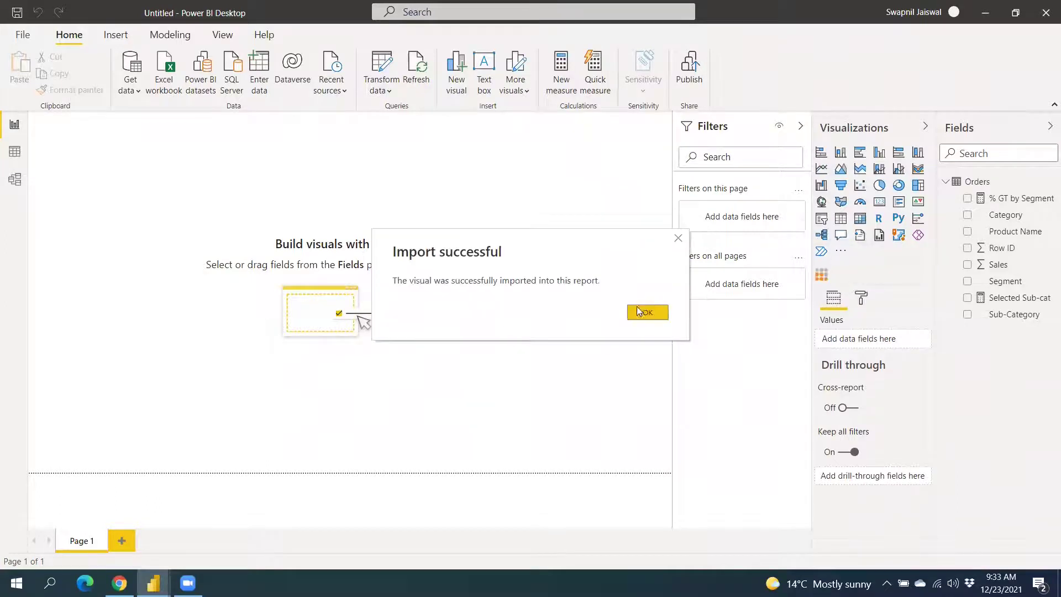
click(641, 313)
- Find Microsoft's Chiclet Slicer among the online visuals and import it into the report
click(840, 251)
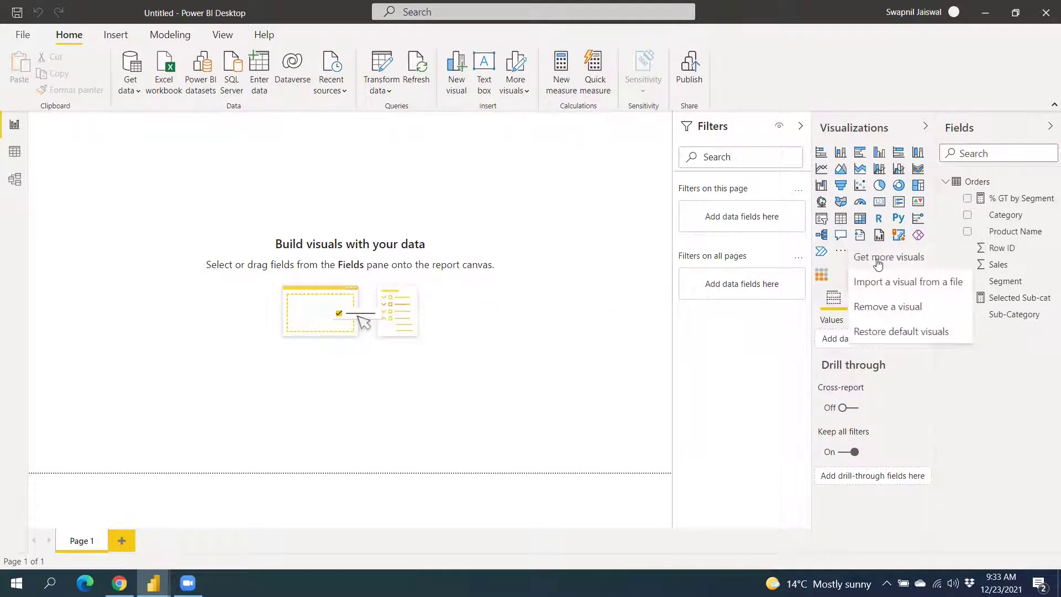
click(711, 253)
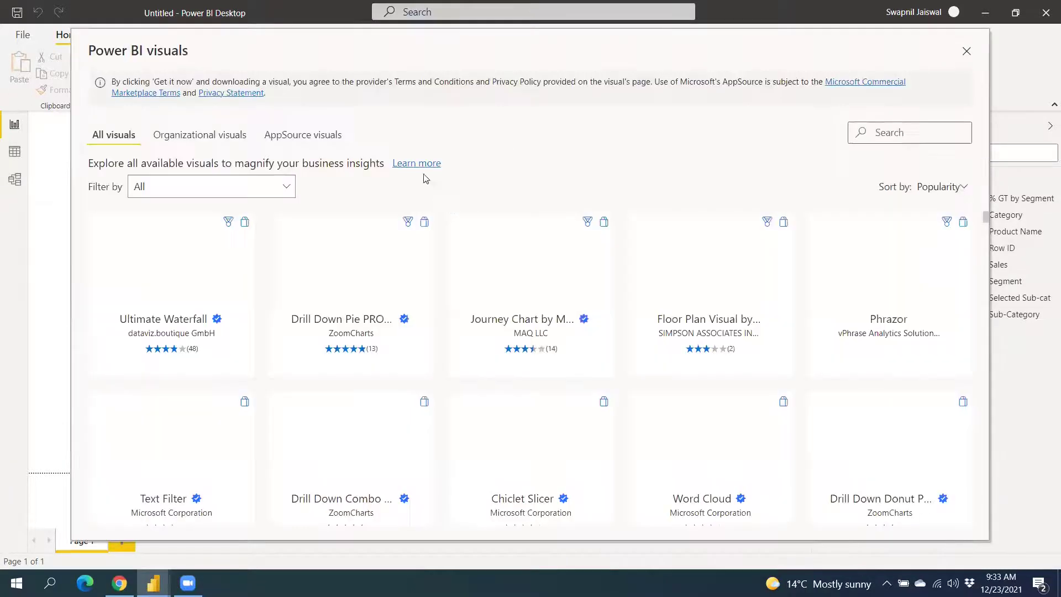
click(895, 139)
text(dhip)
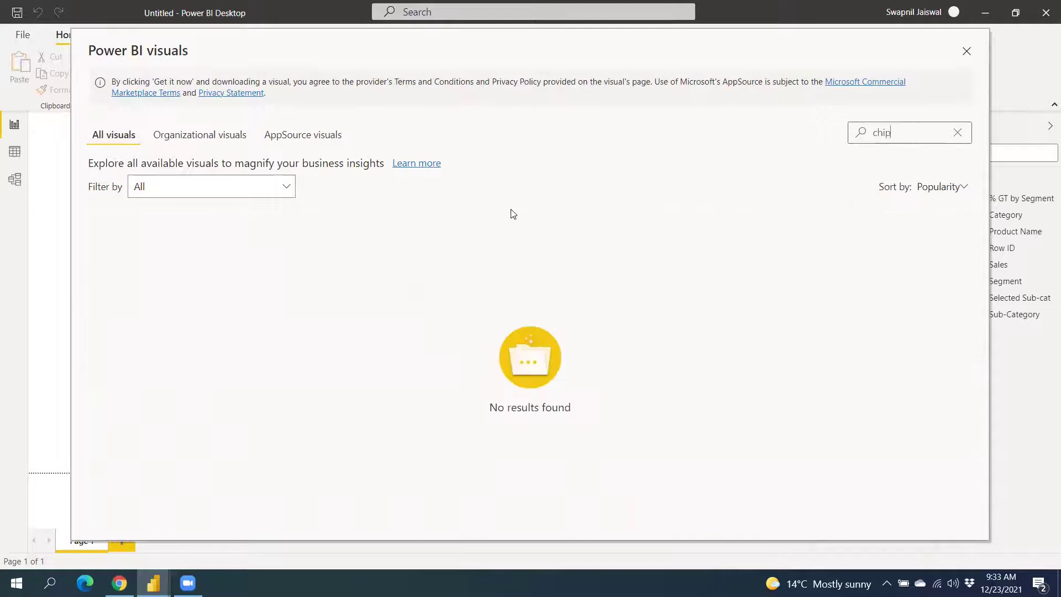
key(BackSpace)
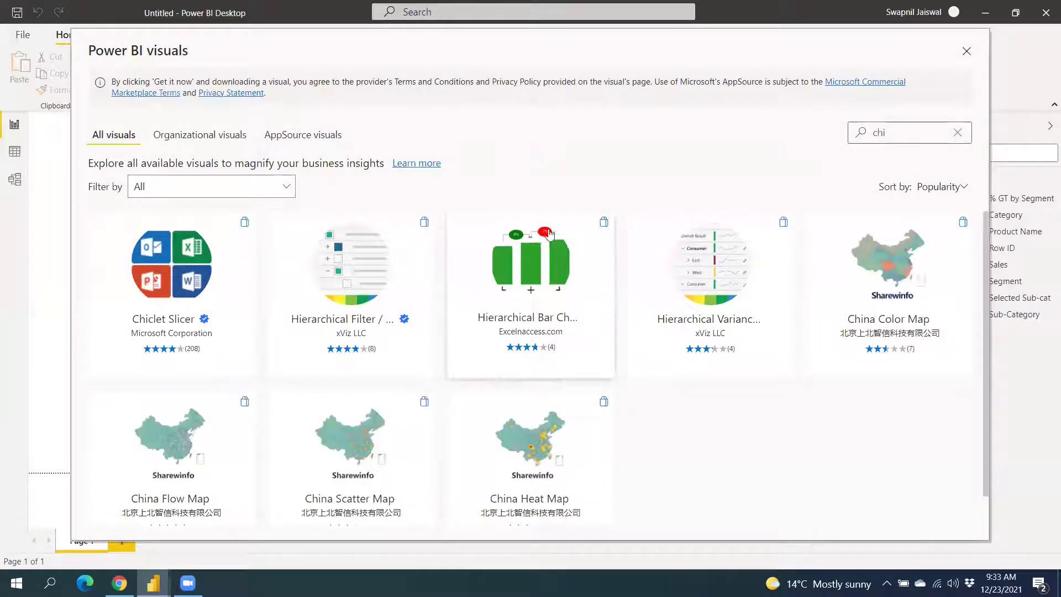
click(208, 302)
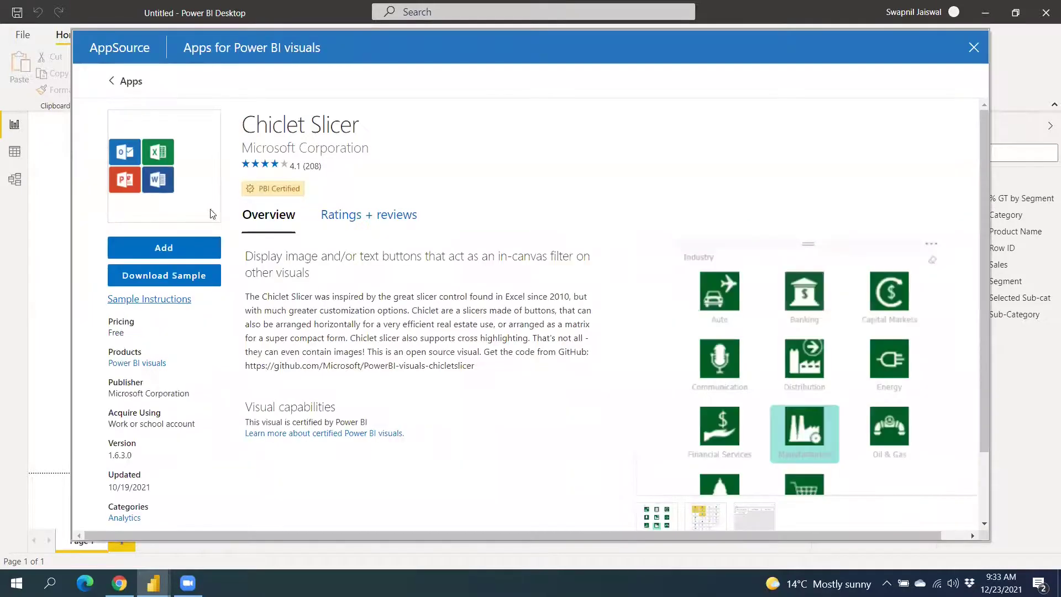
click(195, 247)
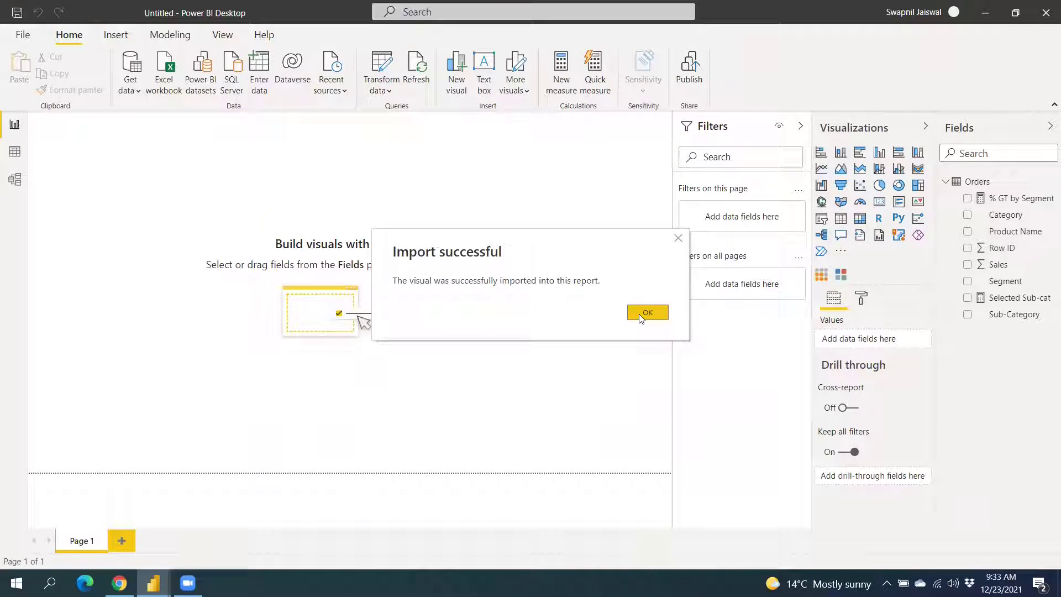
click(640, 314)
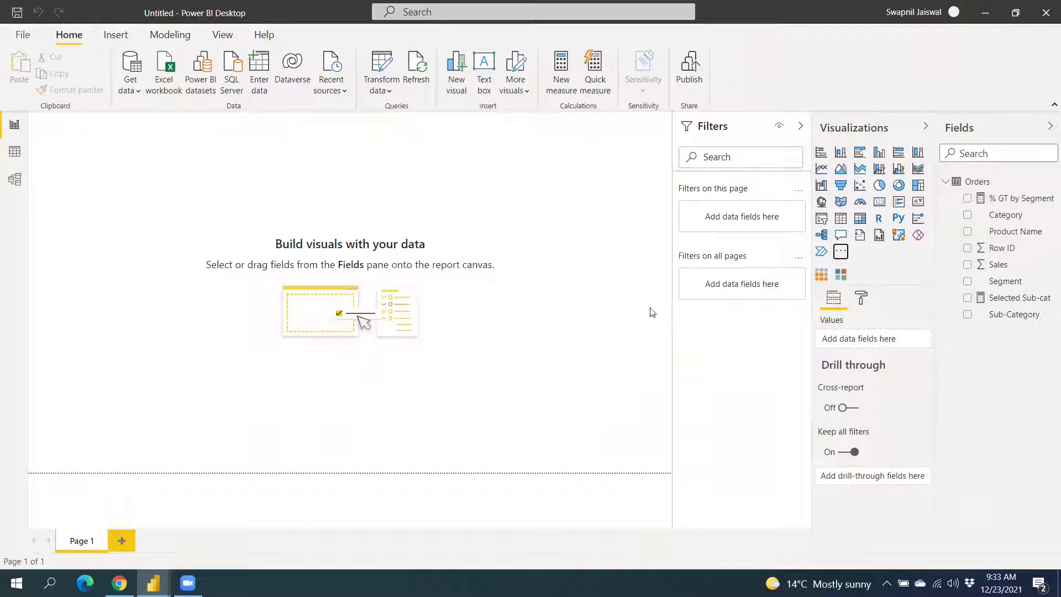
- Add a large waffle chart to the page with Segment as category data and % GT by Segment as values
click(822, 277)
drag(168, 221, 663, 385)
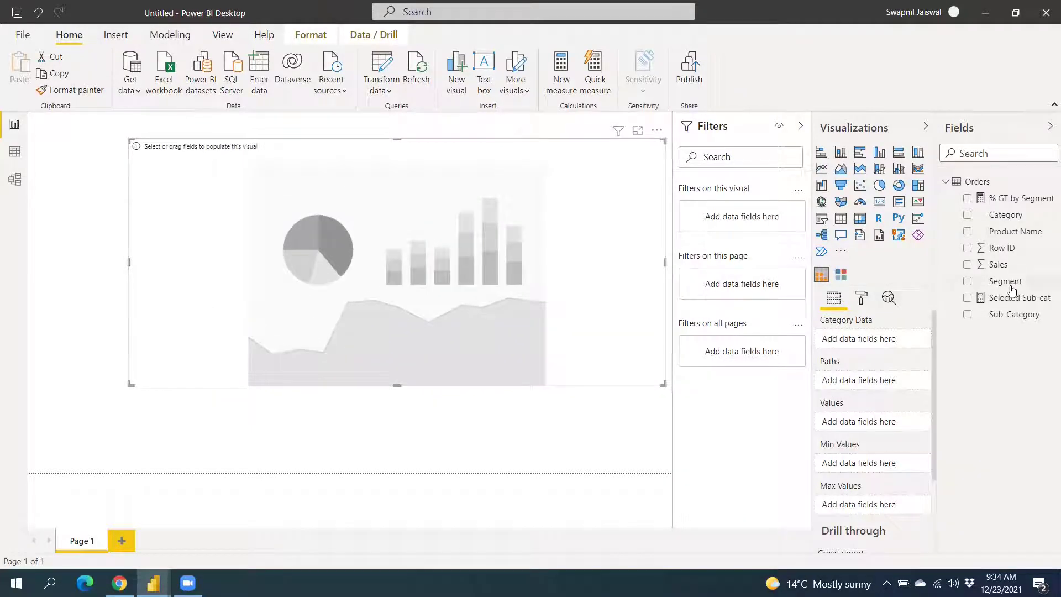
drag(1022, 200, 880, 423)
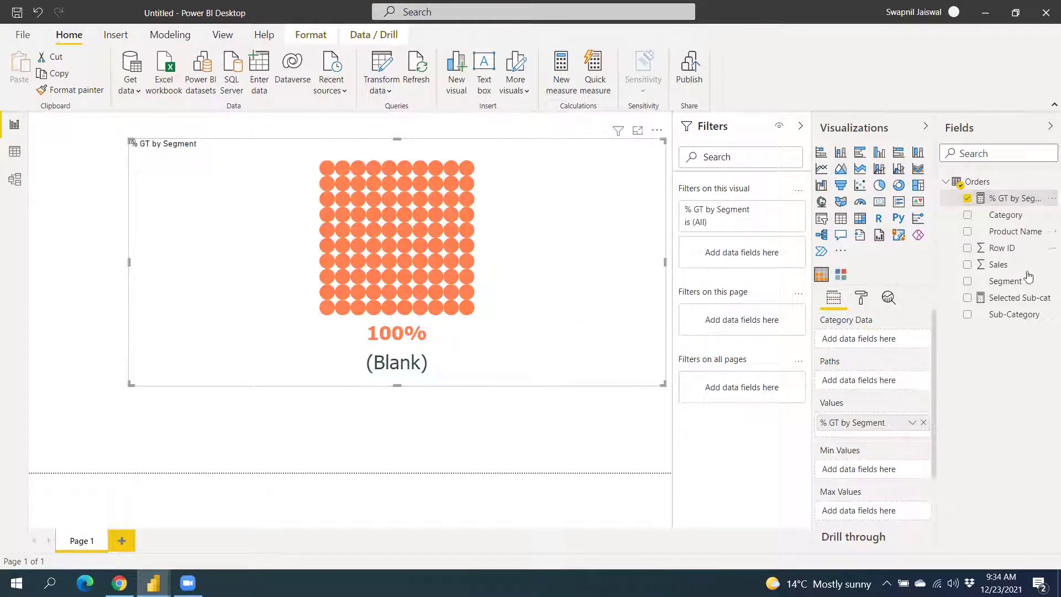
drag(1020, 281, 880, 340)
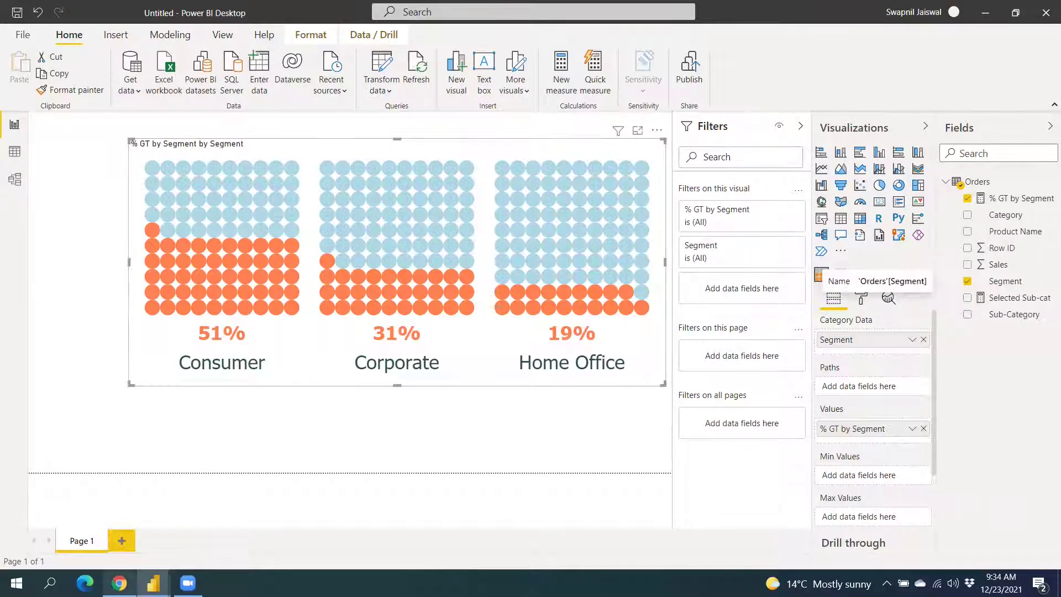
- Switch to Chrome and open the online SVG path converter linked in the challenge requirements in a new tab
key(alt+Tab)
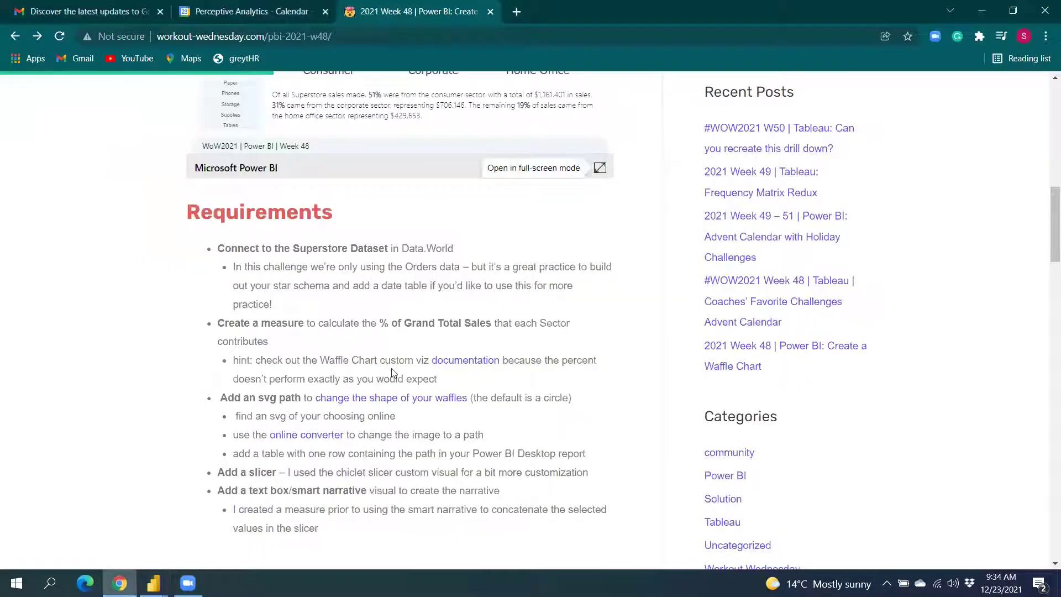
right_click(309, 434)
click(331, 441)
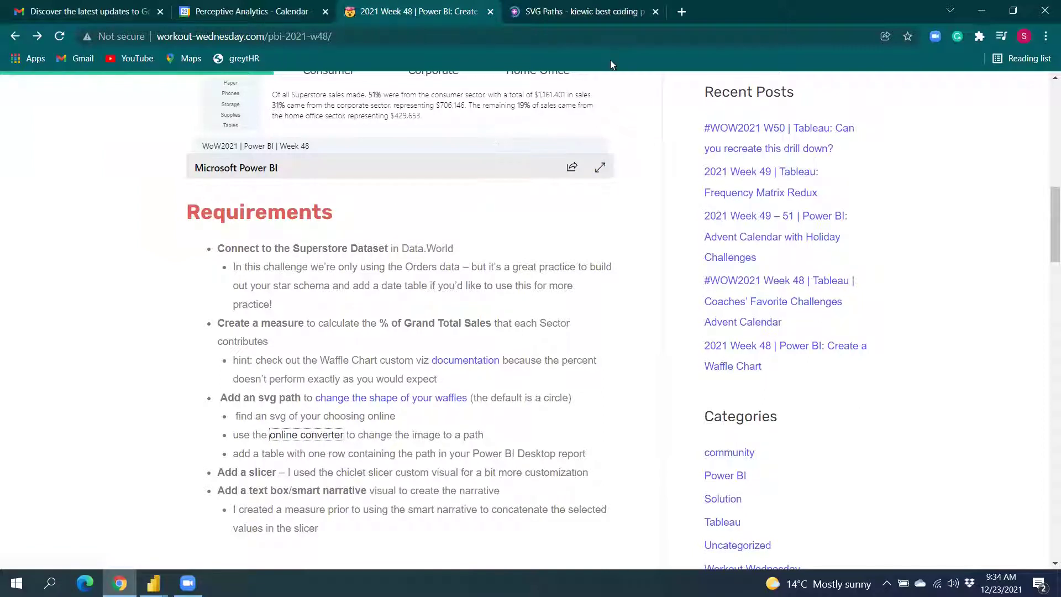
click(595, 12)
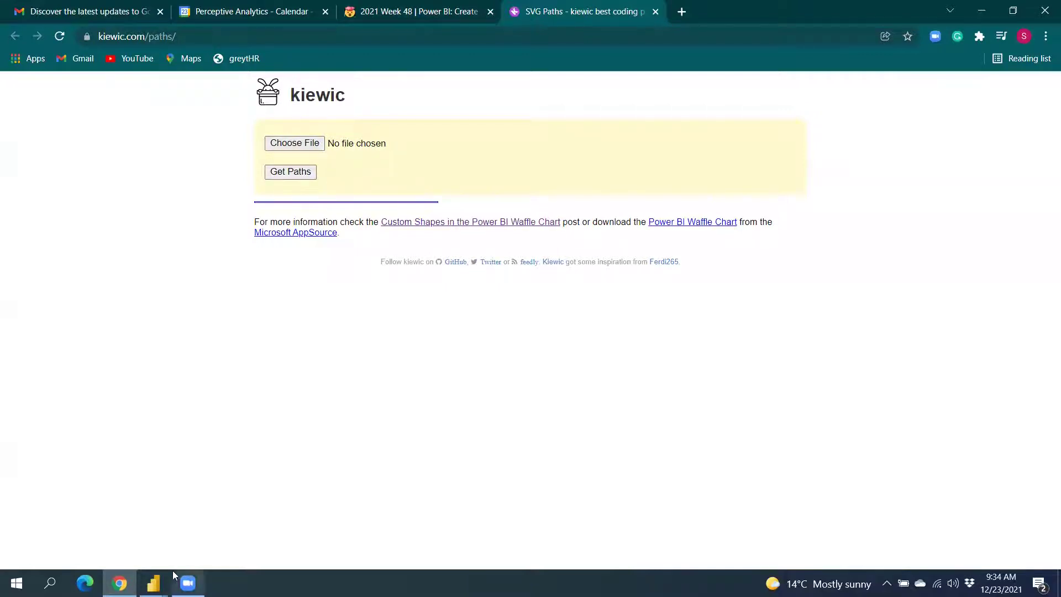
- Switch to the Untitled report in Power BI and review the waffle chart and its field options
click(153, 583)
click(218, 538)
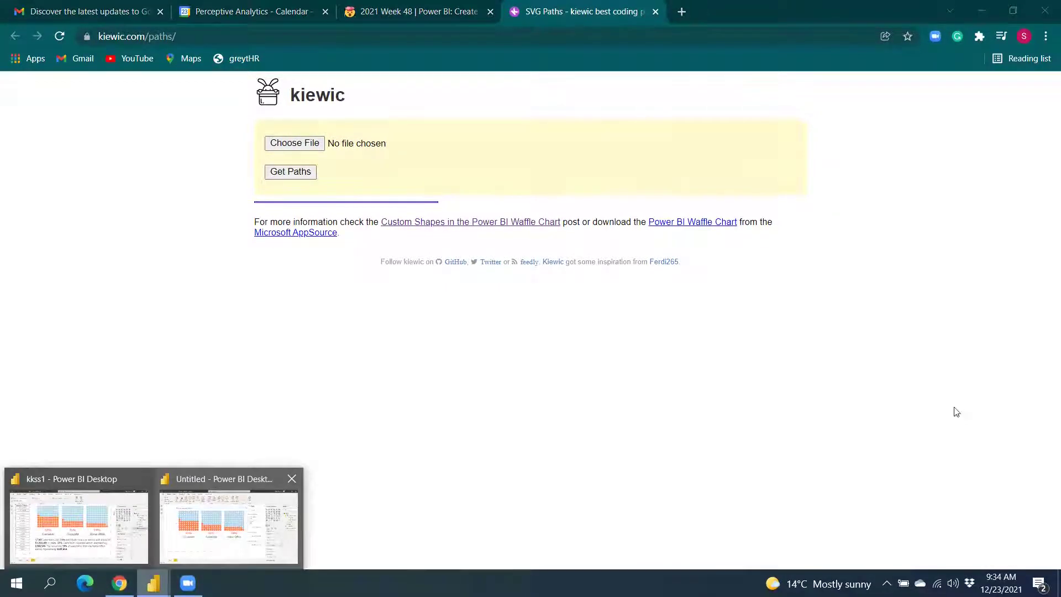
scroll(866, 447, down, 2)
scroll(867, 447, up, 1)
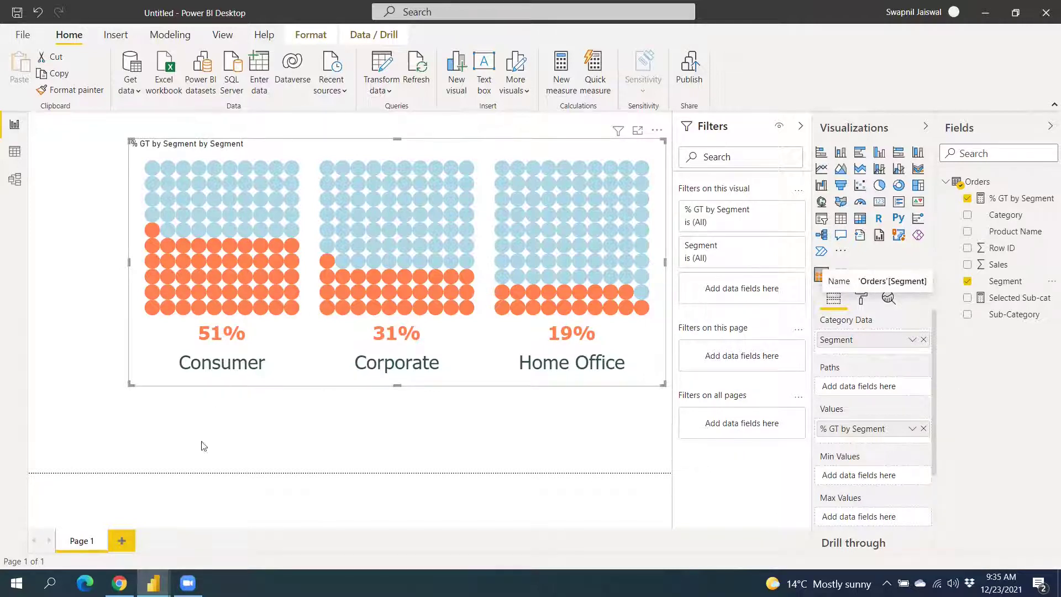
- Return to the challenge page in Chrome, view the linked Waffle Chart documentation, and go back to the requirements
click(119, 583)
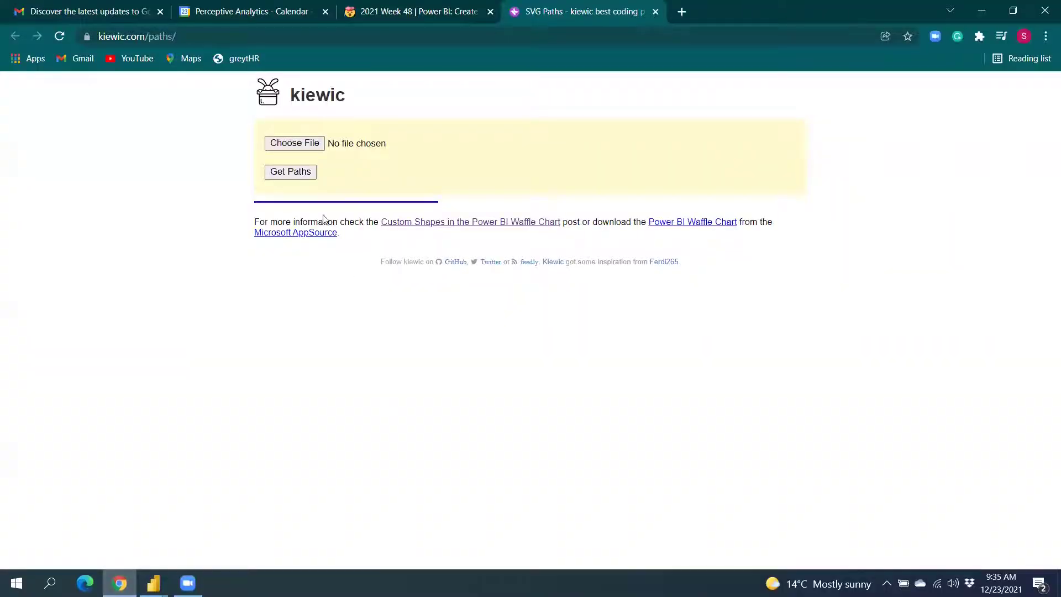
key(ctrl+shift+Tab)
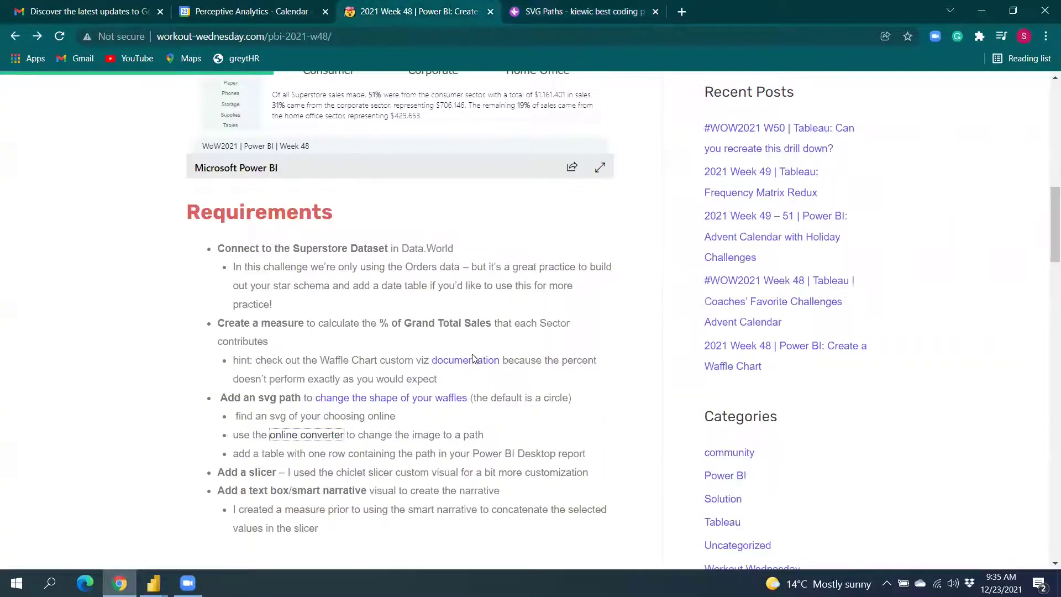
click(474, 365)
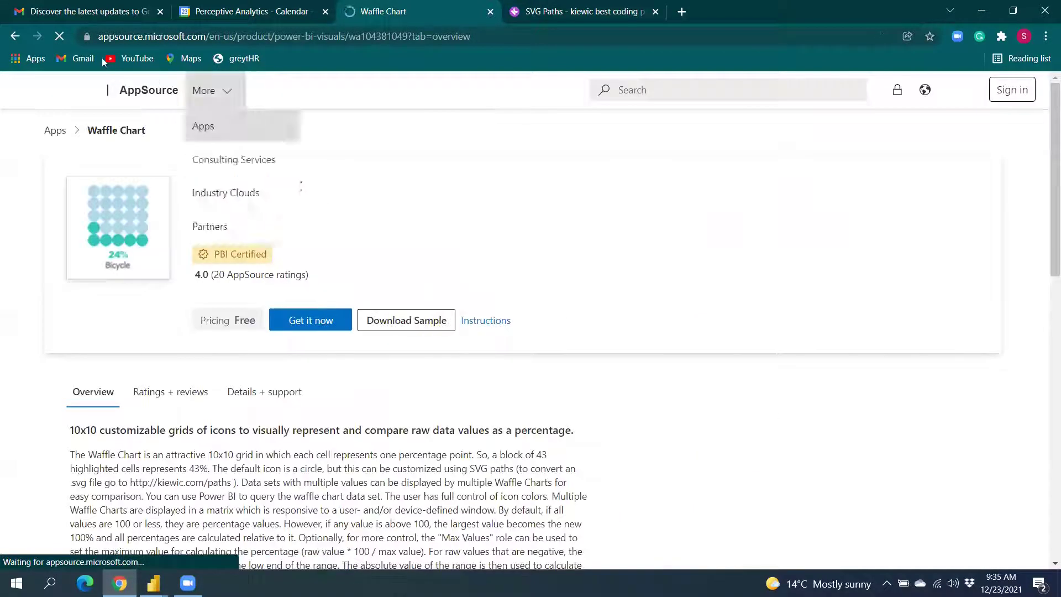
key(alt+Left)
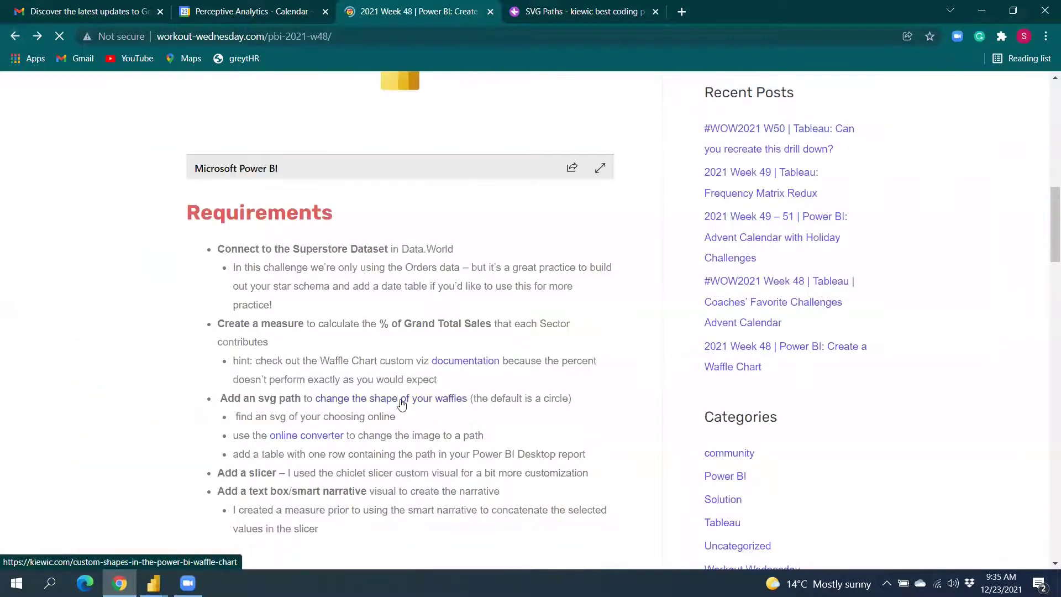
- Open the linked guide on changing the shape of the waffles in a new tab and read about custom SVG shapes
right_click(410, 406)
click(426, 411)
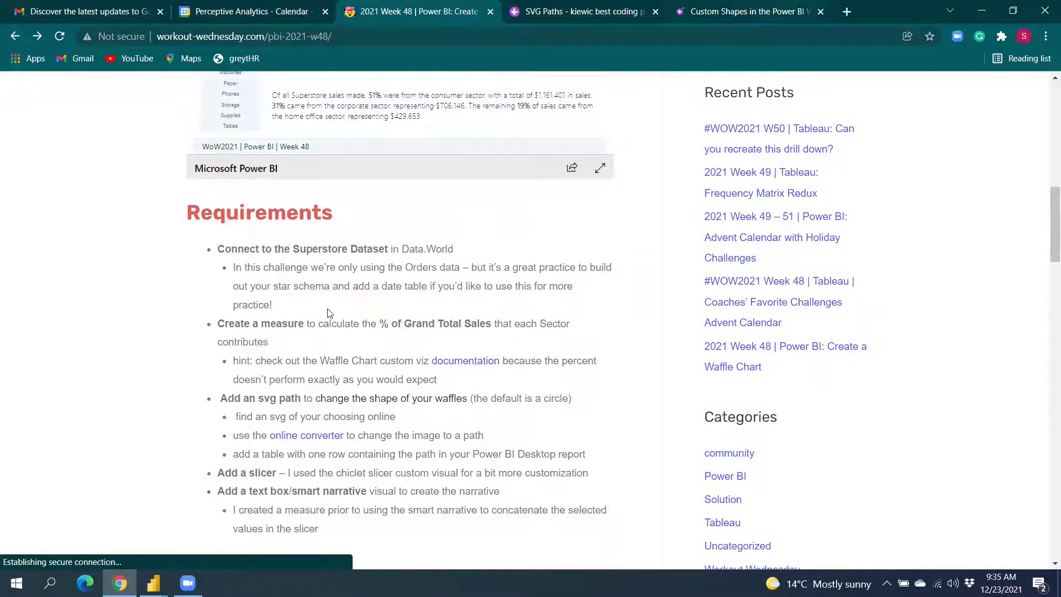
key(ctrl+9)
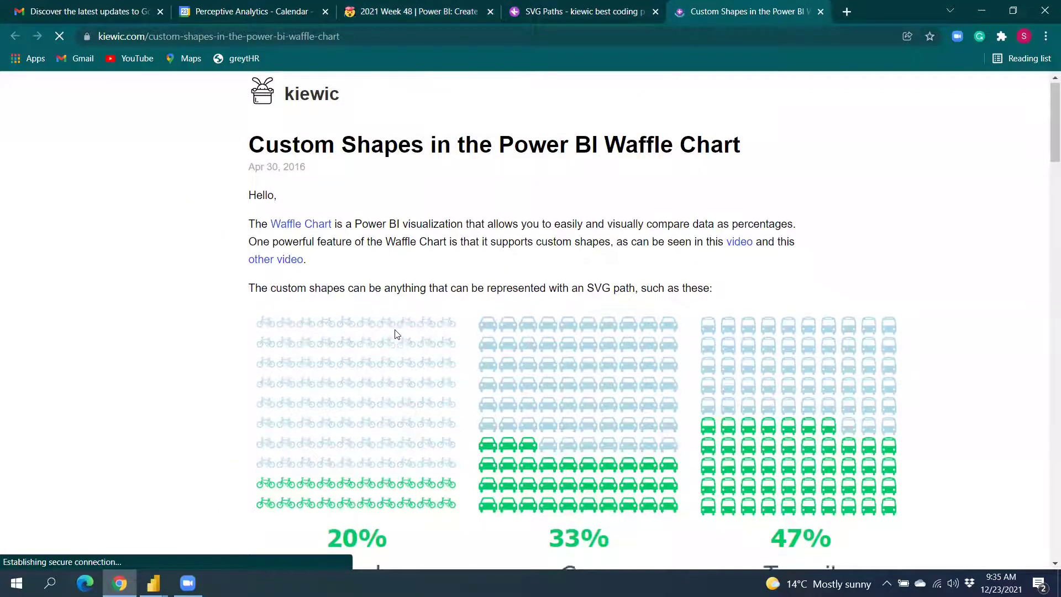
scroll(414, 332, down, 1)
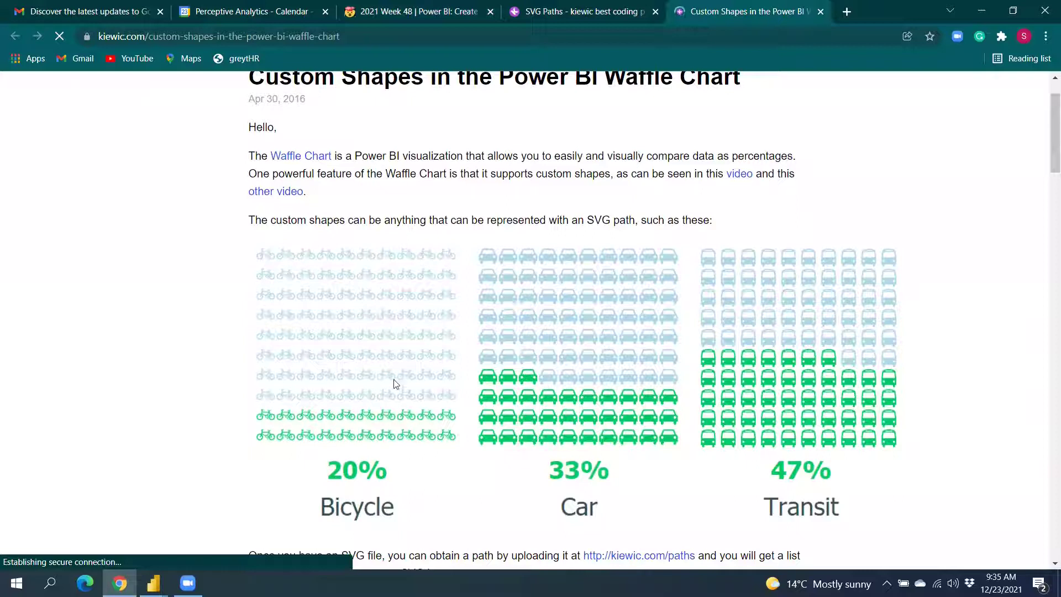
scroll(448, 369, down, 8)
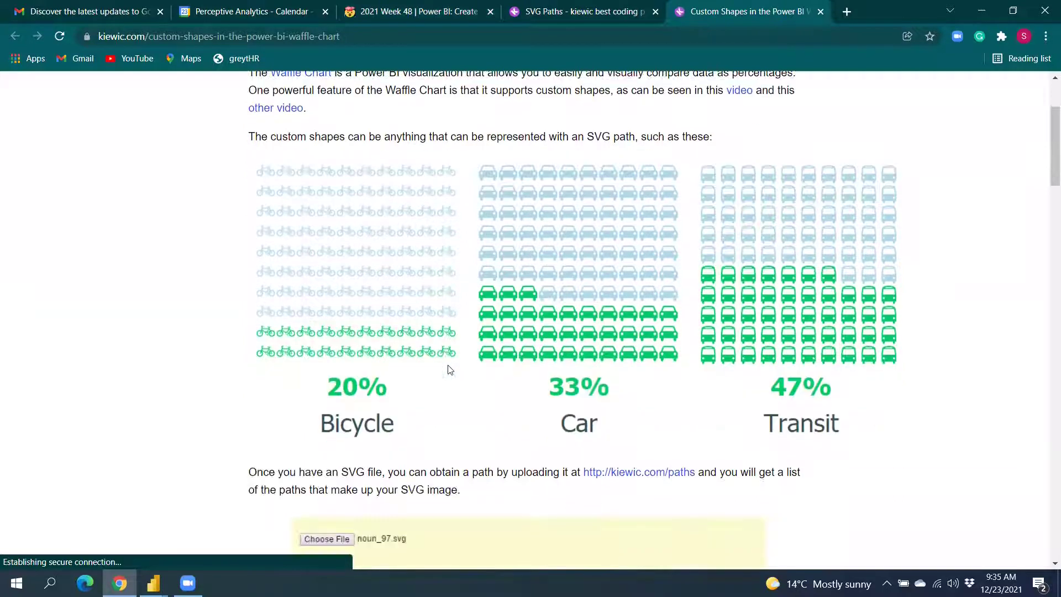
- Read the custom shapes guide, covering how to obtain an SVG path, its use as a string value, and the live example
scroll(449, 365, down, 3)
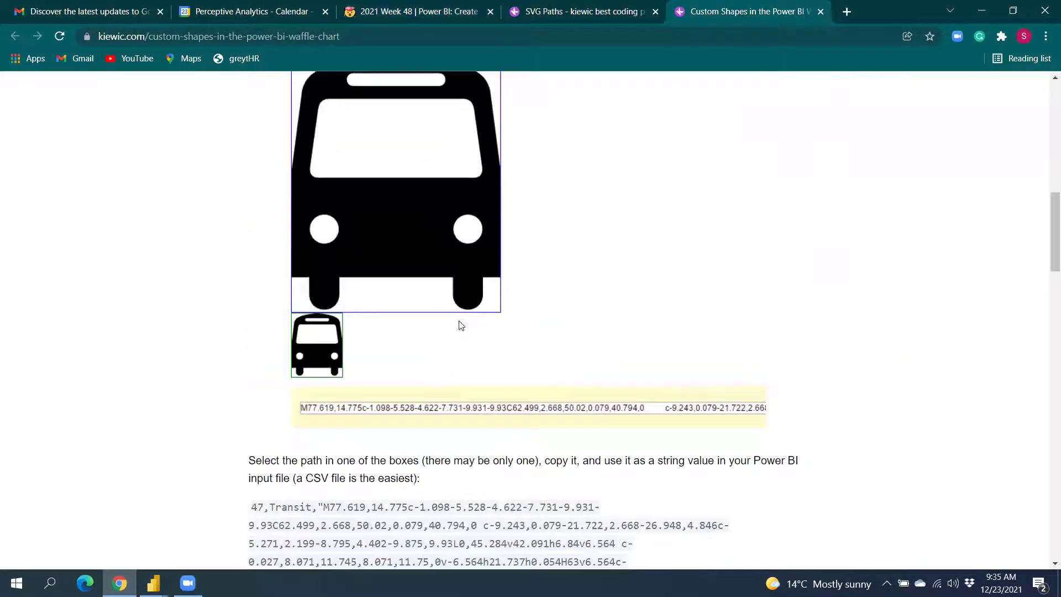
scroll(459, 324, up, 2)
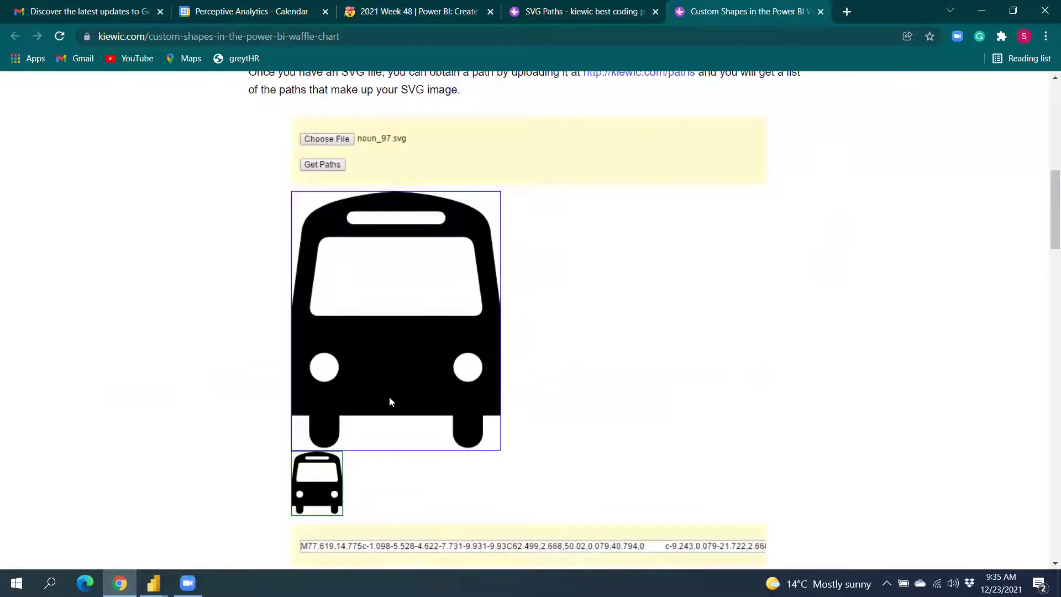
scroll(389, 396, down, 3)
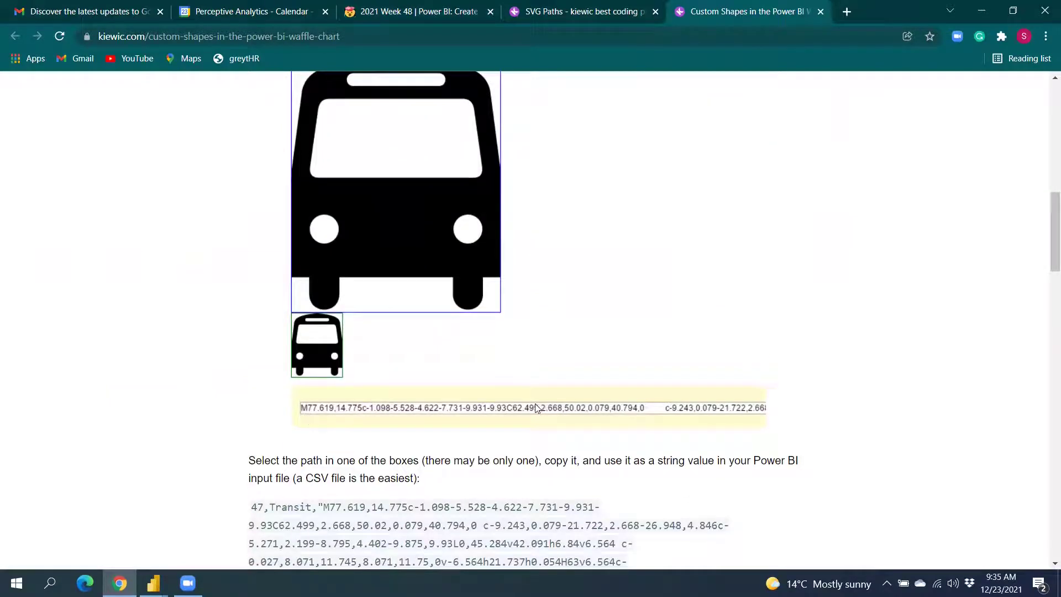
scroll(550, 438, down, 8)
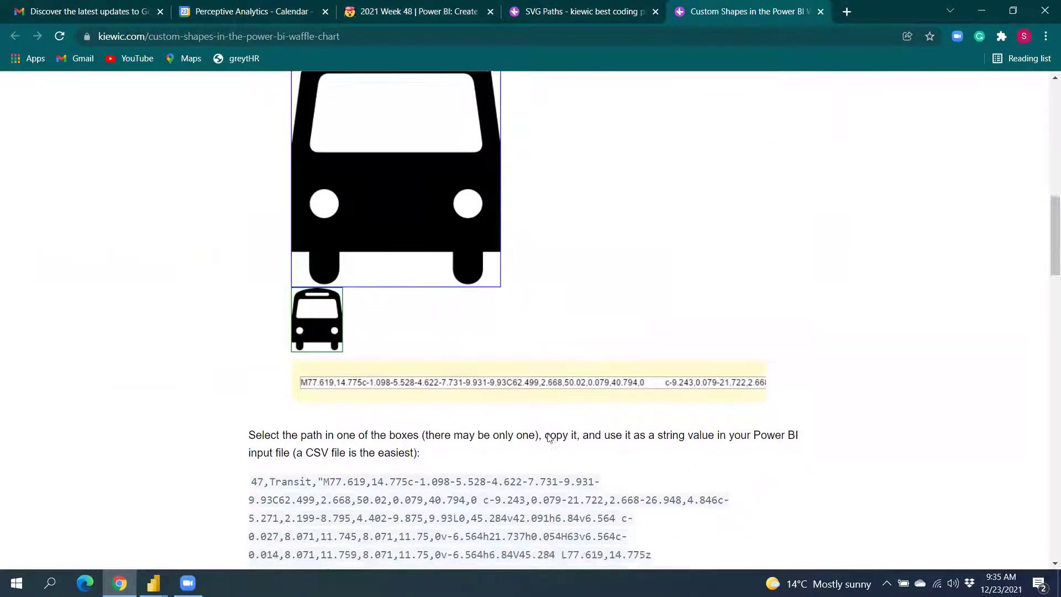
scroll(440, 244, down, 3)
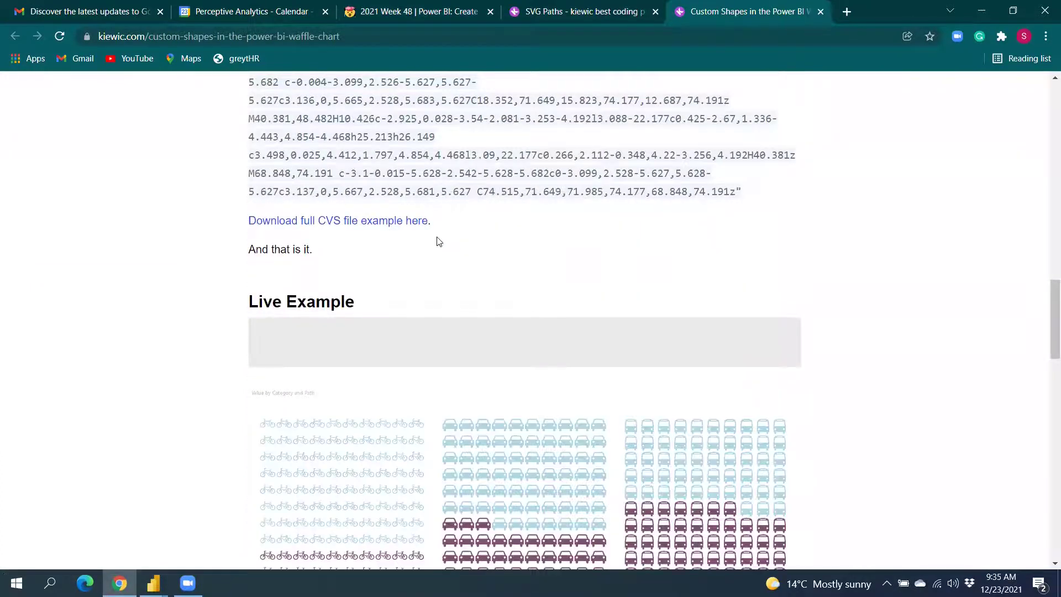
scroll(438, 241, down, 7)
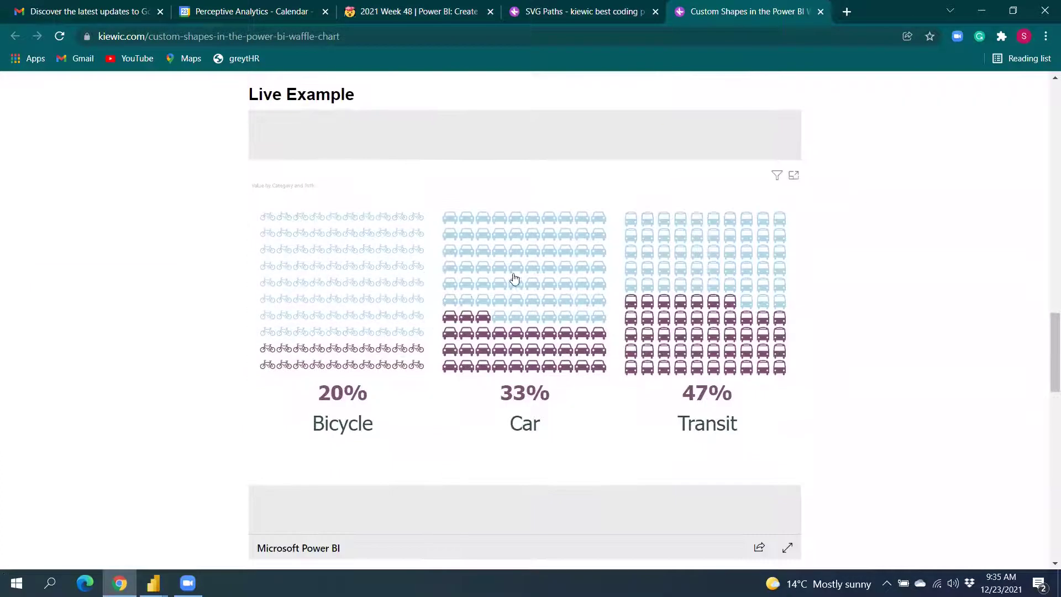
scroll(660, 341, down, 1)
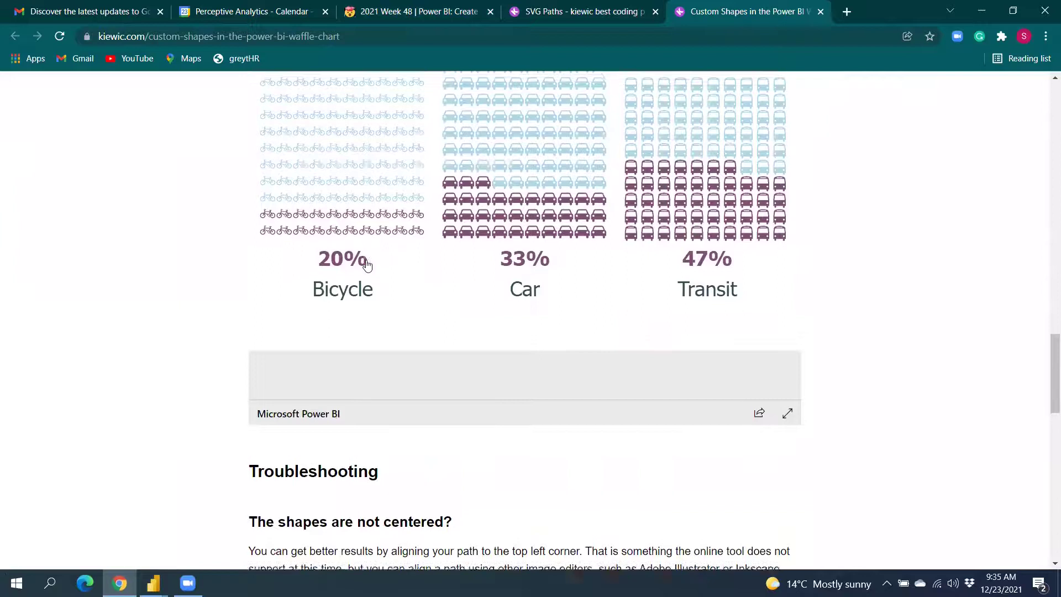
scroll(583, 262, up, 2)
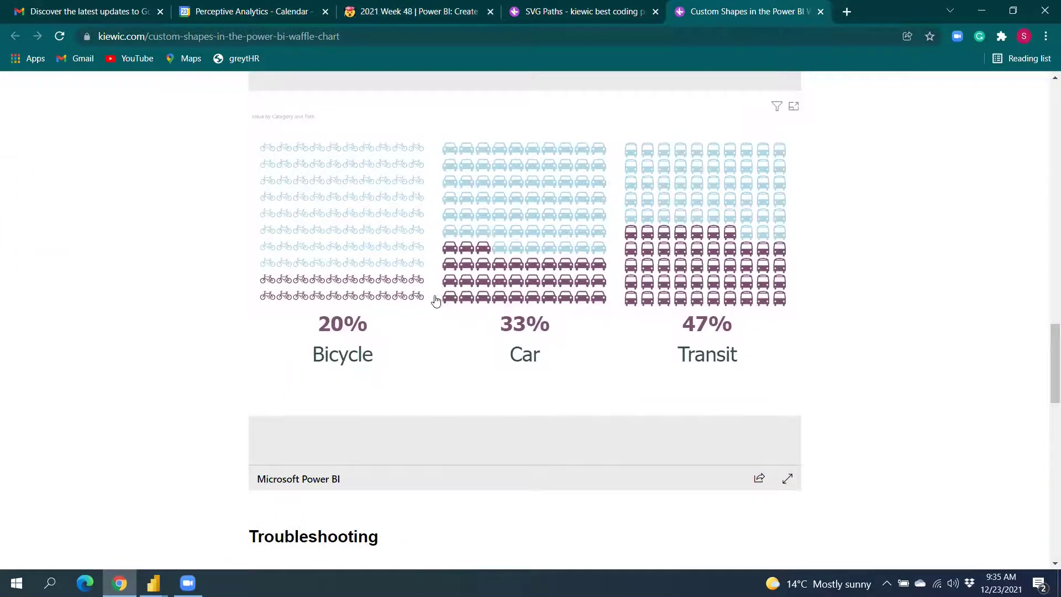
scroll(431, 326, up, 5)
scroll(430, 330, up, 15)
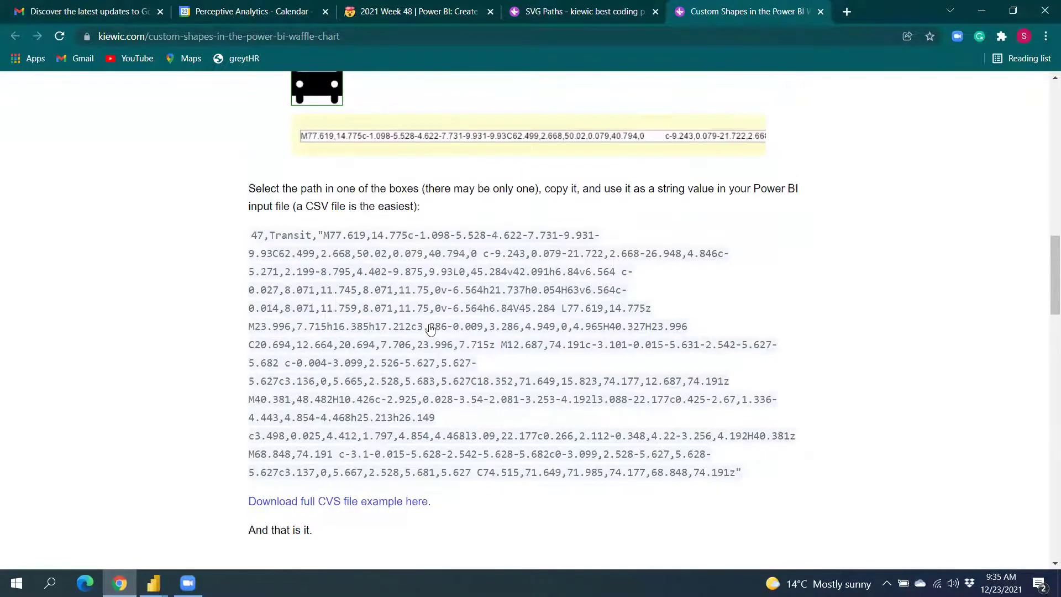
scroll(268, 482, up, 7)
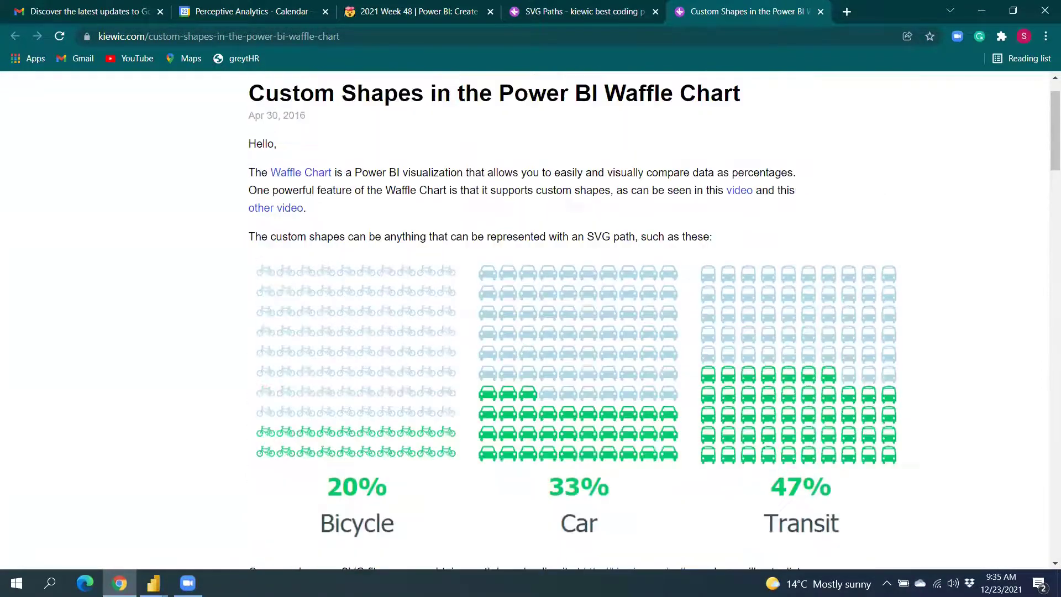
scroll(123, 535, up, 1)
- Switch to the kkss1 report in Power BI and copy the SVG Path value from the Path table
click(153, 583)
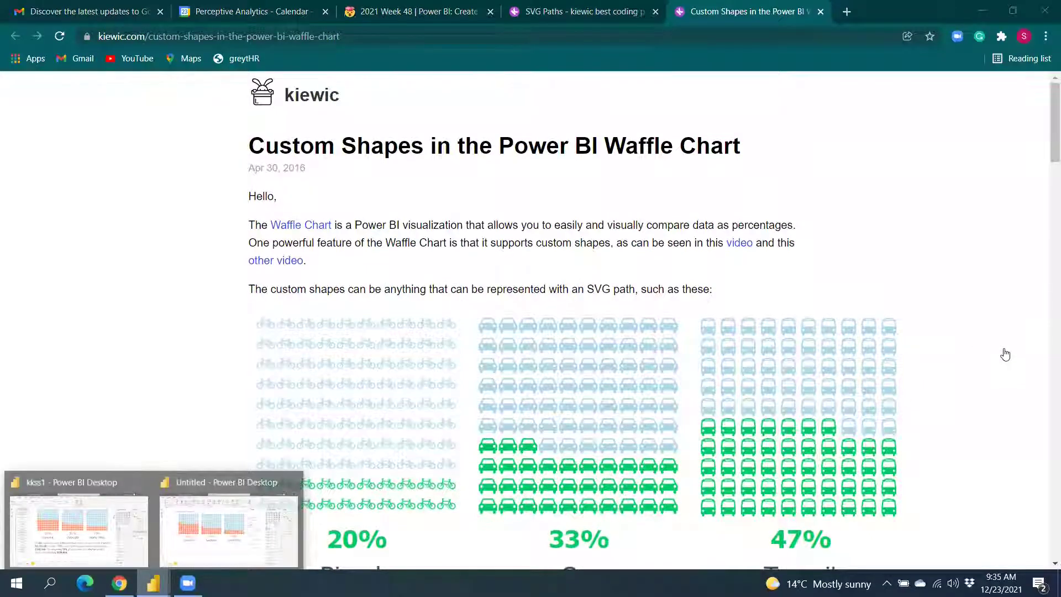
key(alt+Tab)
click(1005, 347)
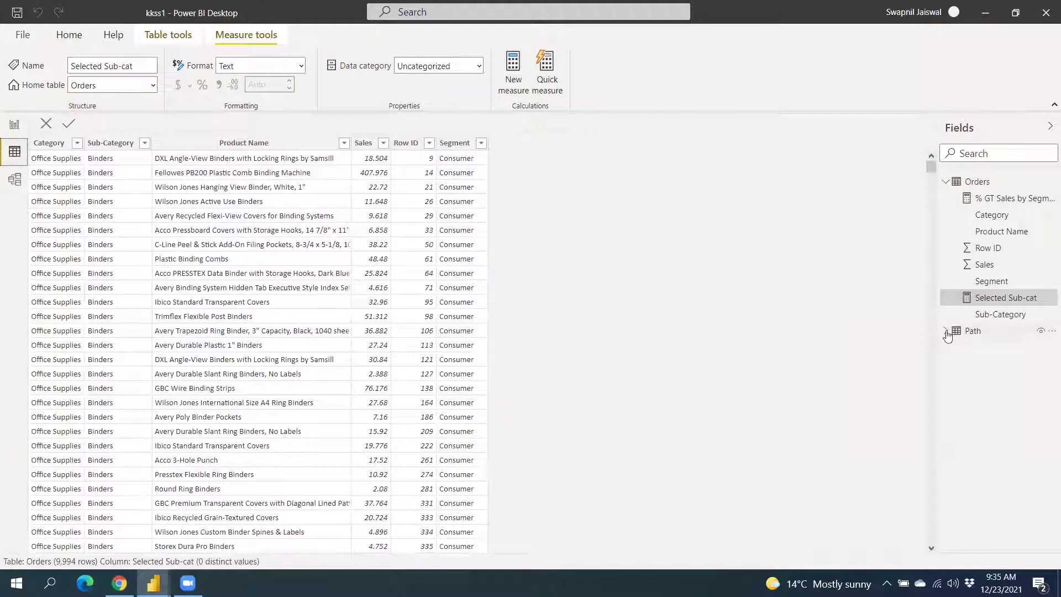
click(945, 331)
click(993, 347)
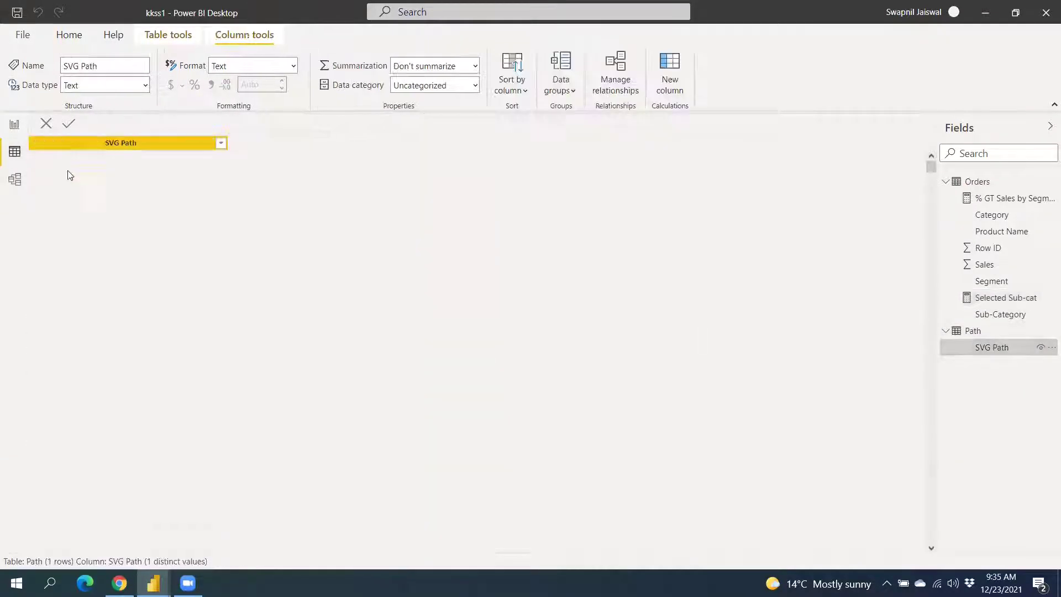
right_click(68, 157)
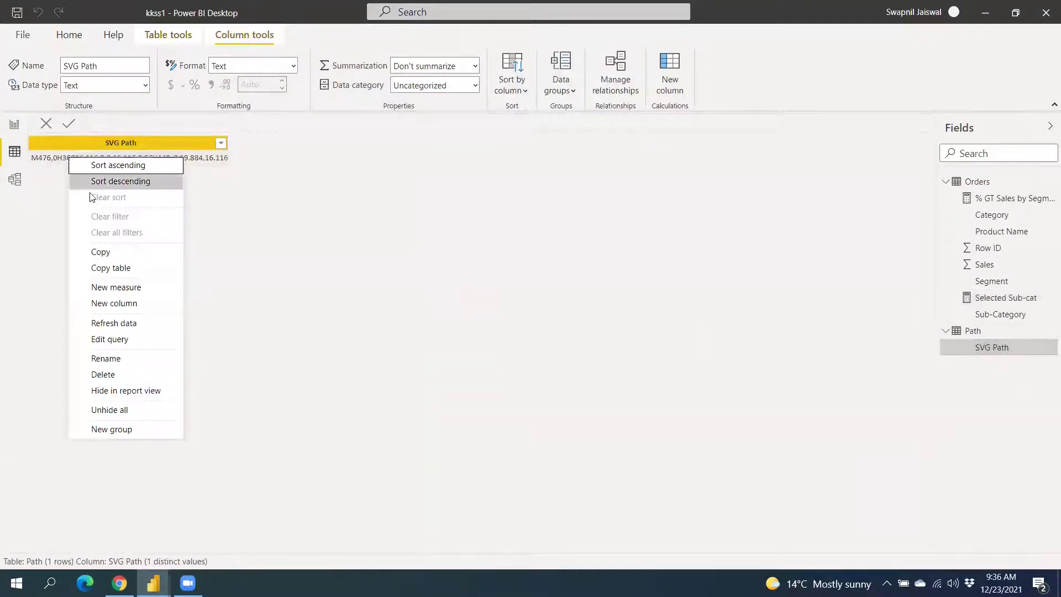
click(100, 252)
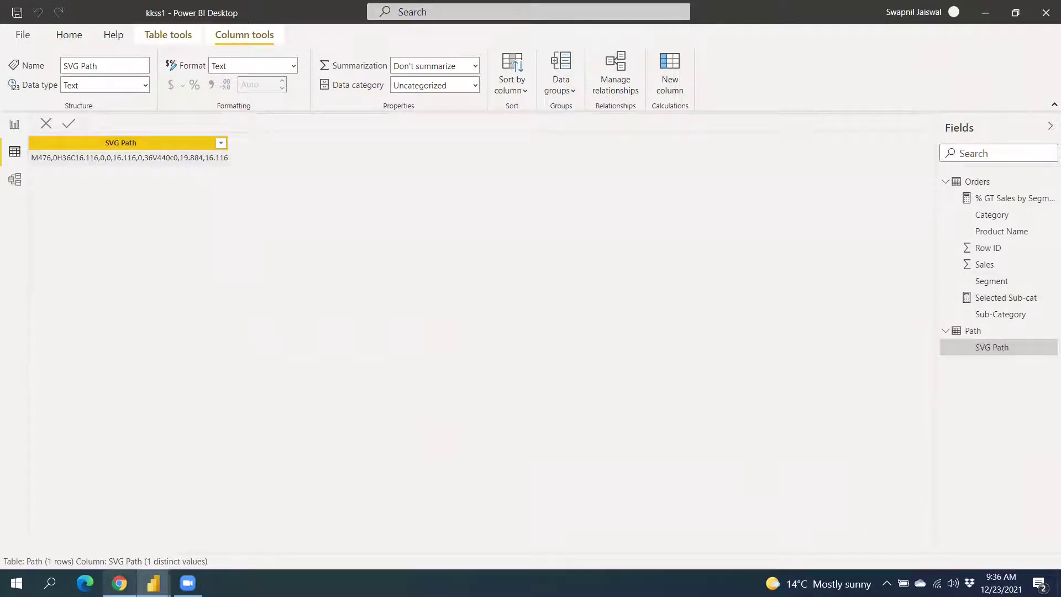
- In the Untitled report, create and load a manually entered table from the copied SVG Path column, keeping the name Table
mouse_move(153, 583)
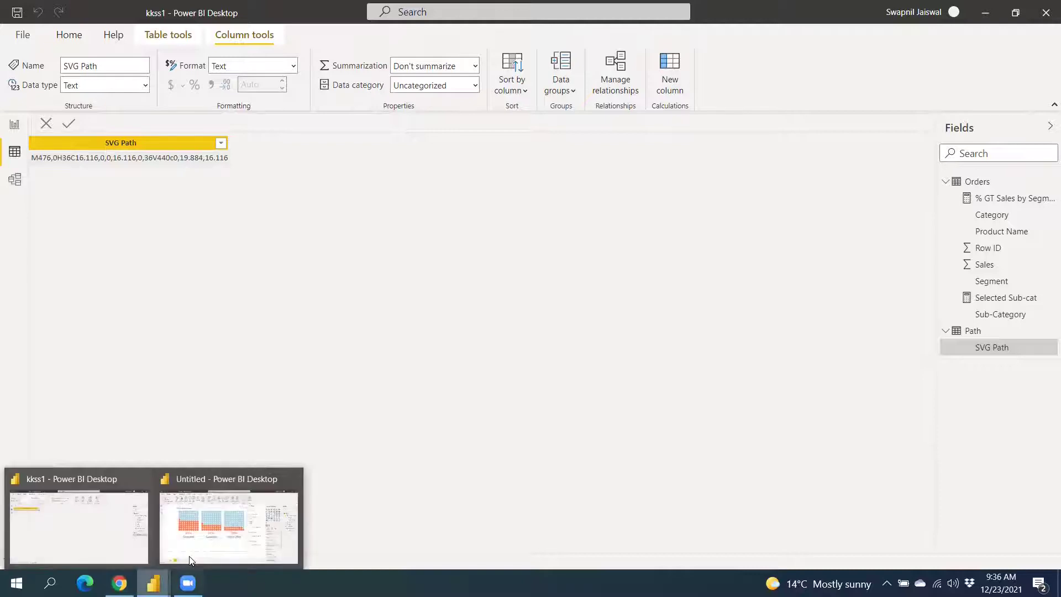
click(262, 478)
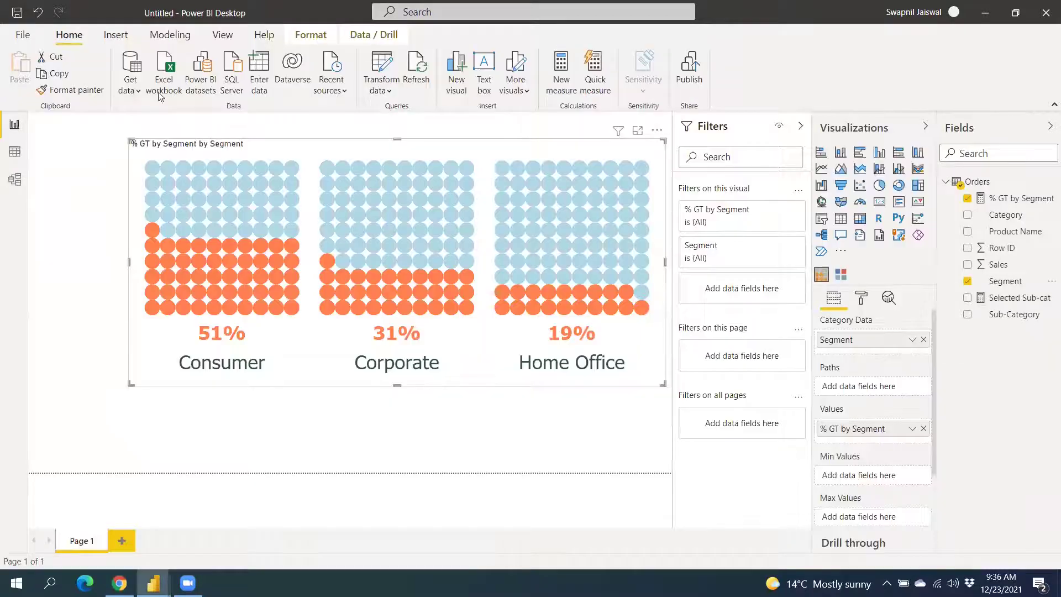
click(263, 69)
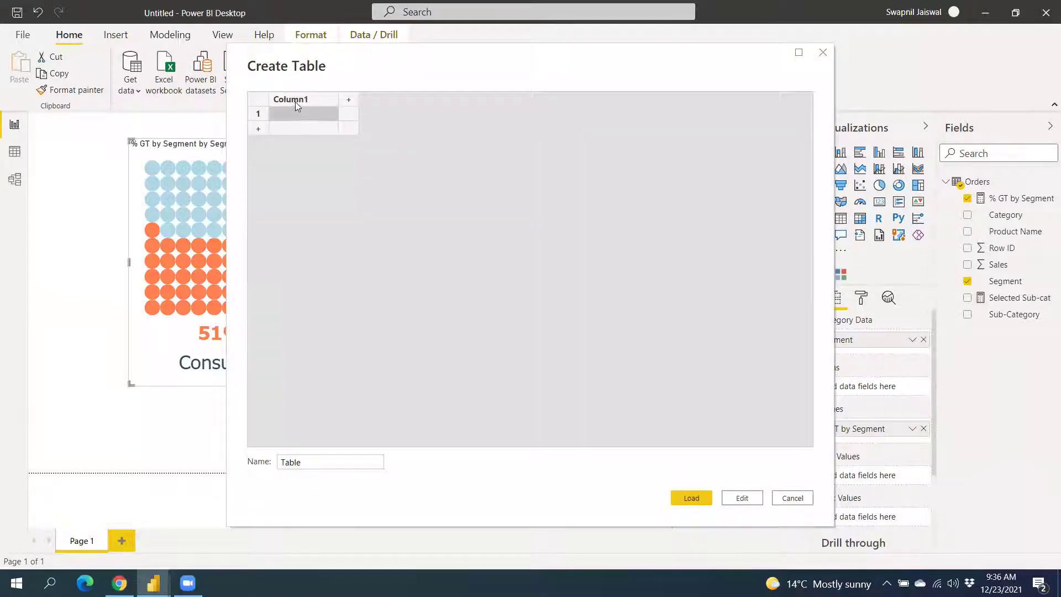
key(ctrl+v)
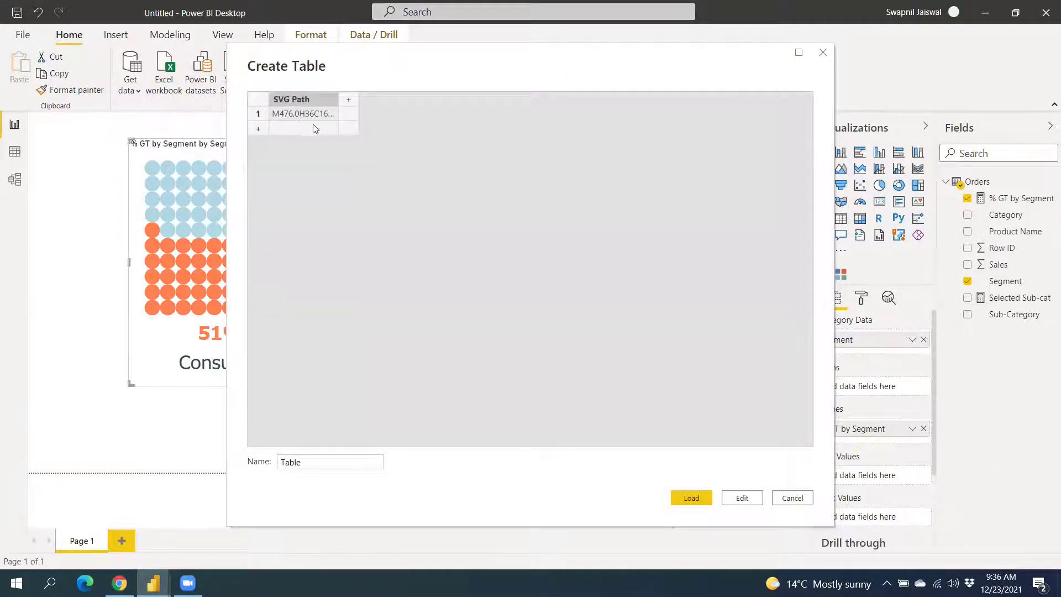
click(690, 498)
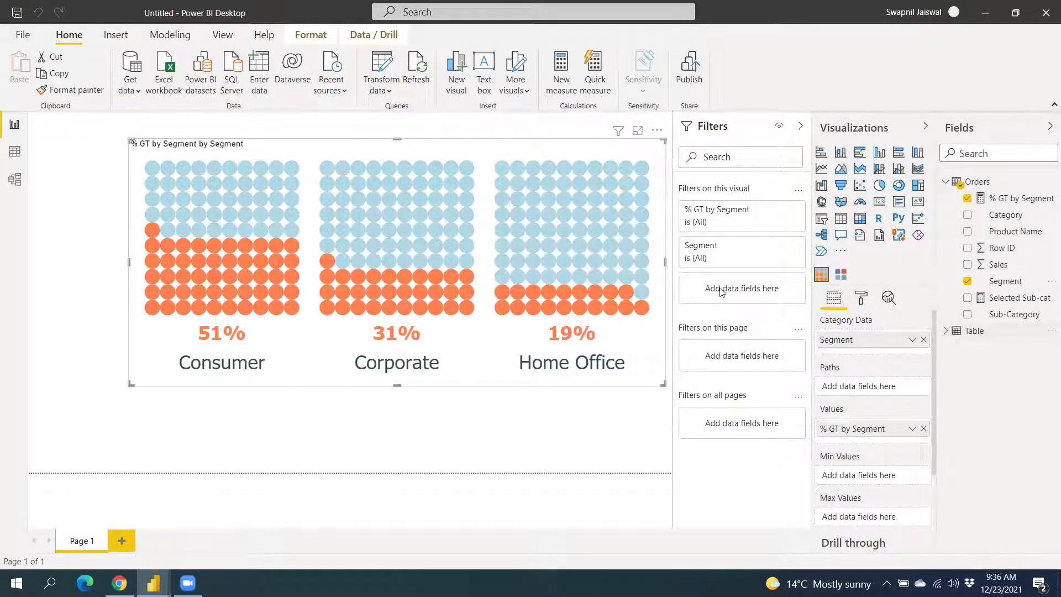
- Assign the SVG Path column as the waffle chart's Paths and shrink the chart slightly from its lower-left corner
click(945, 330)
drag(995, 348, 862, 388)
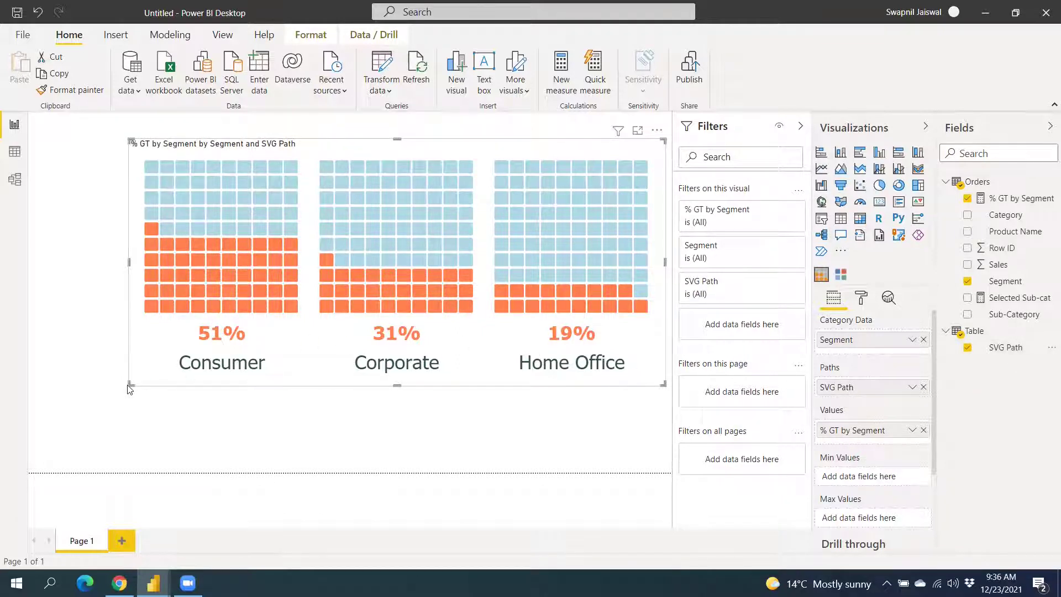
drag(127, 384, 161, 376)
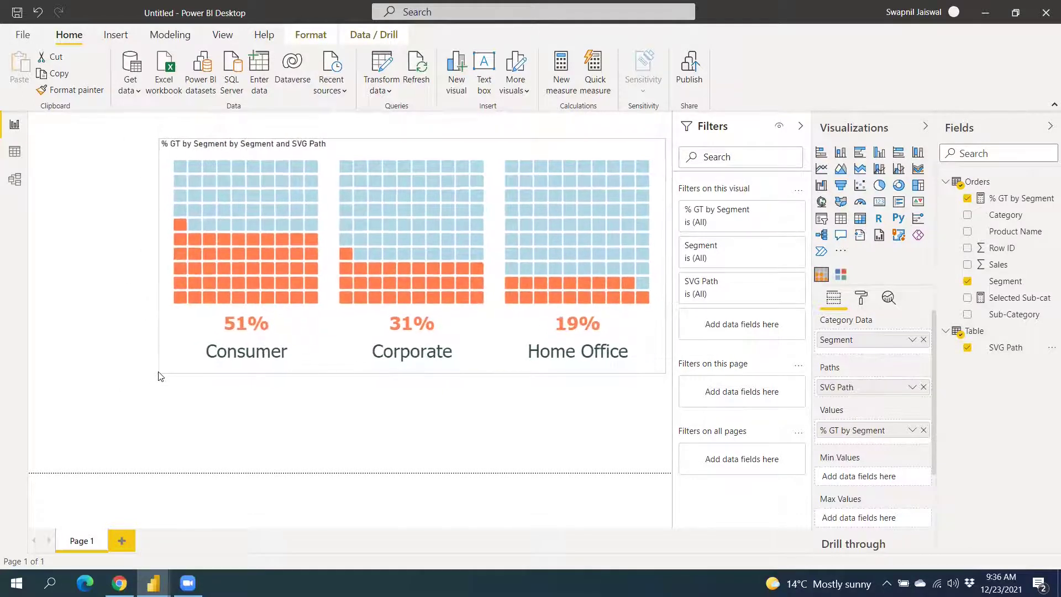
- Turn off the waffle chart's title
click(287, 327)
click(861, 298)
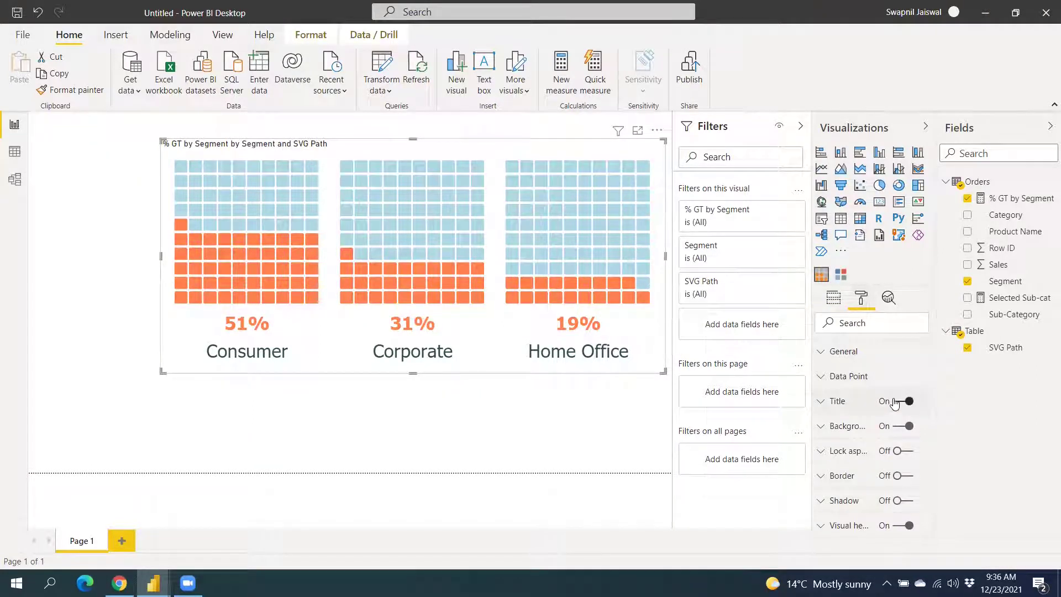
click(895, 402)
- Review the waffle chart's General and Data Point formatting options, including the colours per segment, and return to its field assignments
click(858, 351)
scroll(870, 387, down, 1)
scroll(870, 387, down, 2)
scroll(862, 376, up, 3)
click(858, 352)
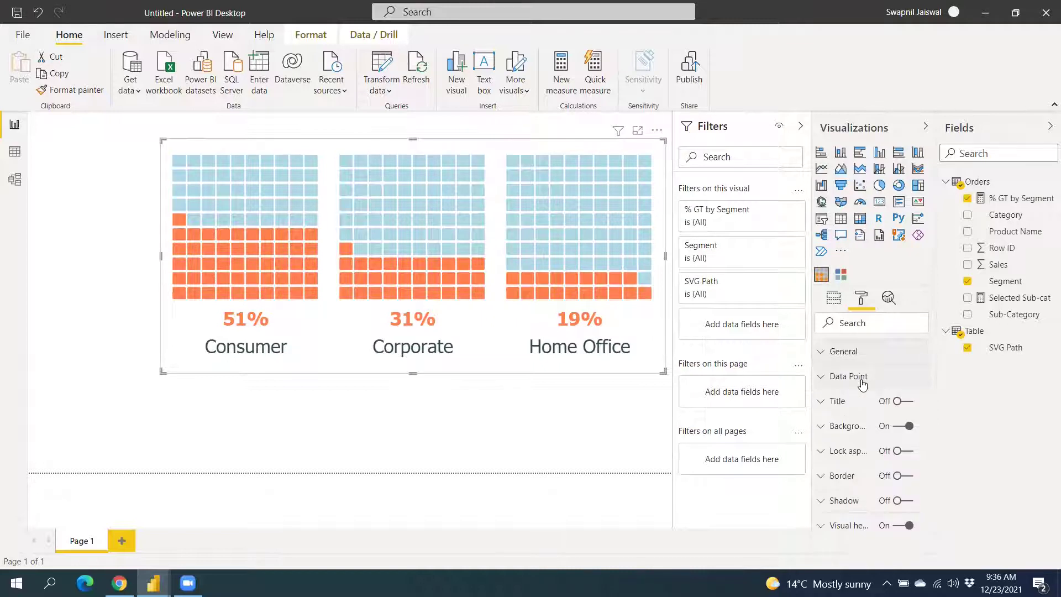
click(862, 377)
scroll(864, 383, down, 1)
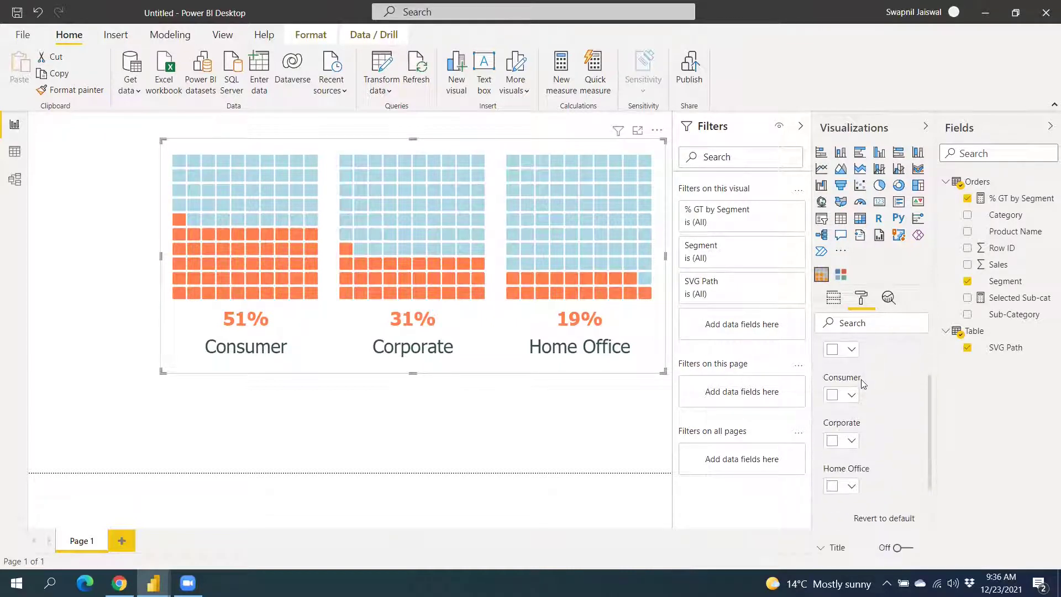
scroll(867, 398, up, 1)
scroll(877, 453, down, 1)
scroll(866, 476, up, 1)
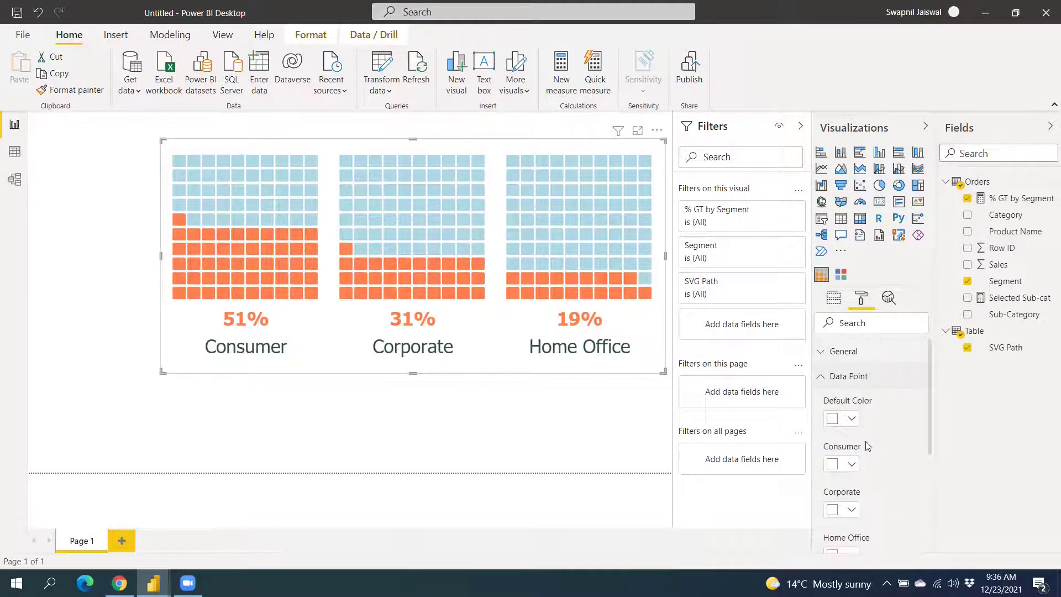
click(866, 384)
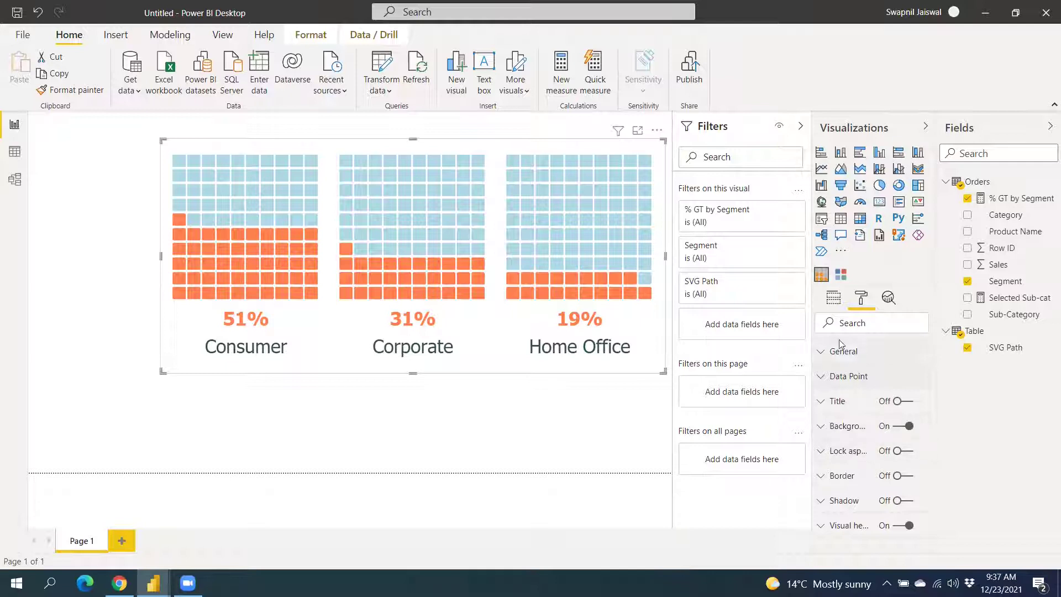
click(833, 298)
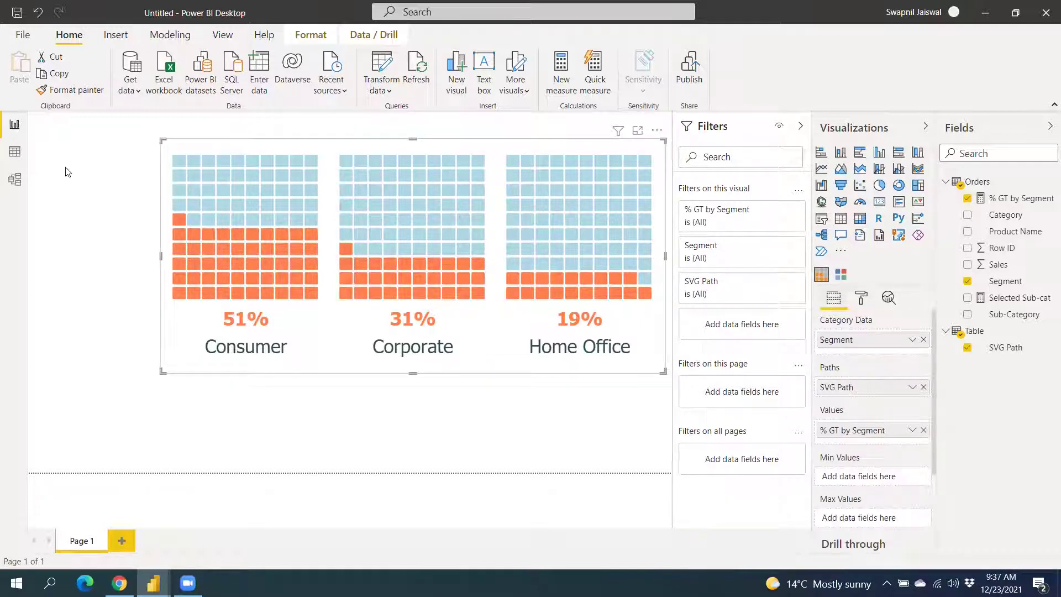
- Add a chiclet slicer beside the waffle chart, placed along the page's left edge and stretched to the full page height
click(134, 221)
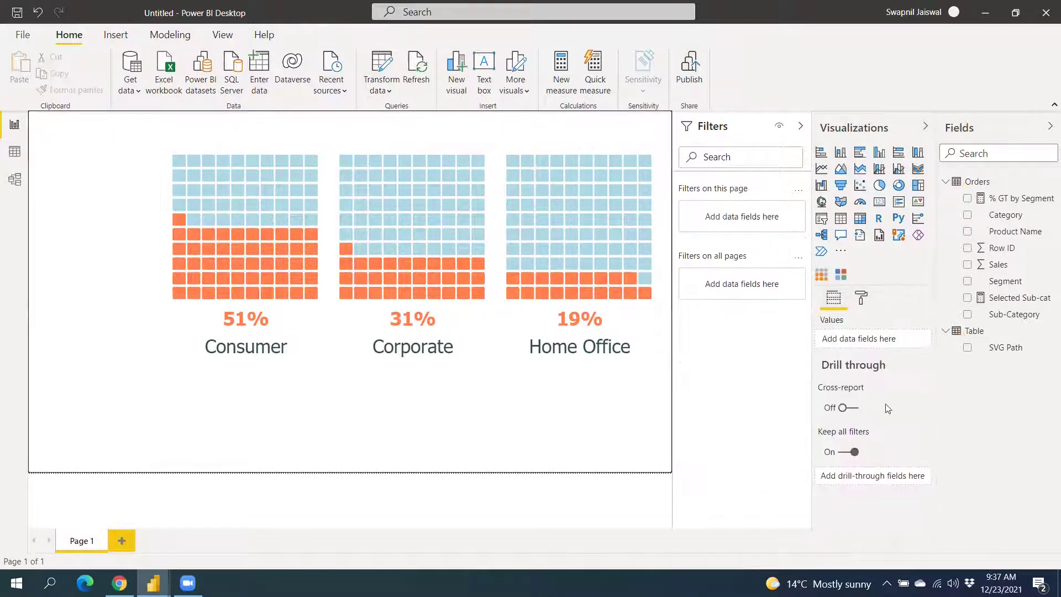
click(840, 274)
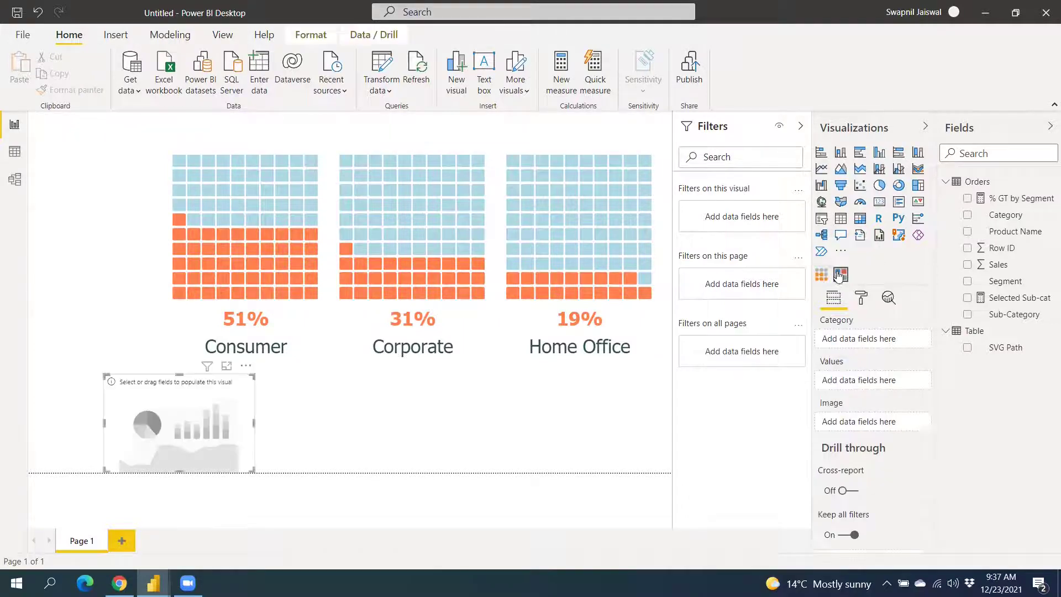
drag(248, 425, 159, 166)
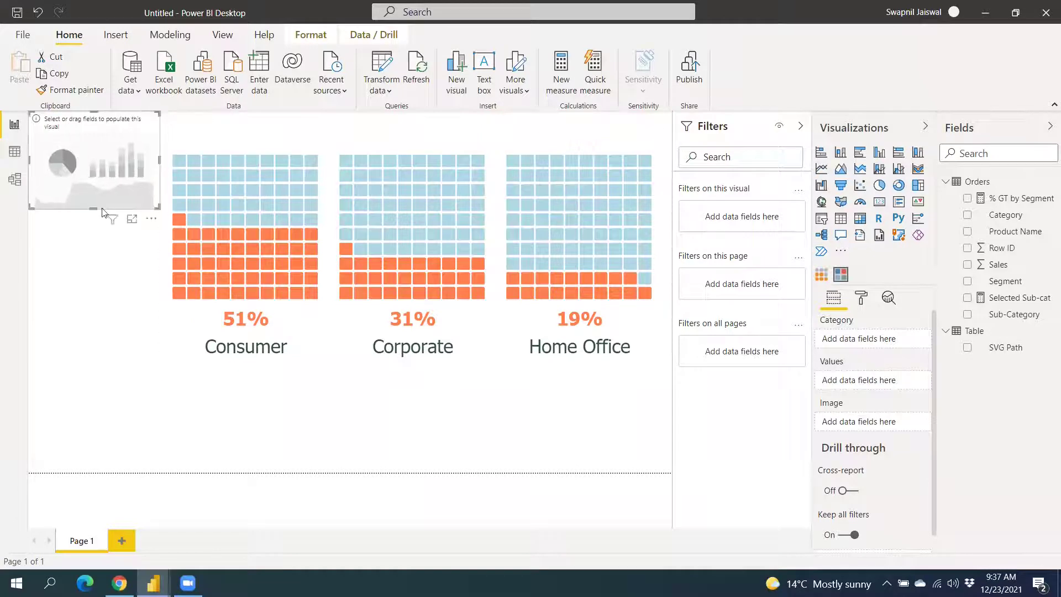
drag(93, 206, 83, 471)
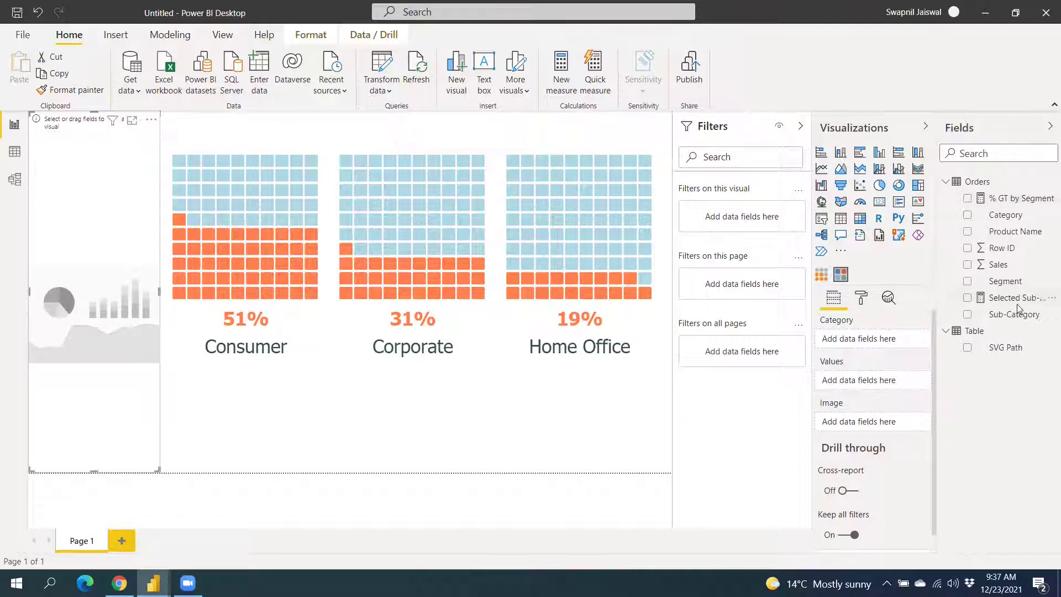
- Assign Sub-Category as the chiclet slicer's category and lay its chiclets out in 1 column
drag(1018, 314, 876, 339)
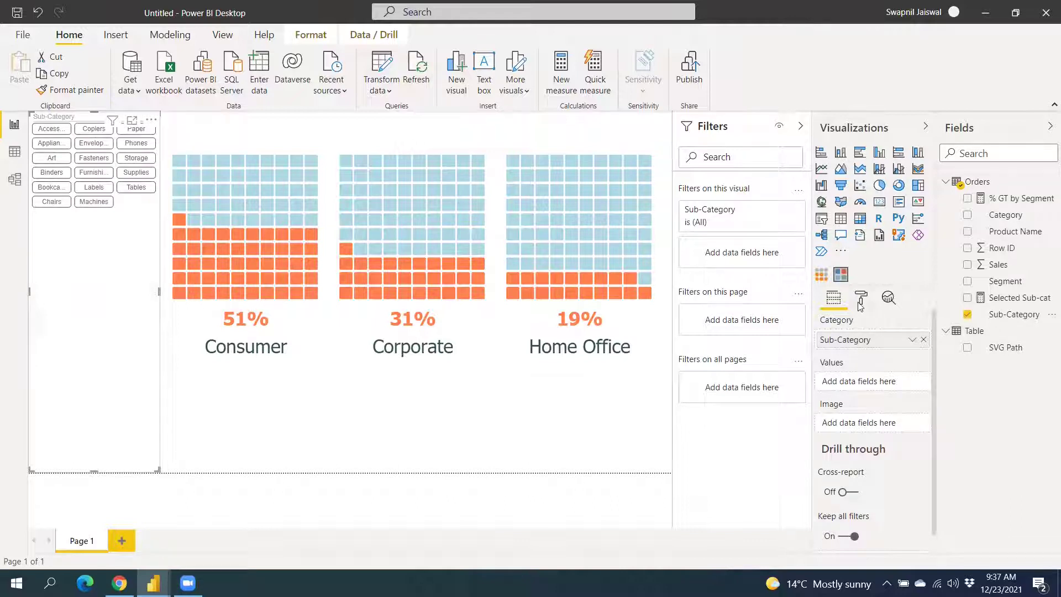
click(861, 302)
click(860, 354)
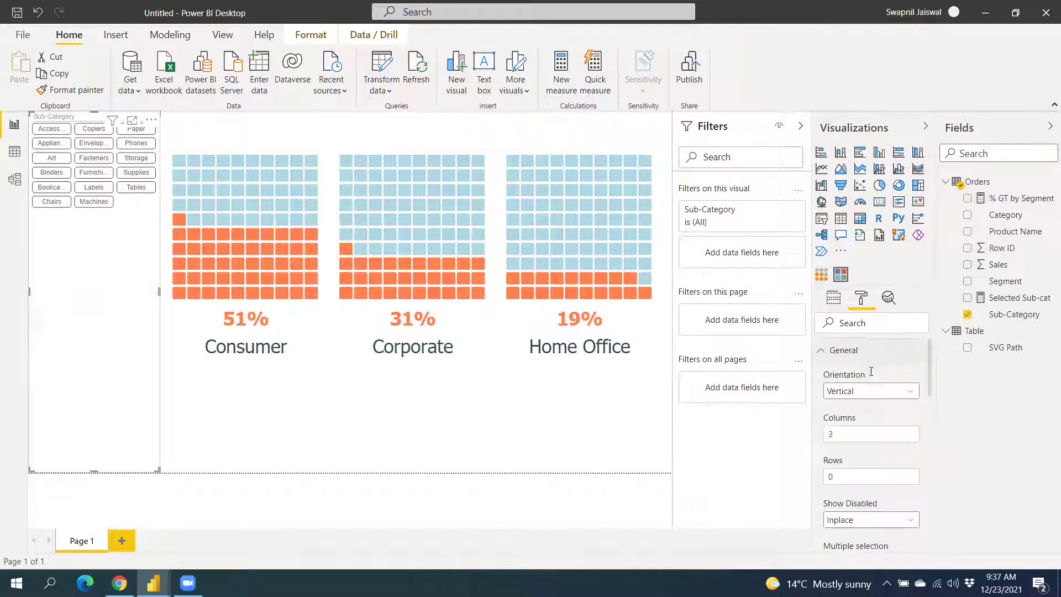
scroll(870, 372, down, 1)
double_click(870, 365)
text(1)
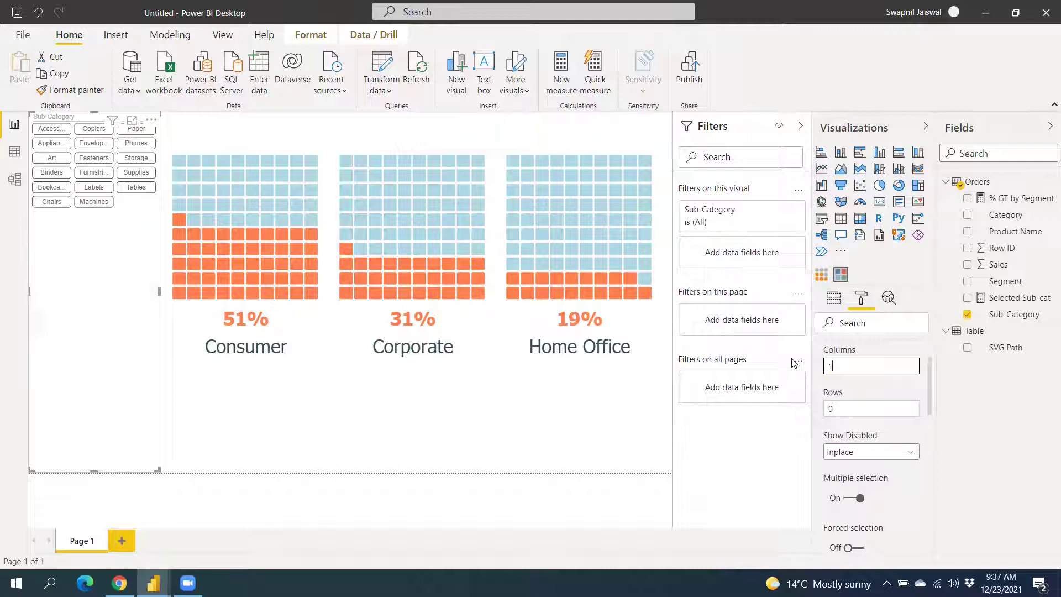
scroll(856, 395, up, 1)
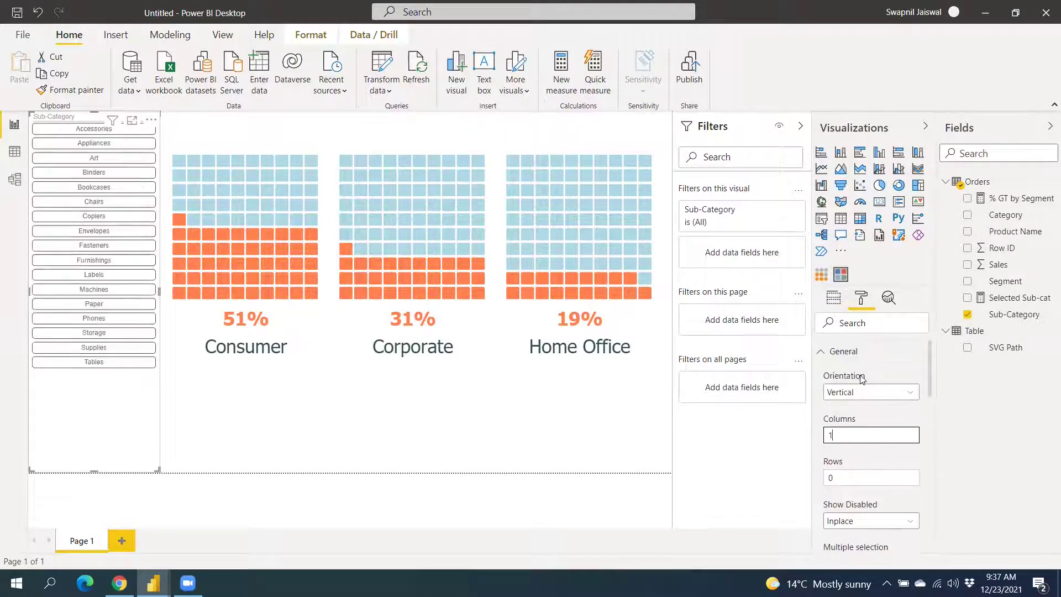
key(BackSpace)
text(3)
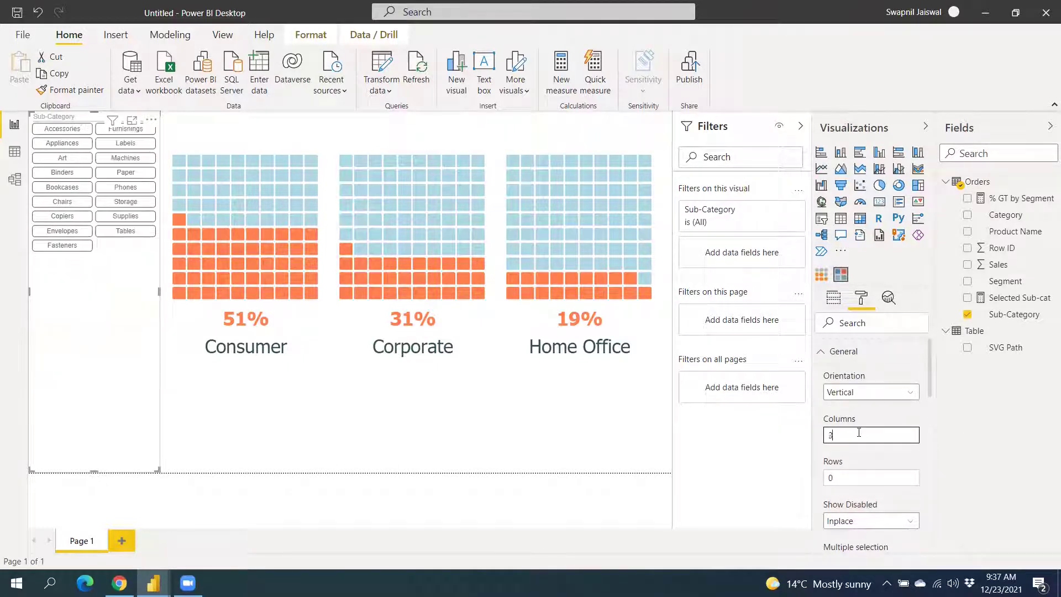
key(BackSpace)
text(1)
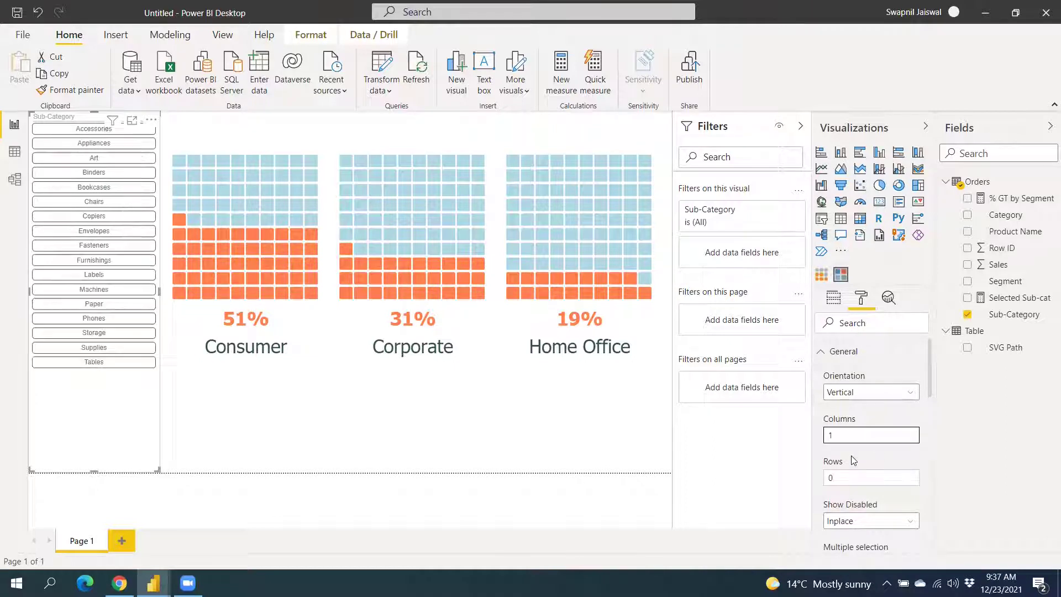
- Review the chiclet slicer's remaining General formatting options, including the Show Disabled choices
scroll(850, 455, down, 3)
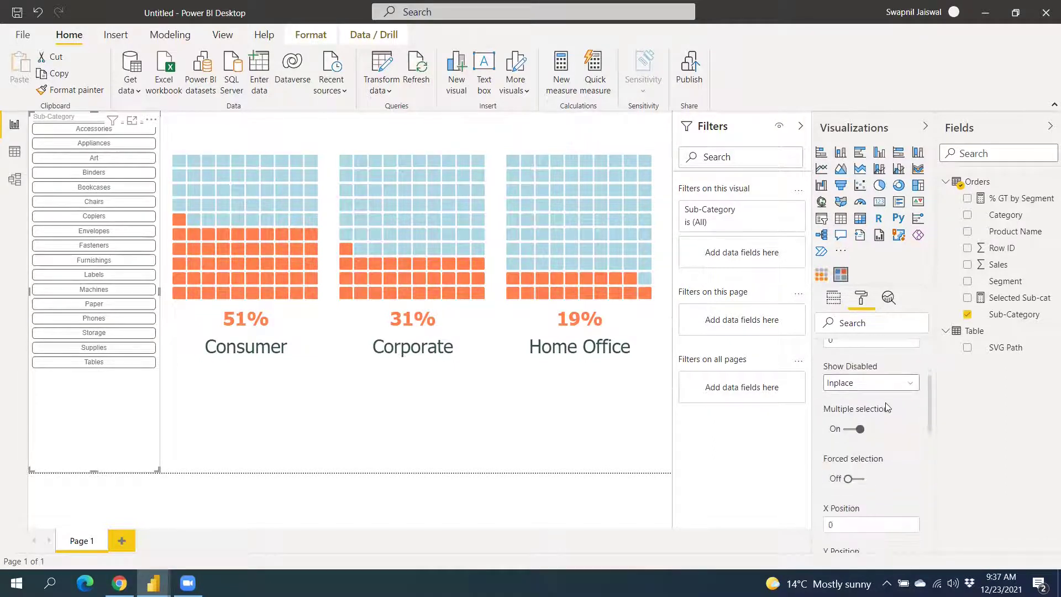
scroll(884, 431, down, 4)
scroll(877, 448, down, 3)
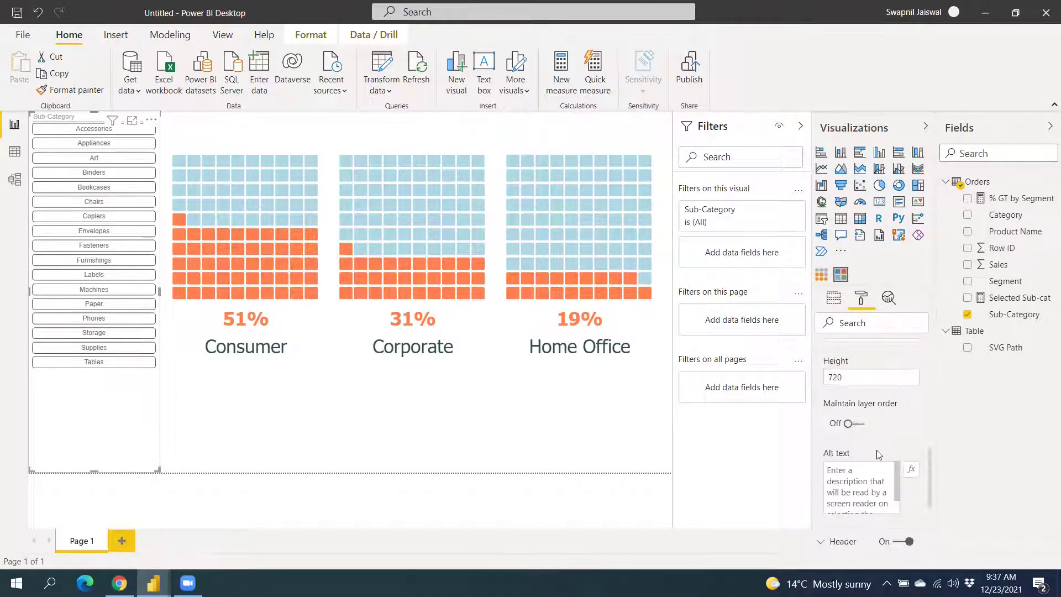
scroll(876, 449, up, 4)
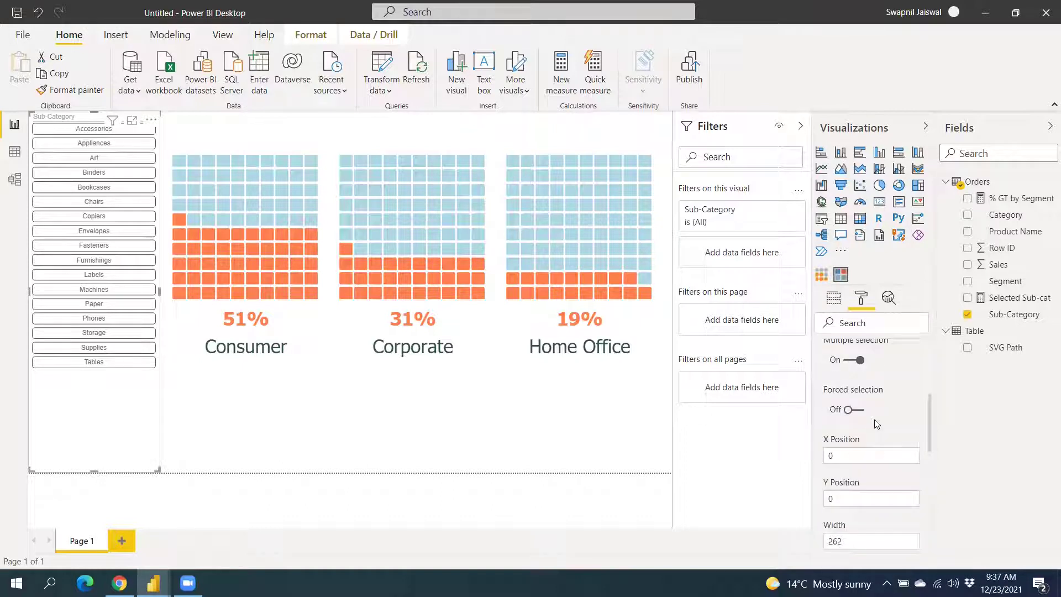
scroll(882, 389, up, 1)
click(882, 385)
click(882, 385)
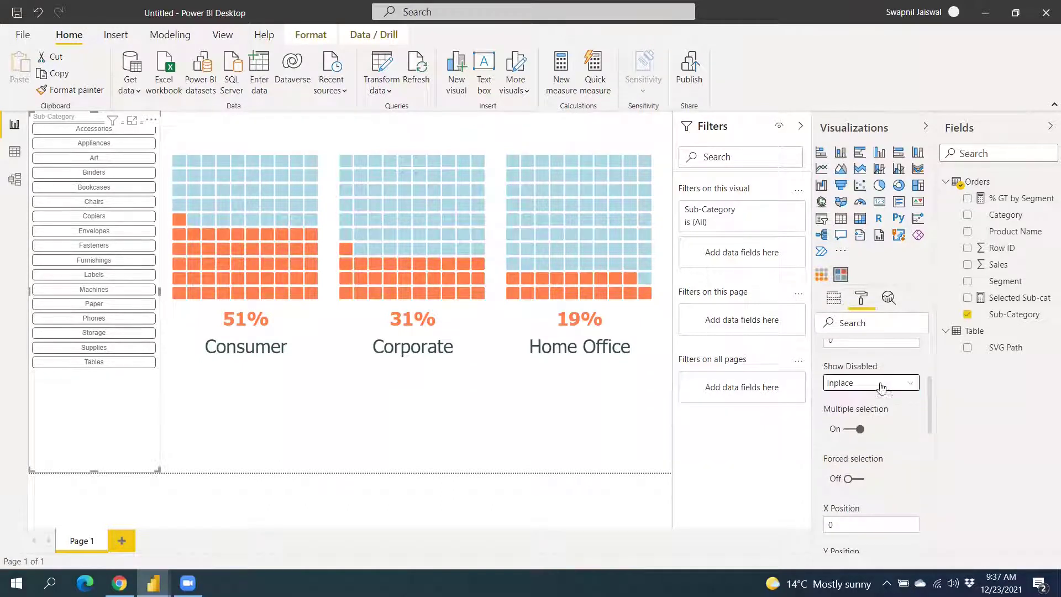
scroll(883, 387, up, 3)
click(845, 356)
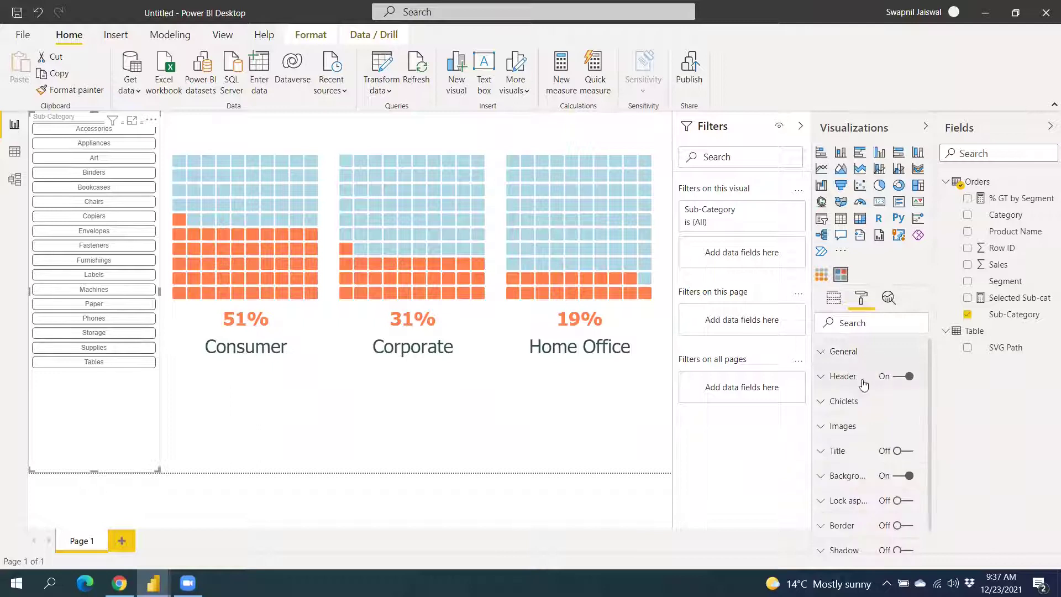
- Set the text size of the slicer's chiclets to 14 pt
click(871, 402)
scroll(867, 406, down, 2)
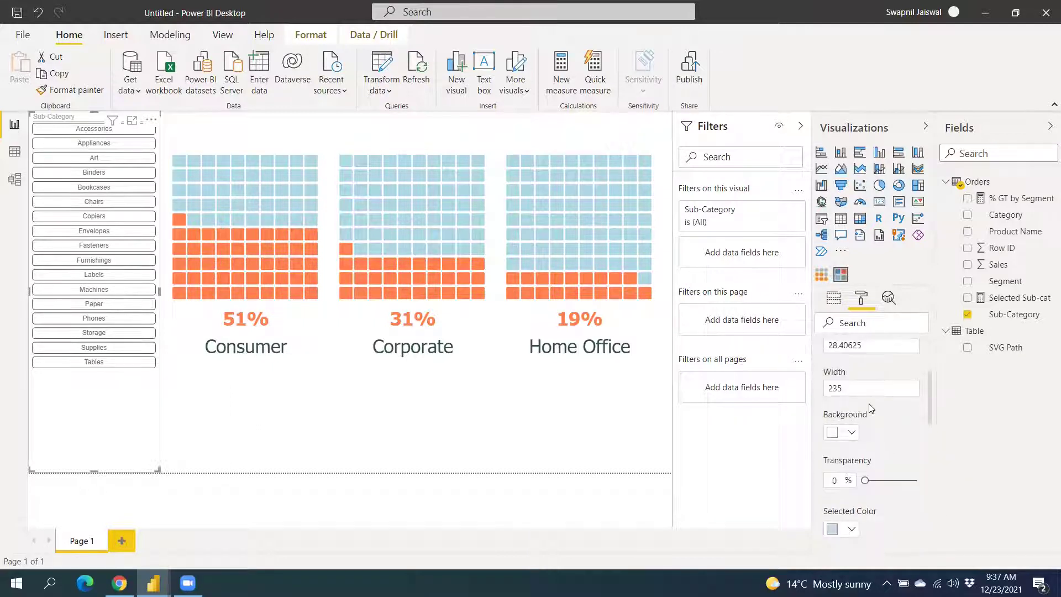
scroll(864, 406, up, 2)
click(860, 369)
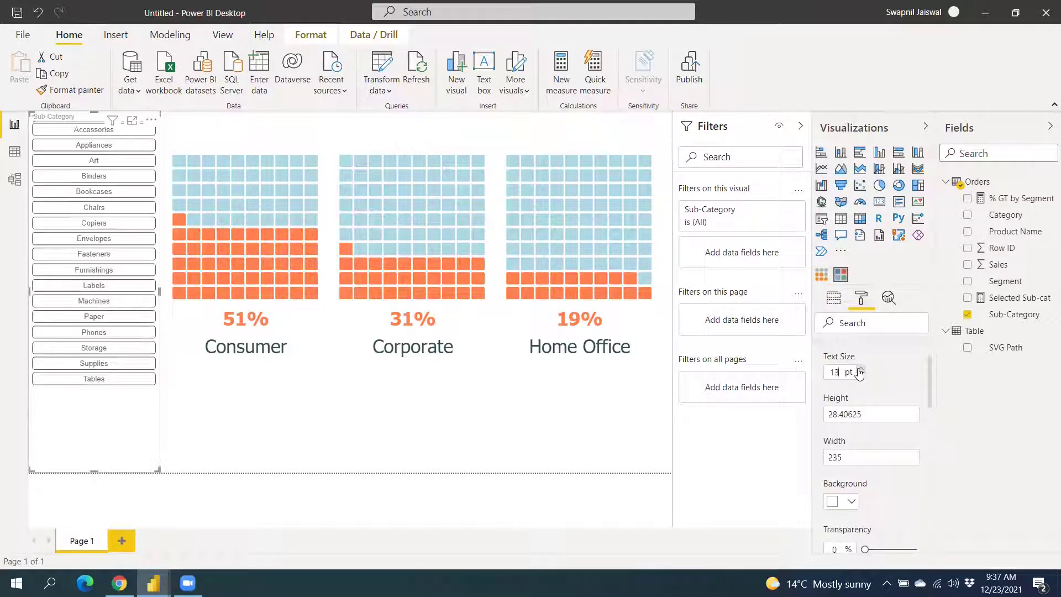
click(859, 369)
click(858, 369)
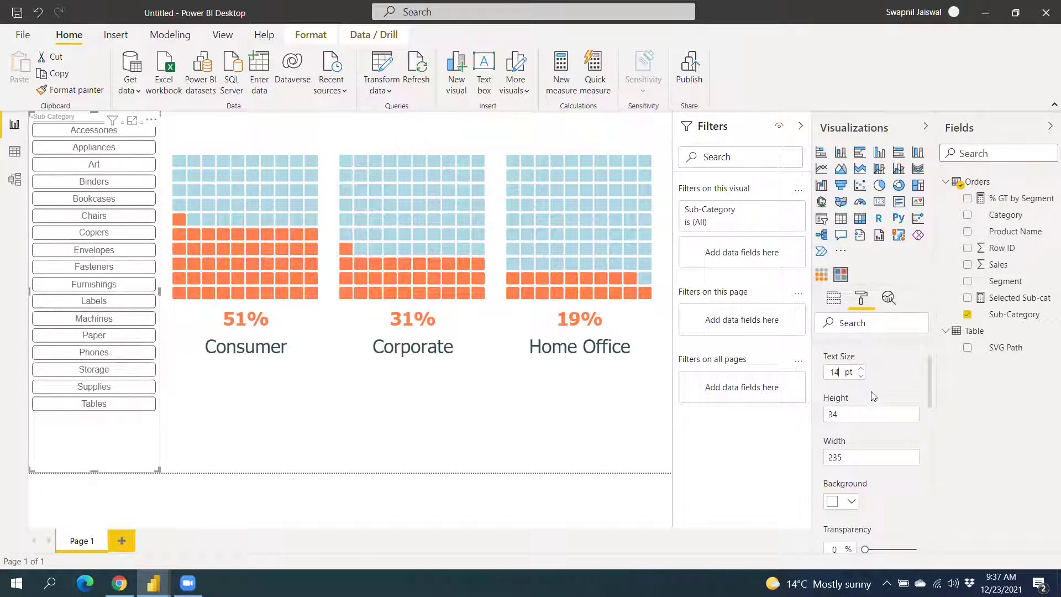
- Change the outline style of the slicer's chiclets to Square
scroll(872, 398, down, 5)
scroll(873, 401, down, 3)
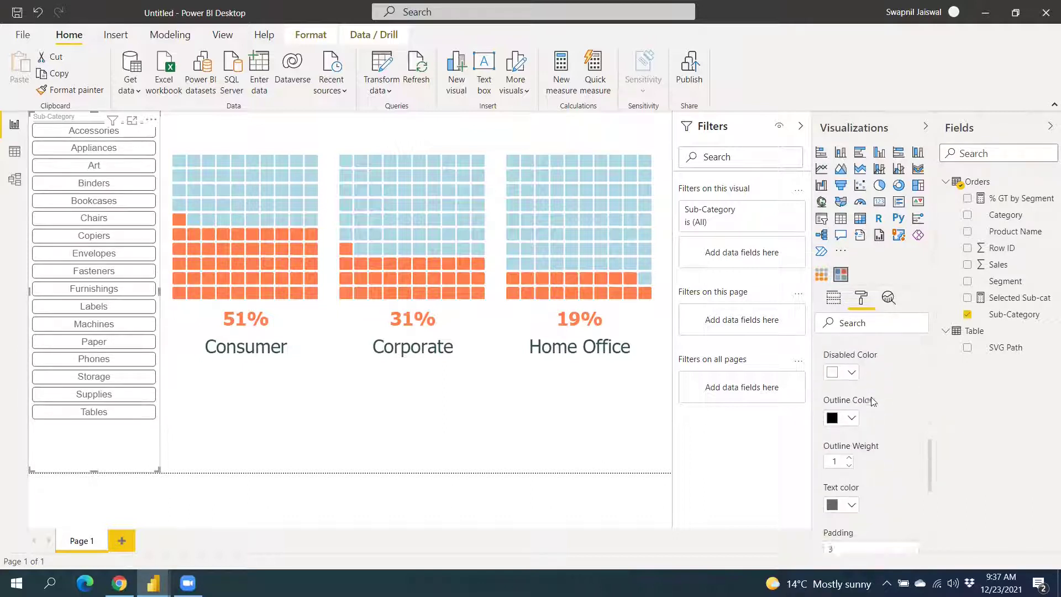
click(872, 474)
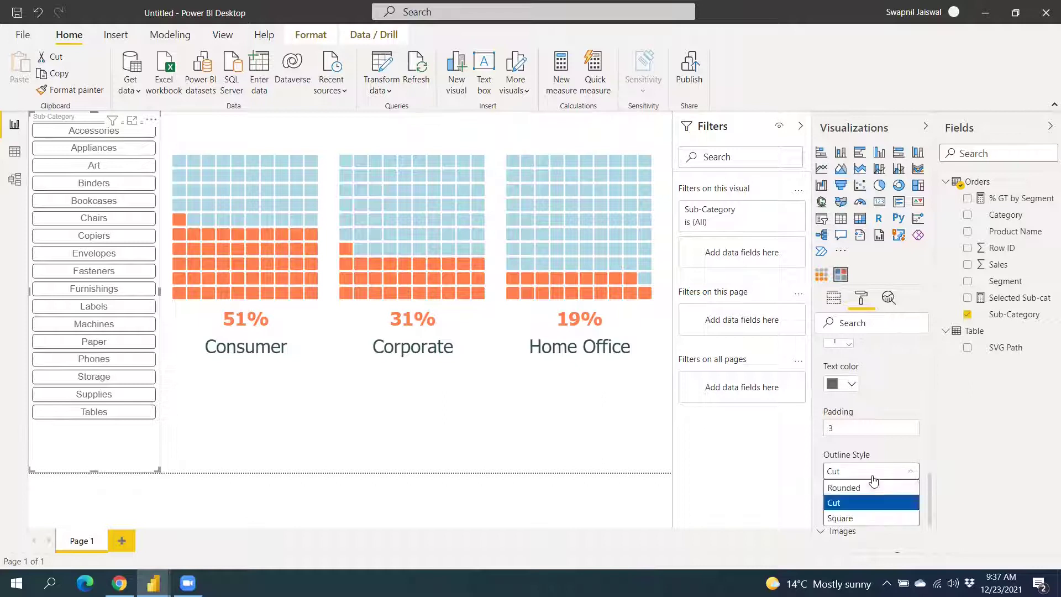
click(865, 514)
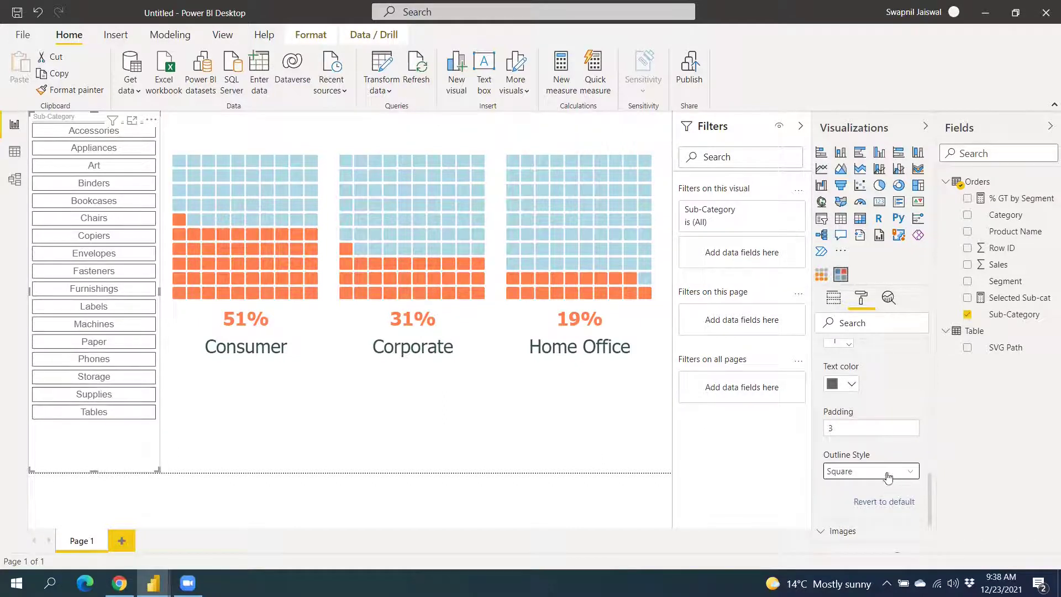
scroll(865, 413, up, 8)
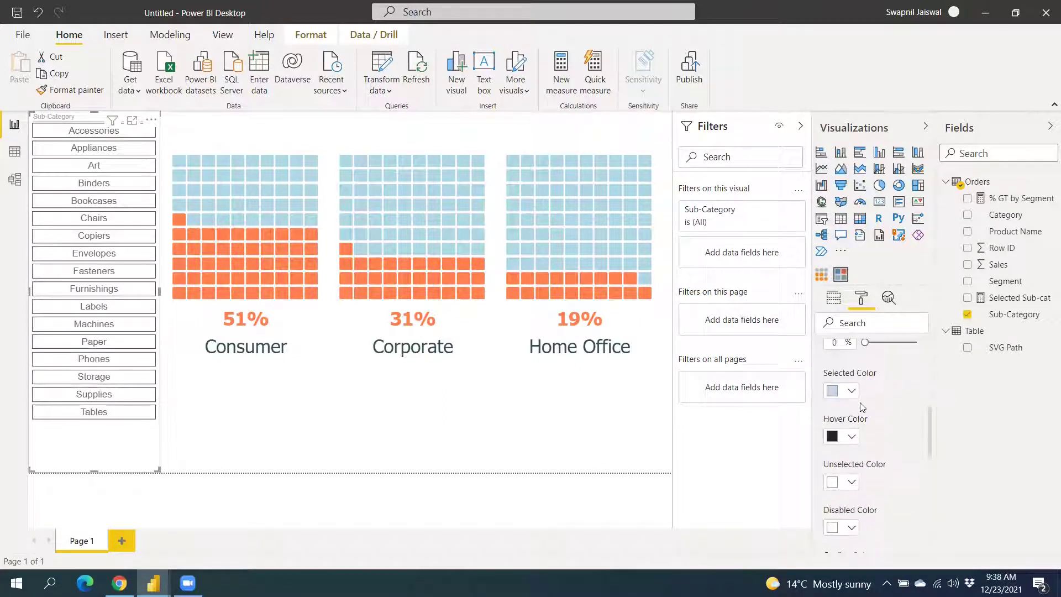
scroll(851, 390, up, 5)
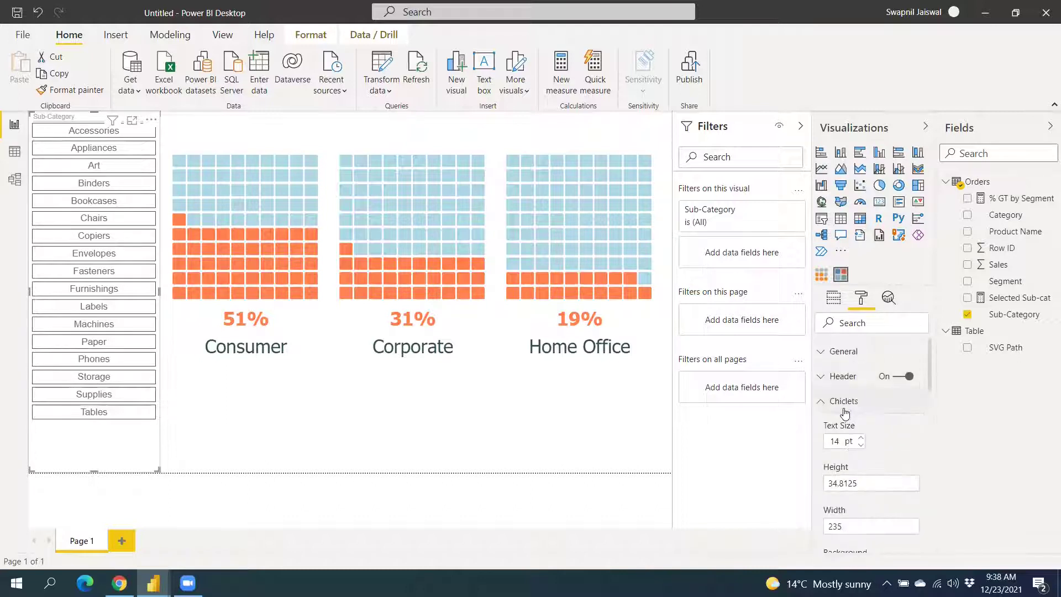
click(844, 409)
- Set the text size of the slicer's header to 15 pt
click(843, 381)
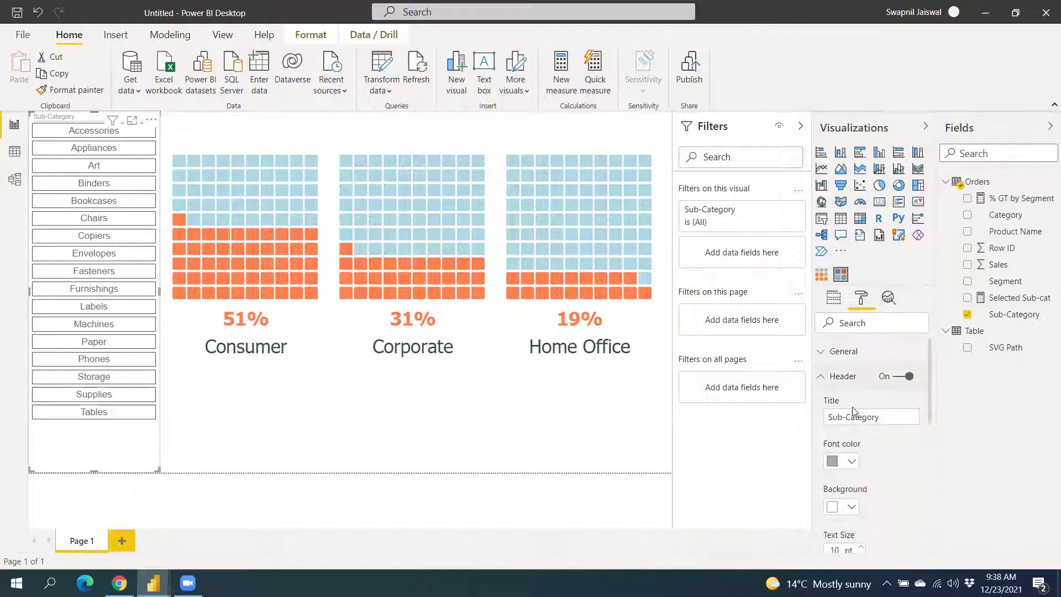
scroll(867, 444, down, 3)
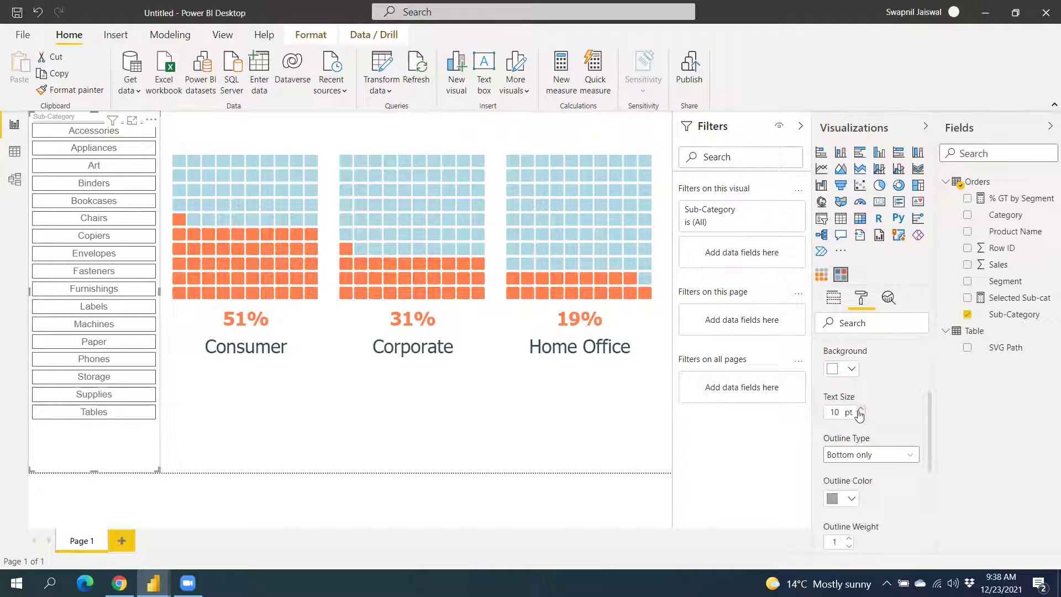
click(860, 410)
click(860, 410)
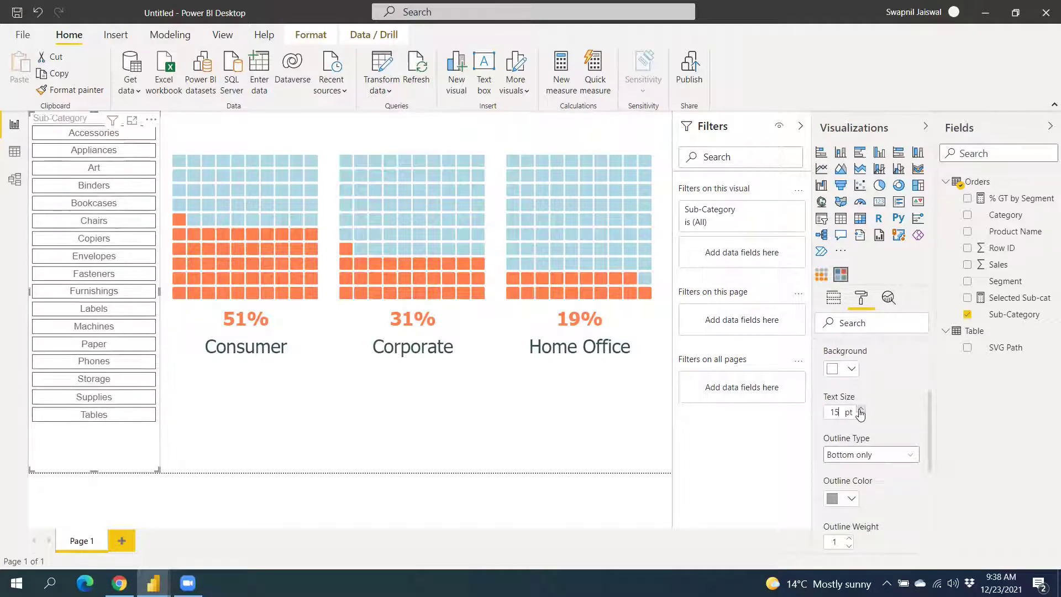
scroll(879, 409, up, 3)
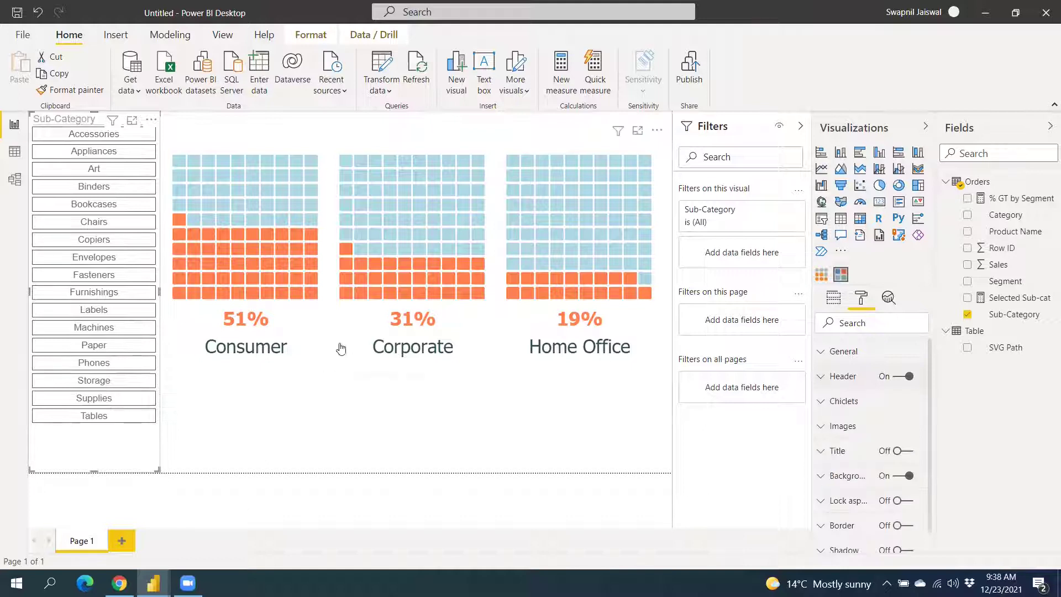
- Test the slicer by filtering the waffle chart to Fasteners and clearing that selection
click(106, 279)
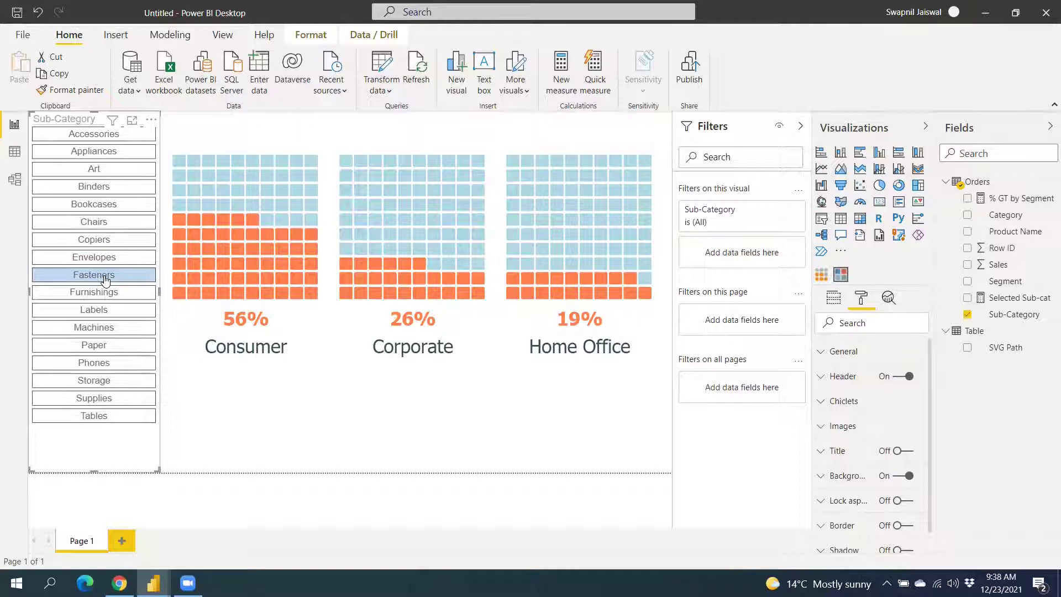
click(107, 279)
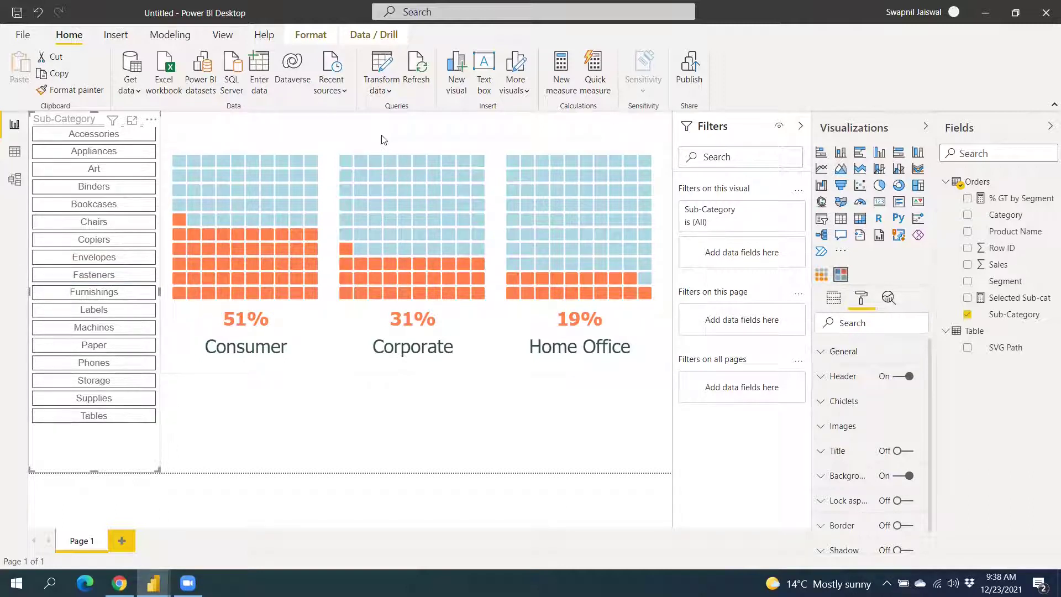
- Move the waffle chart up slightly and add a smart narrative visual filling the space beneath it
click(327, 140)
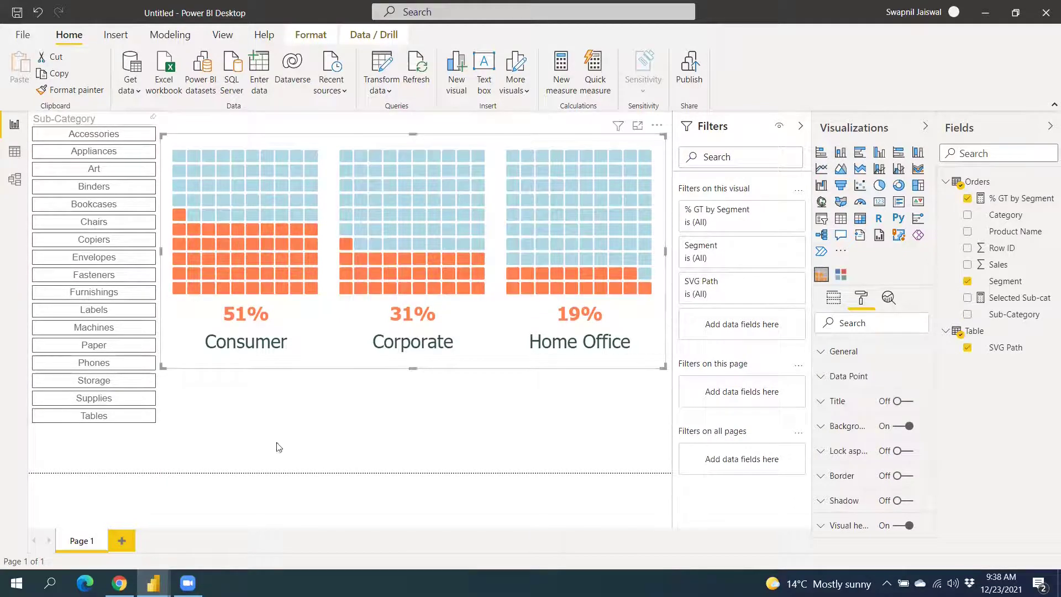
click(221, 410)
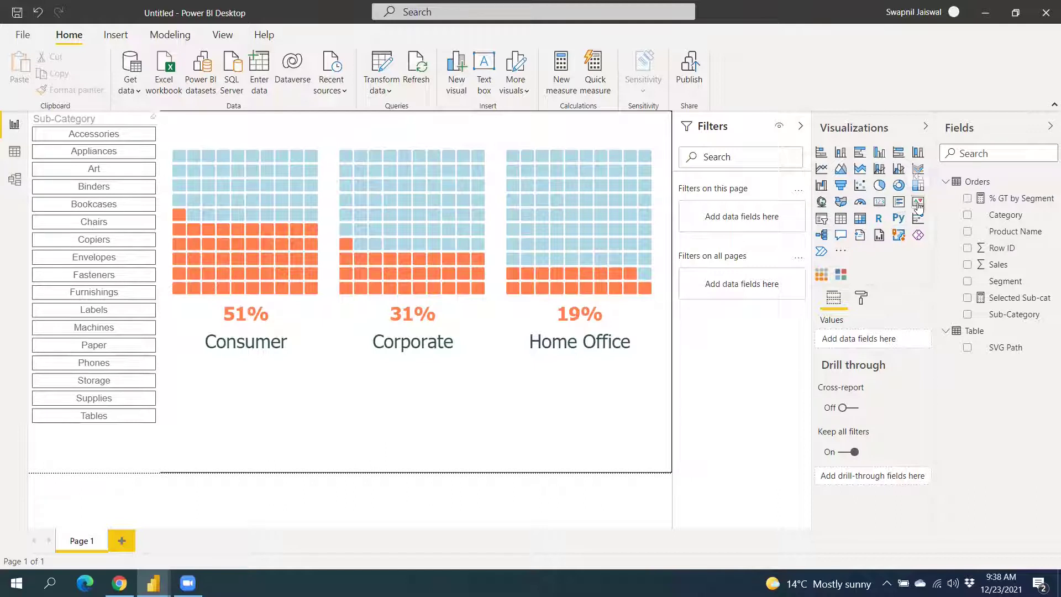
click(864, 238)
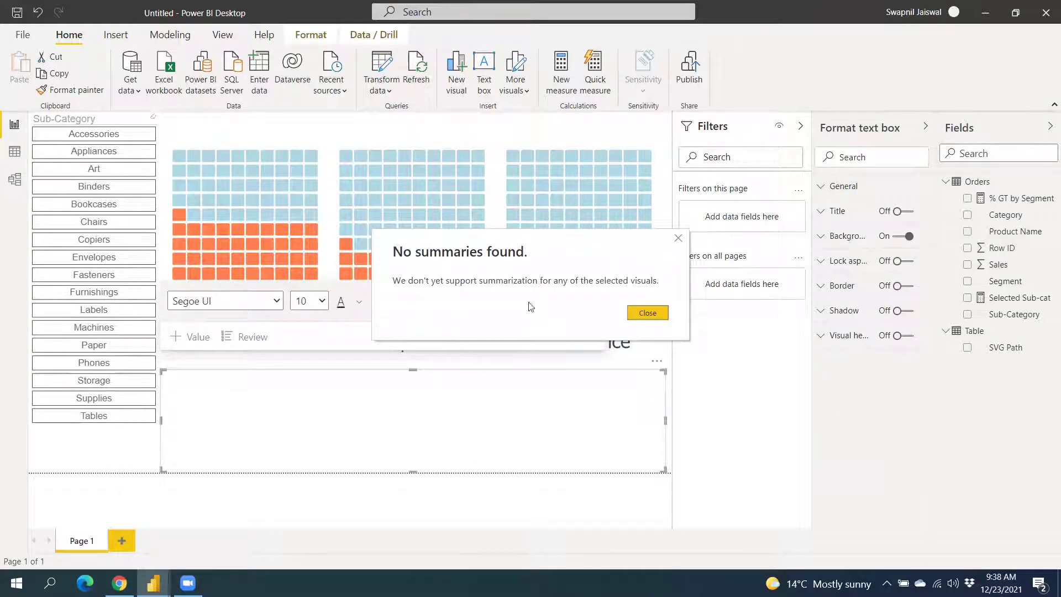
click(648, 312)
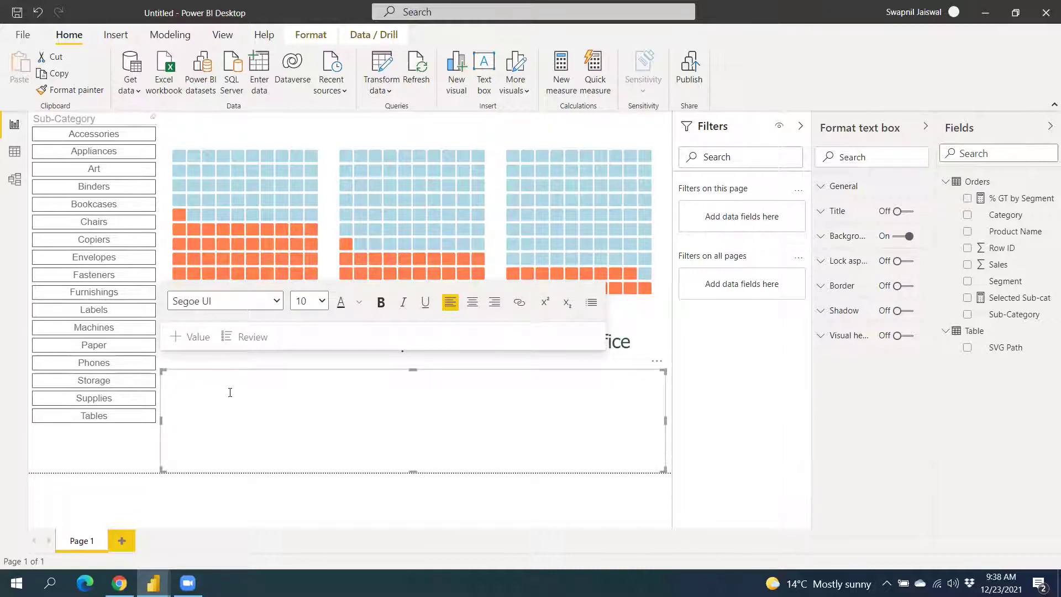
- Copy the whole summary paragraph from Page 2 of the kkss1 report into the empty narrative box of the untitled report
key(alt+Tab)
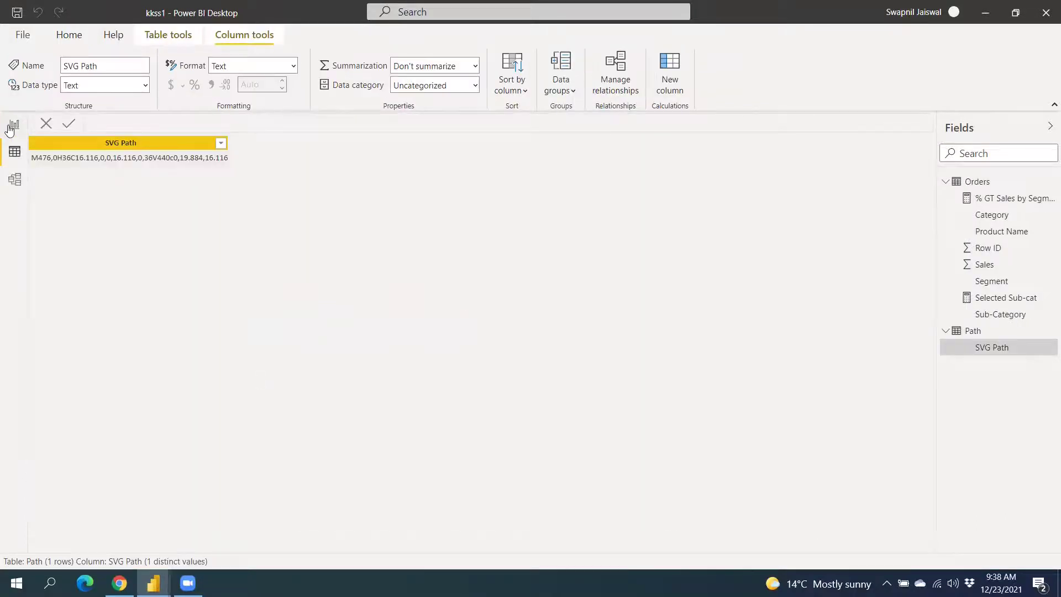
click(9, 128)
drag(447, 457, 193, 381)
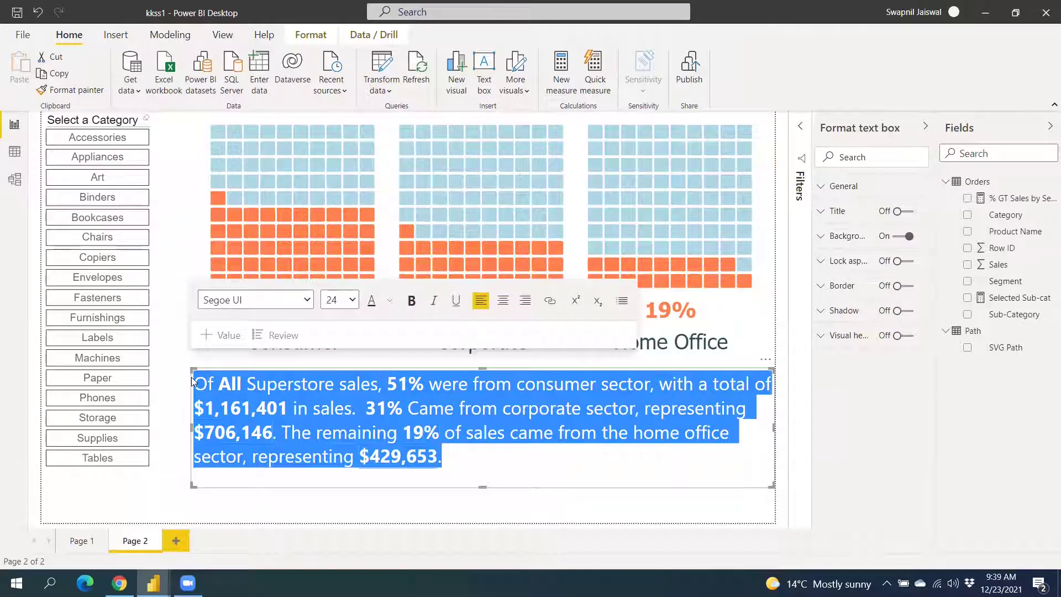
key(ctrl+c)
key(alt+Tab)
key(ctrl+v)
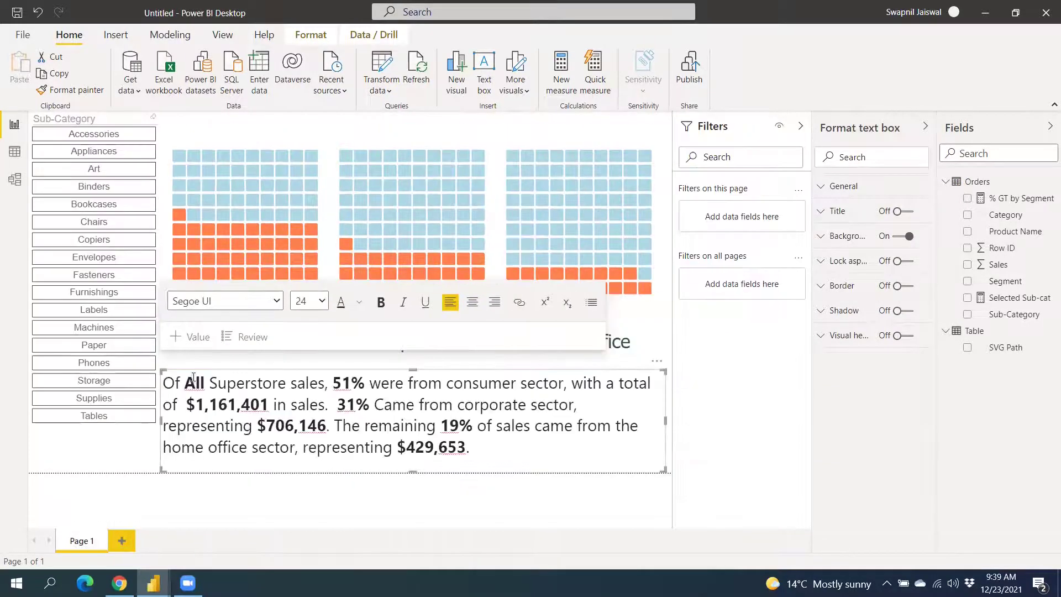
- Replace the static word All in the narrative with a dynamic value calculated from selected sub-cat and named Select value
click(205, 385)
key(BackSpace)
key(BackSpace)
key(BackSpace)
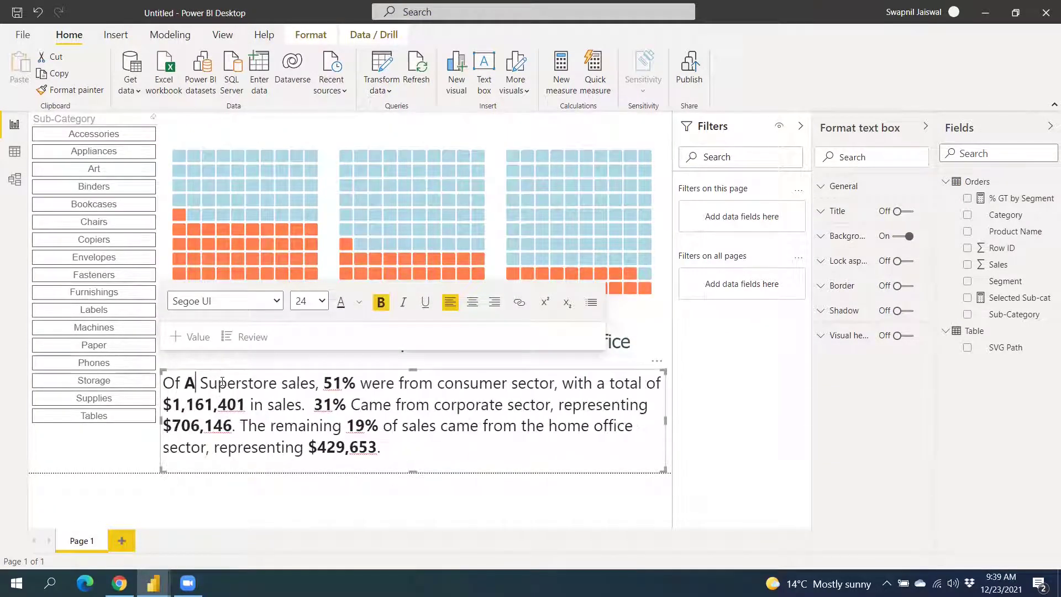
click(203, 331)
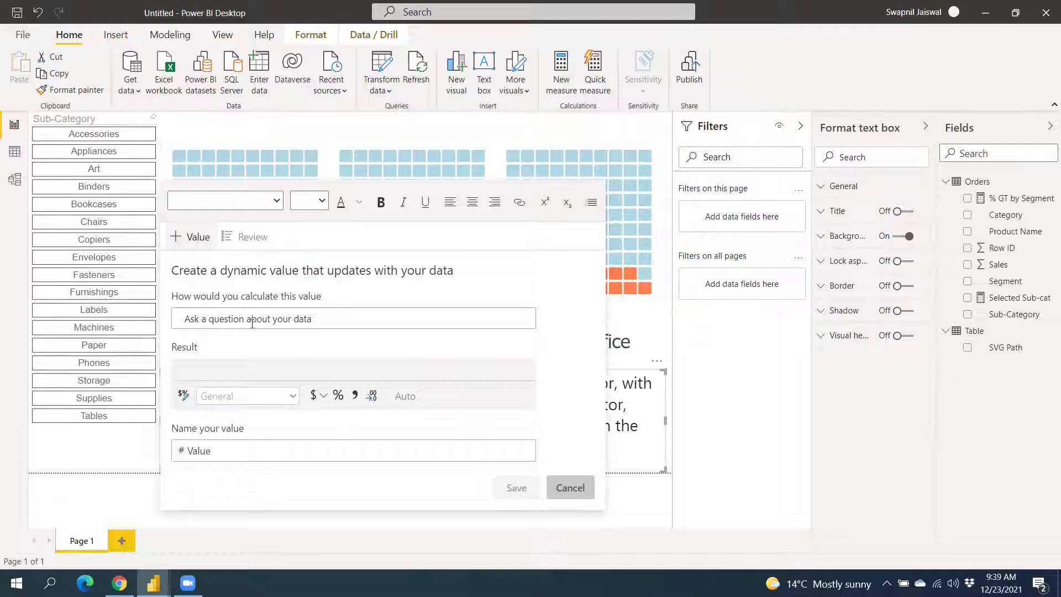
click(251, 320)
text(se)
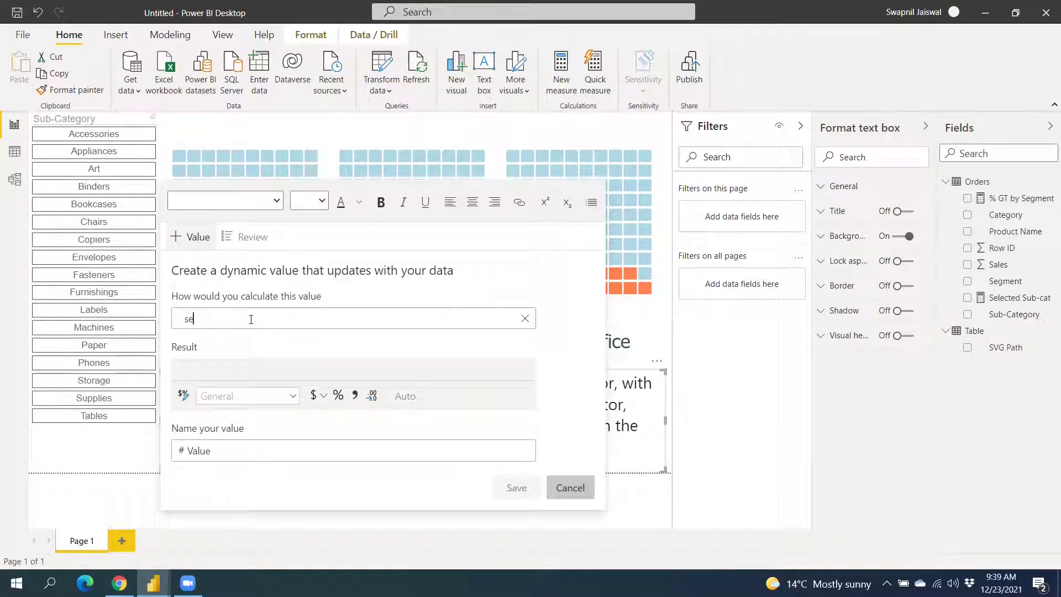
text(lec)
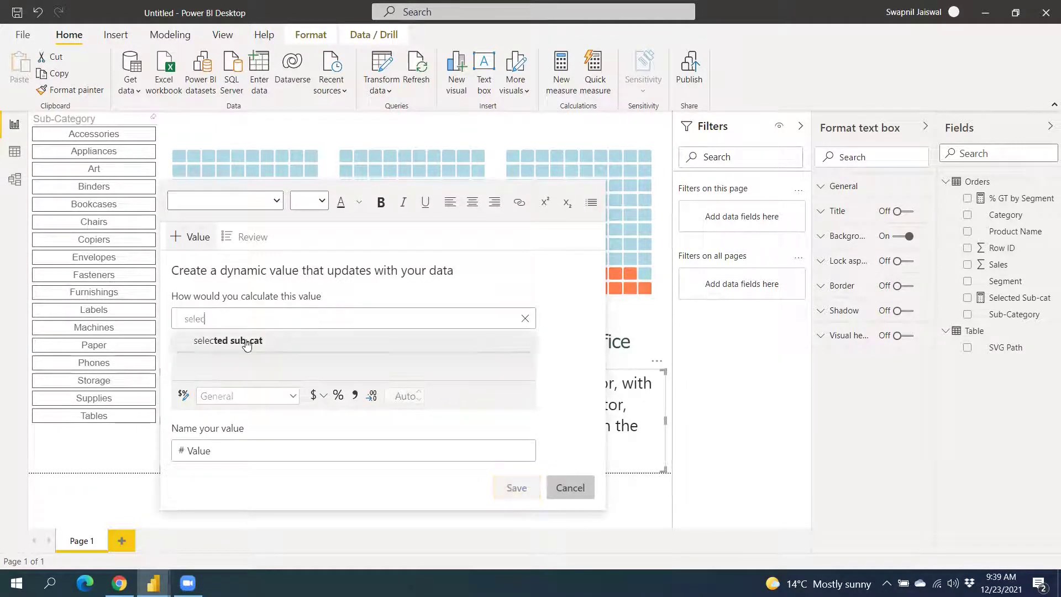
click(247, 341)
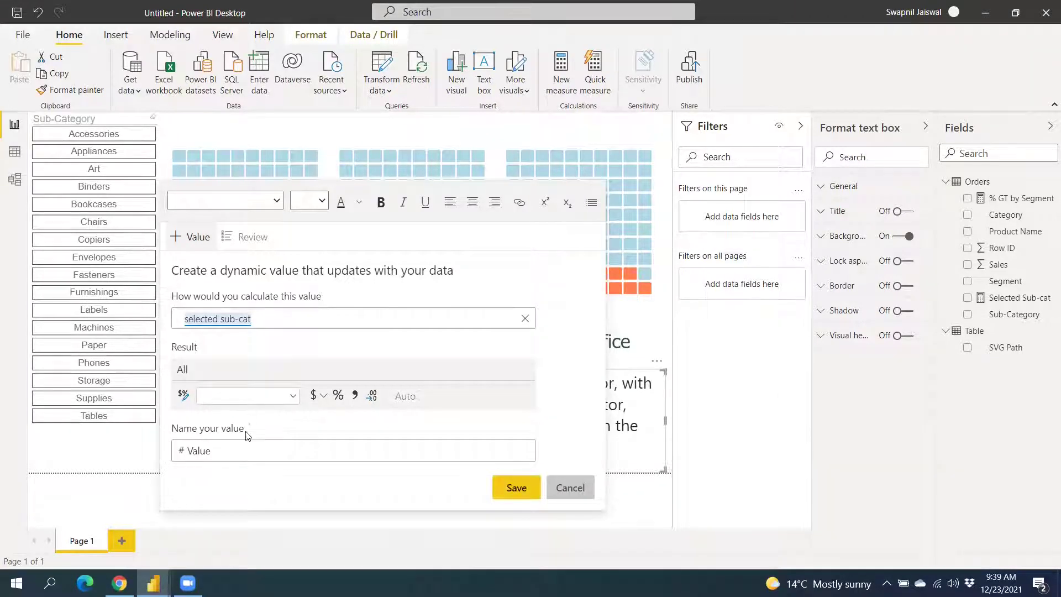
drag(233, 449, 179, 456)
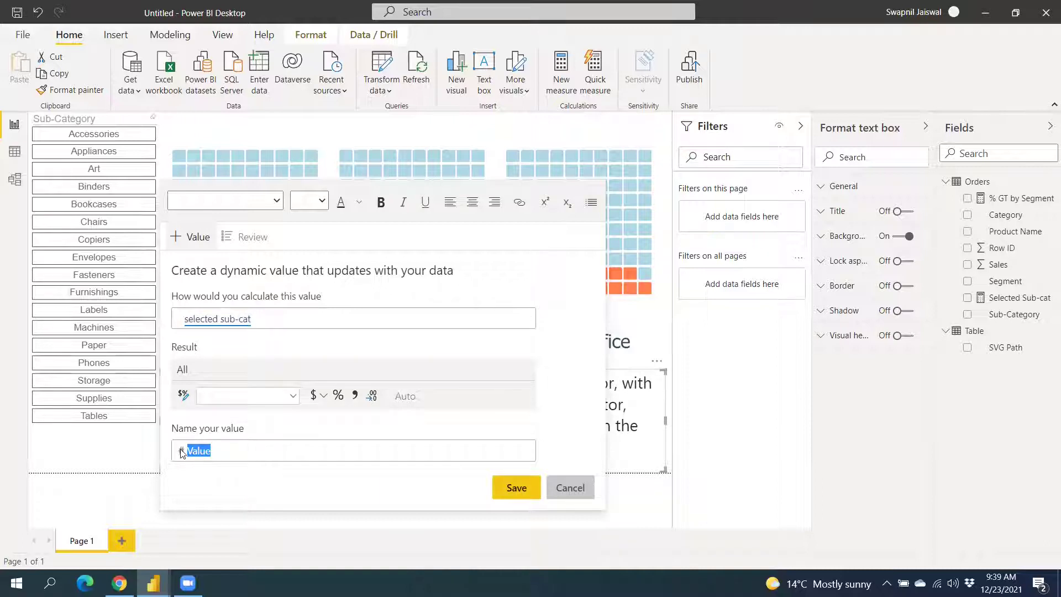
text(Select v)
click(516, 487)
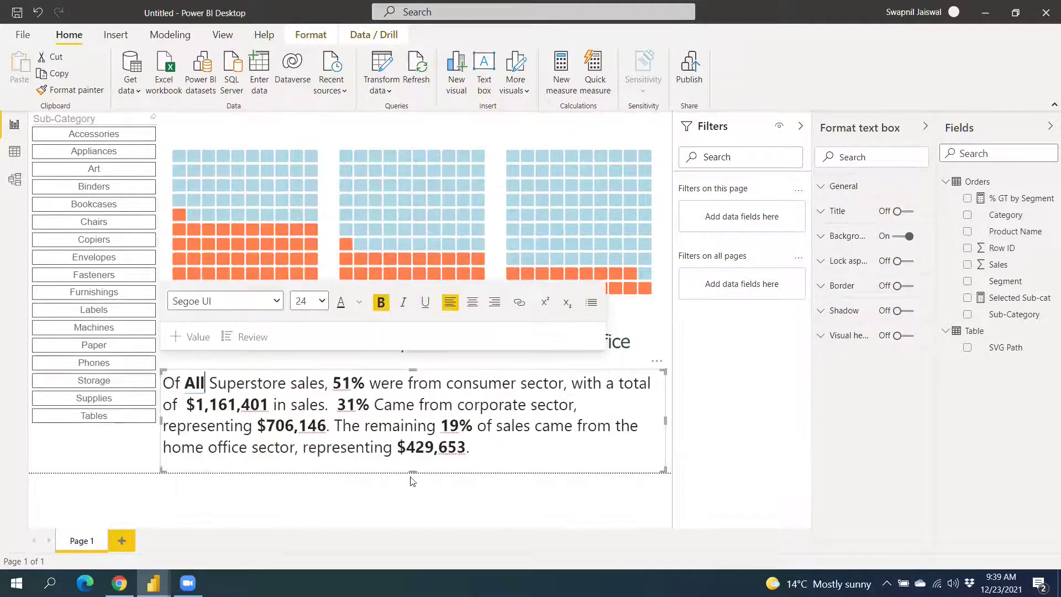
- Test the dynamic sub-category text by filtering the page to Copiers and clearing that selection
click(80, 244)
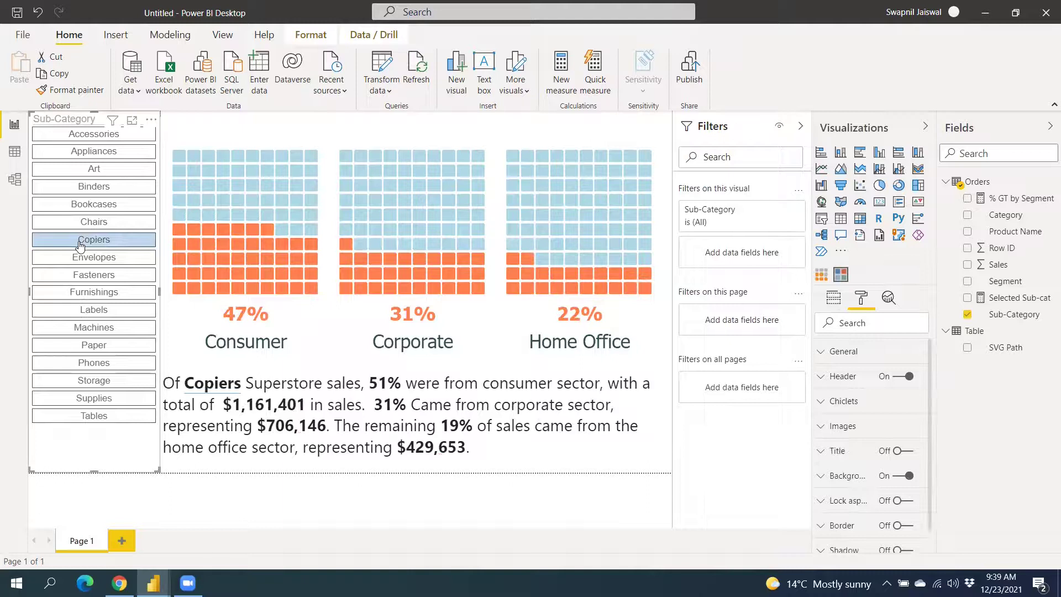
click(80, 244)
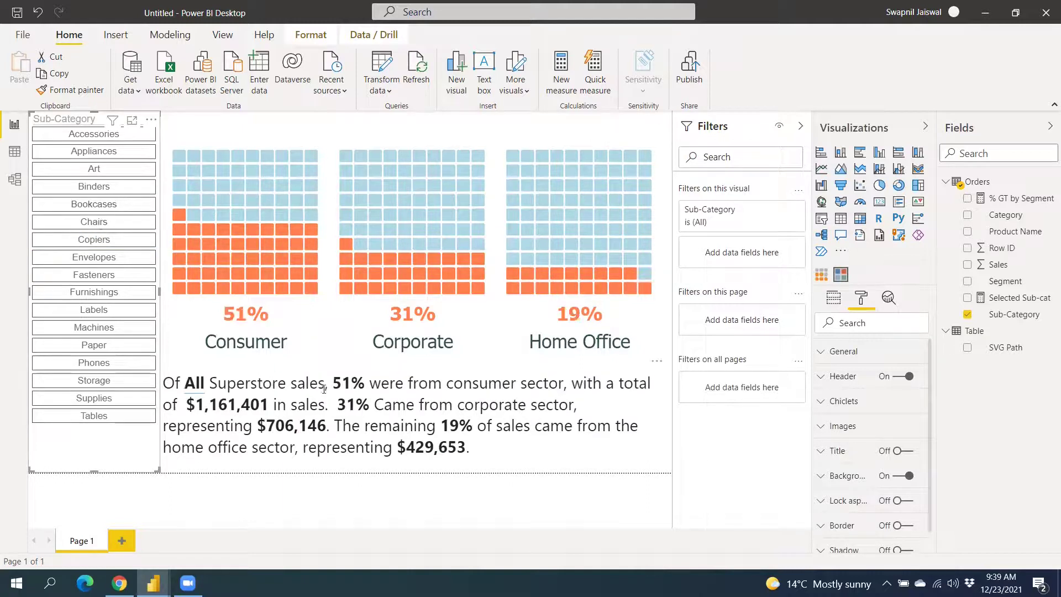
- Delete the static number 51 in front of the consumer sector's percent sign in the narrative
mouse_move(333, 382)
mouse_down()
mouse_move(364, 383)
mouse_move(335, 381)
mouse_up()
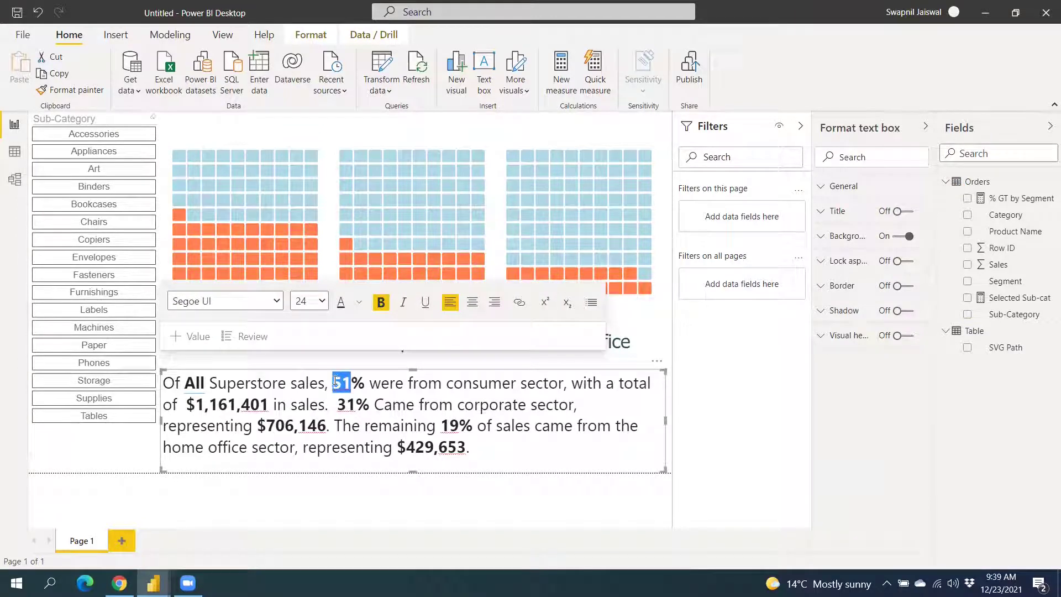
key(Delete)
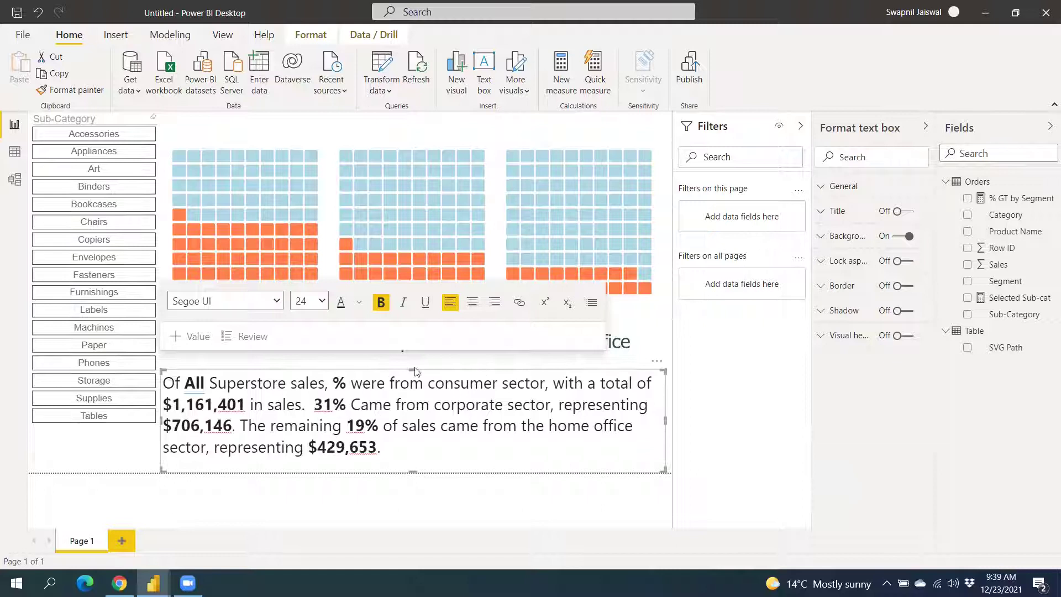
click(196, 346)
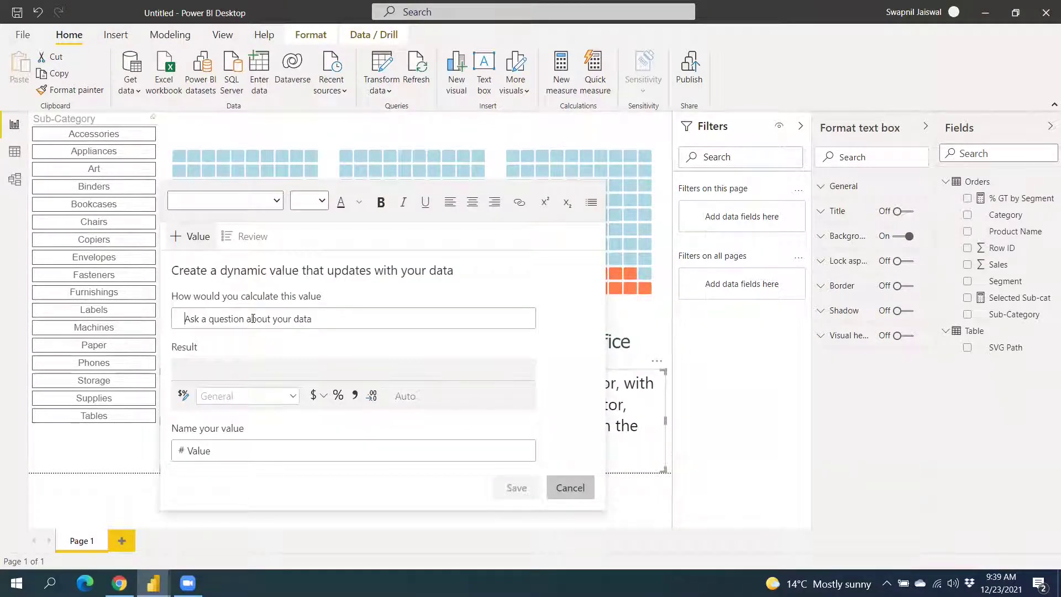
click(253, 319)
text(%)
click(255, 341)
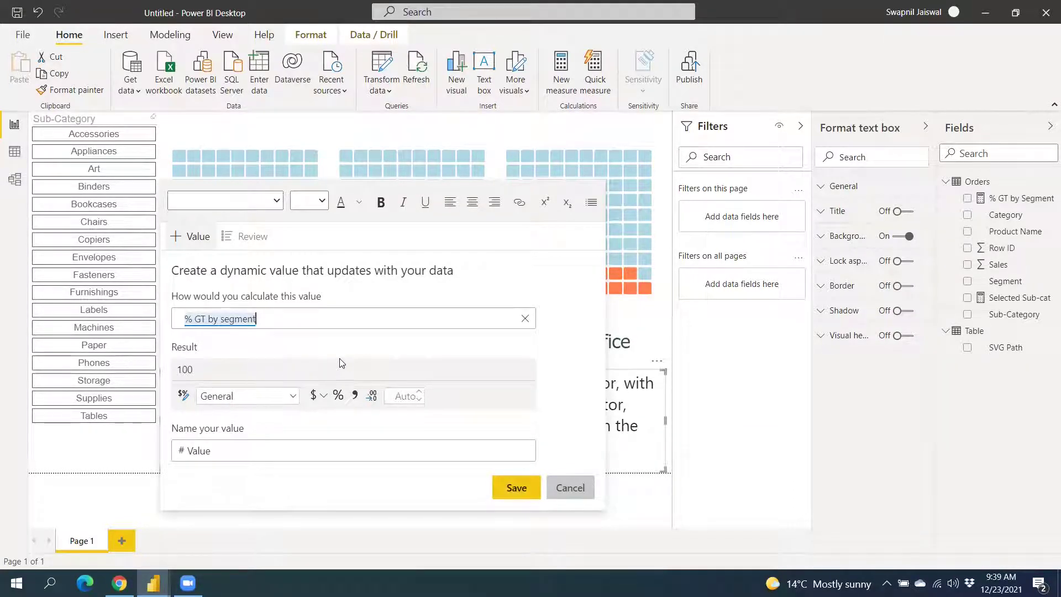
text(c)
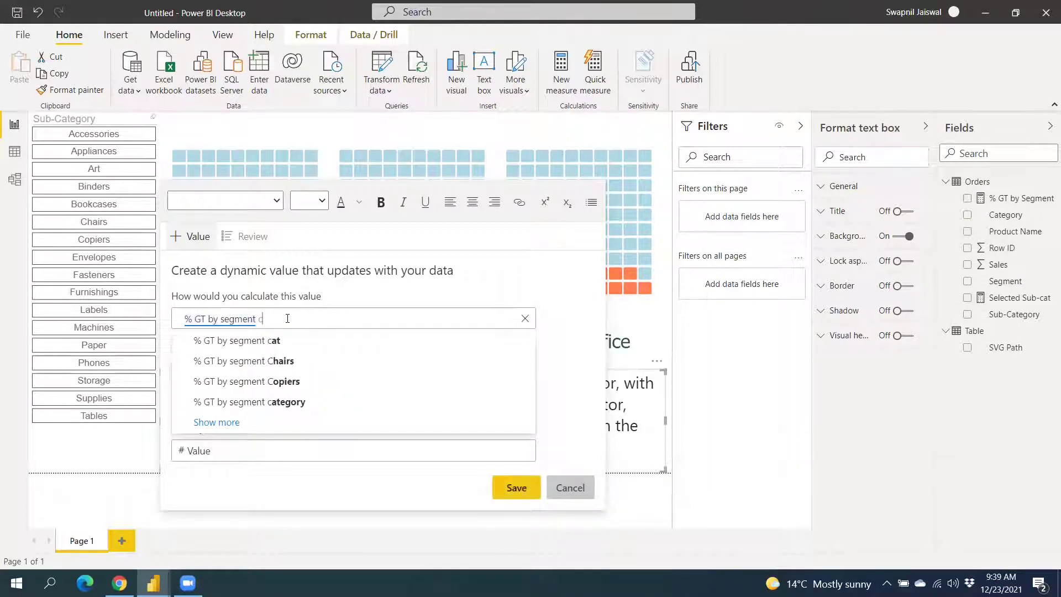
text(u)
key(BackSpace)
key(BackSpace)
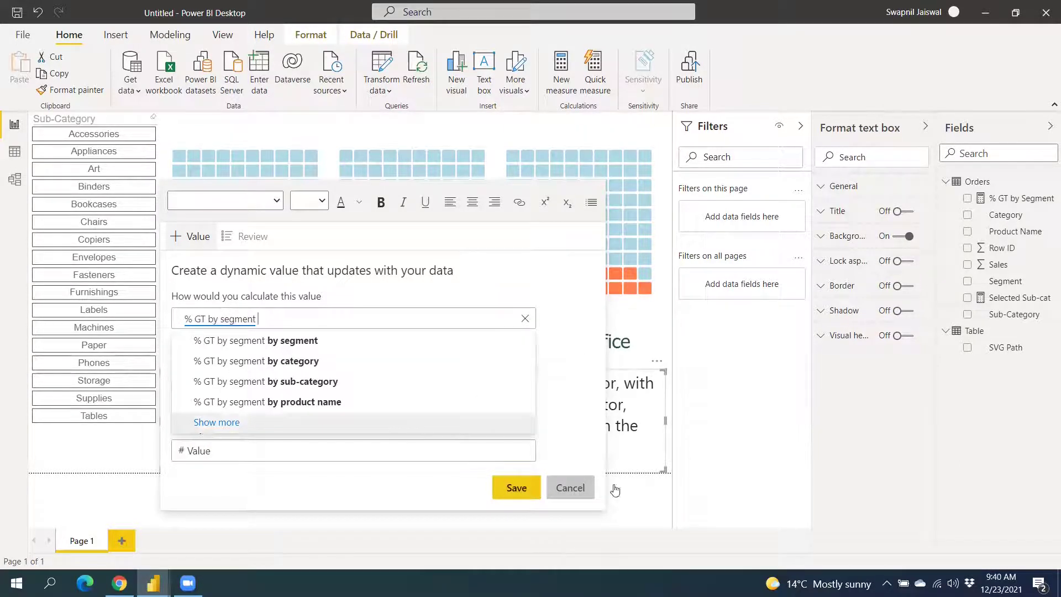
click(569, 487)
click(569, 487)
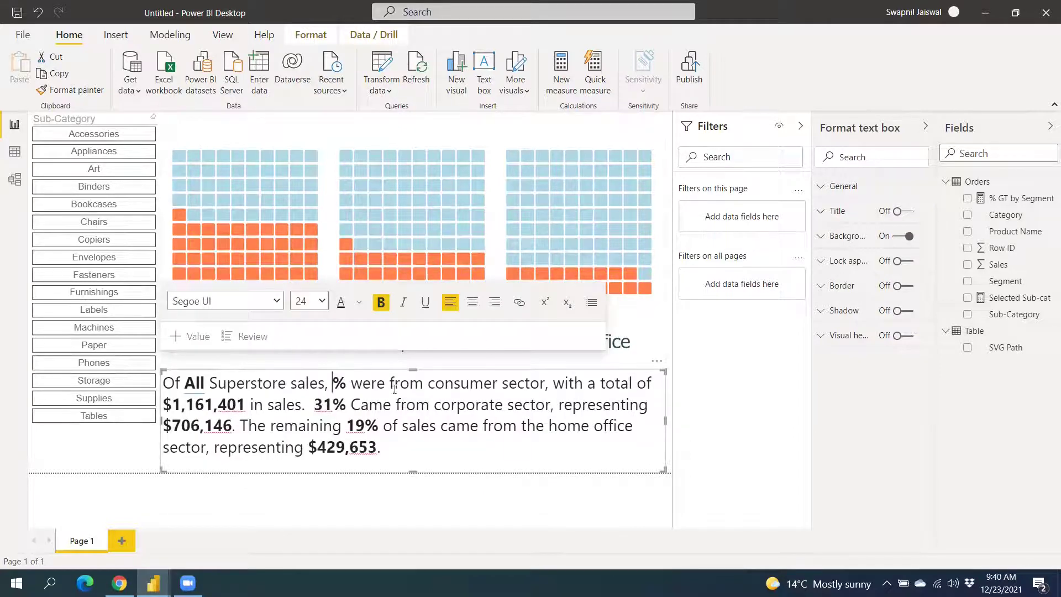
click(343, 150)
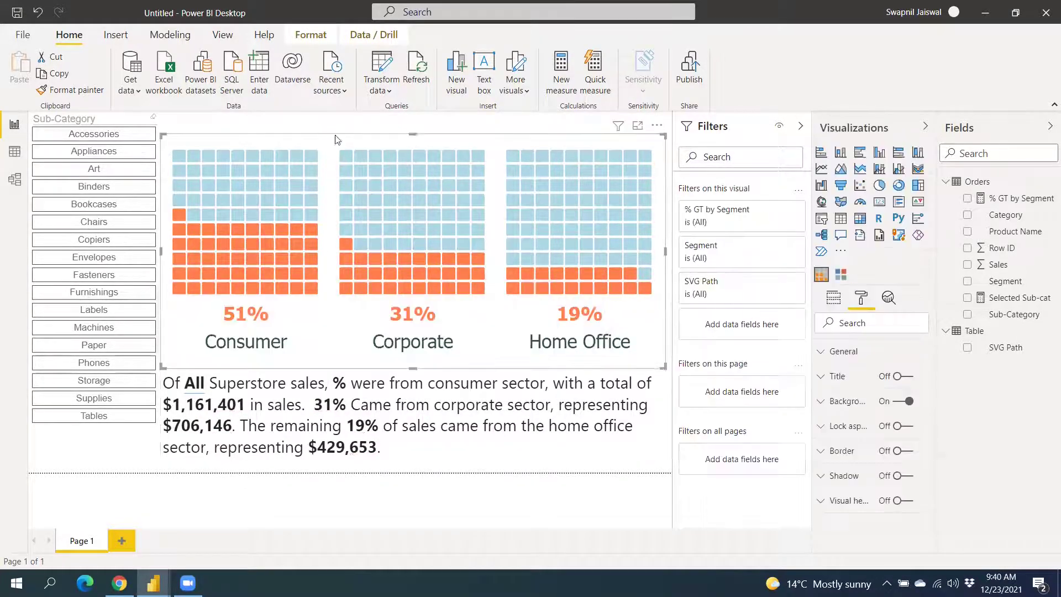
- Insert a dynamic value calculated as % GT by segment Consumer before the consumer sector's percent sign
click(335, 381)
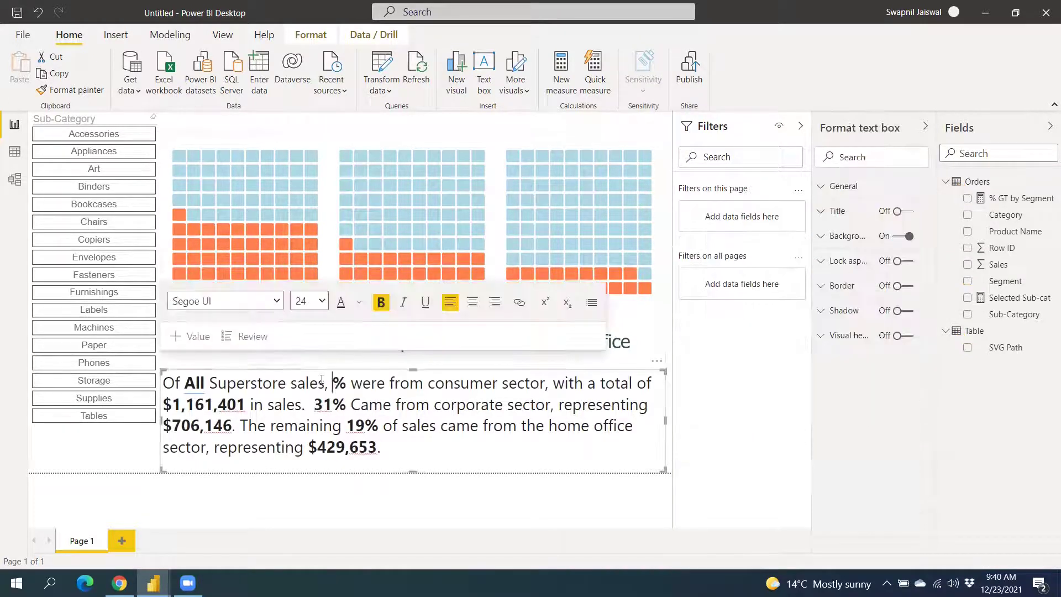
click(190, 336)
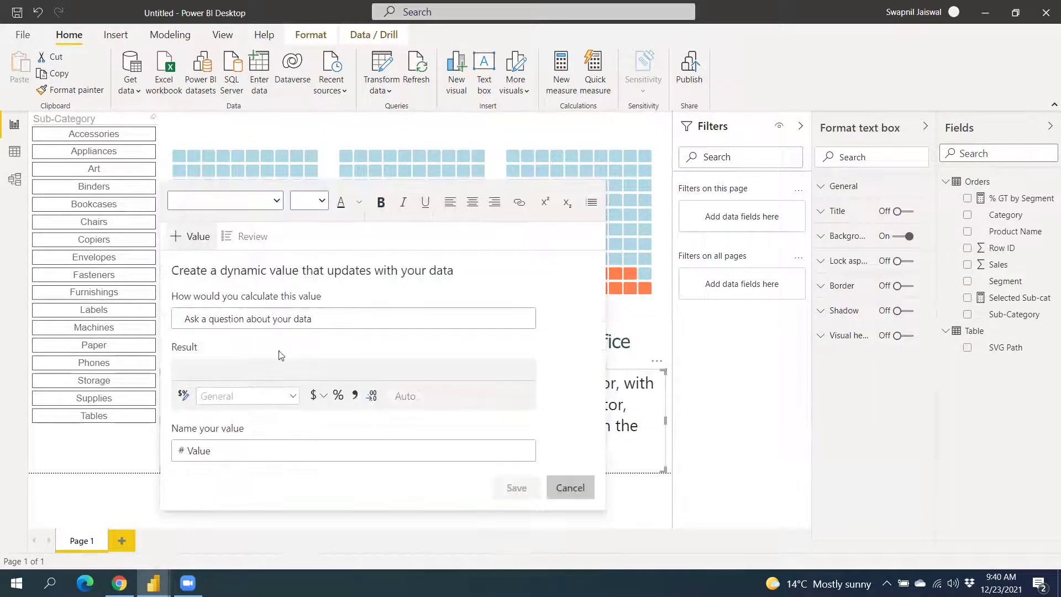
text(%)
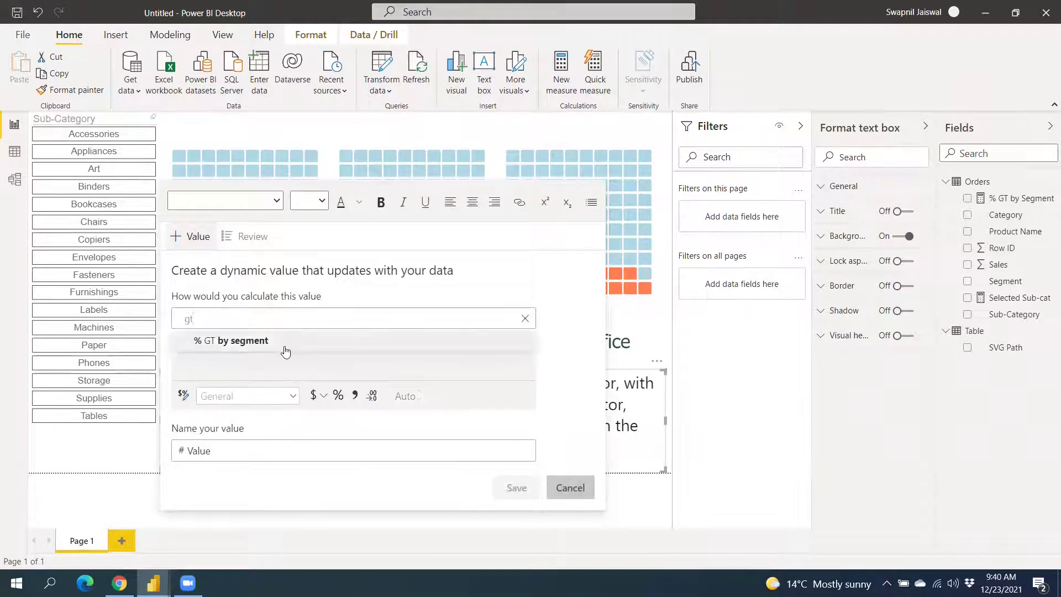
click(284, 348)
text(cos)
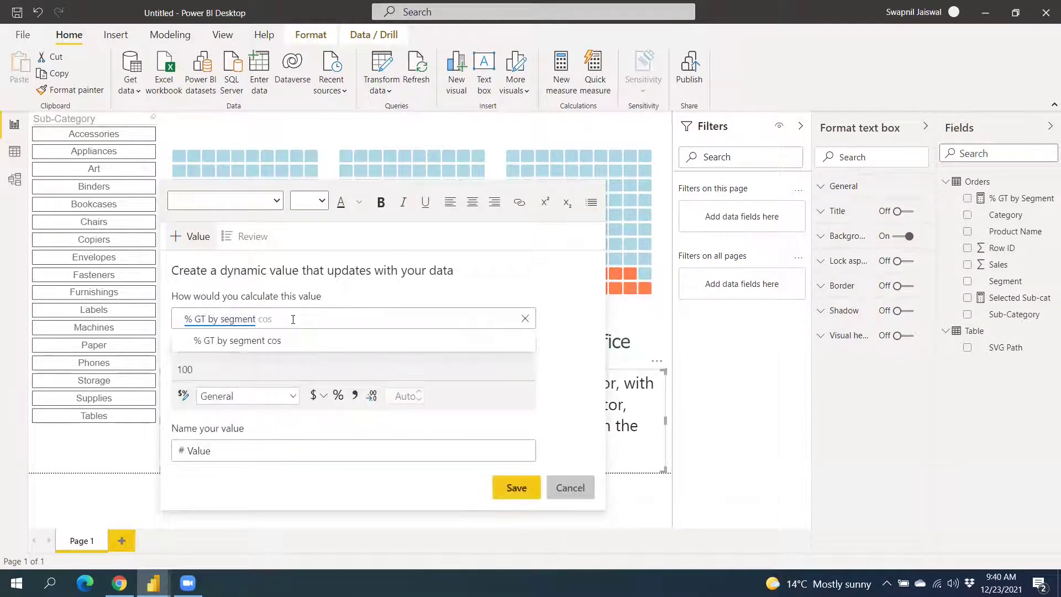
key(BackSpace)
text(n)
click(286, 340)
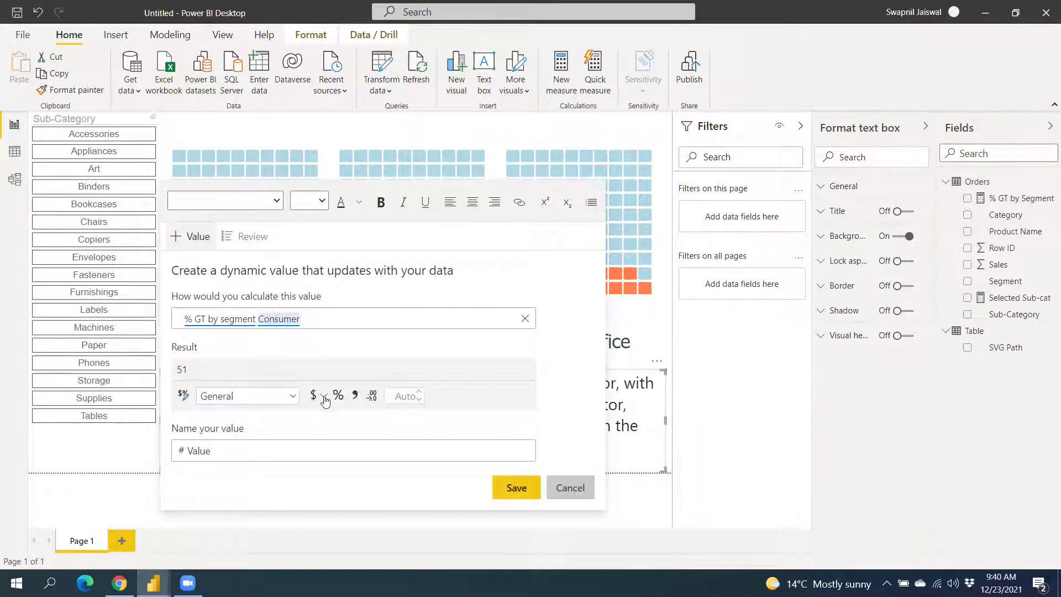
click(515, 488)
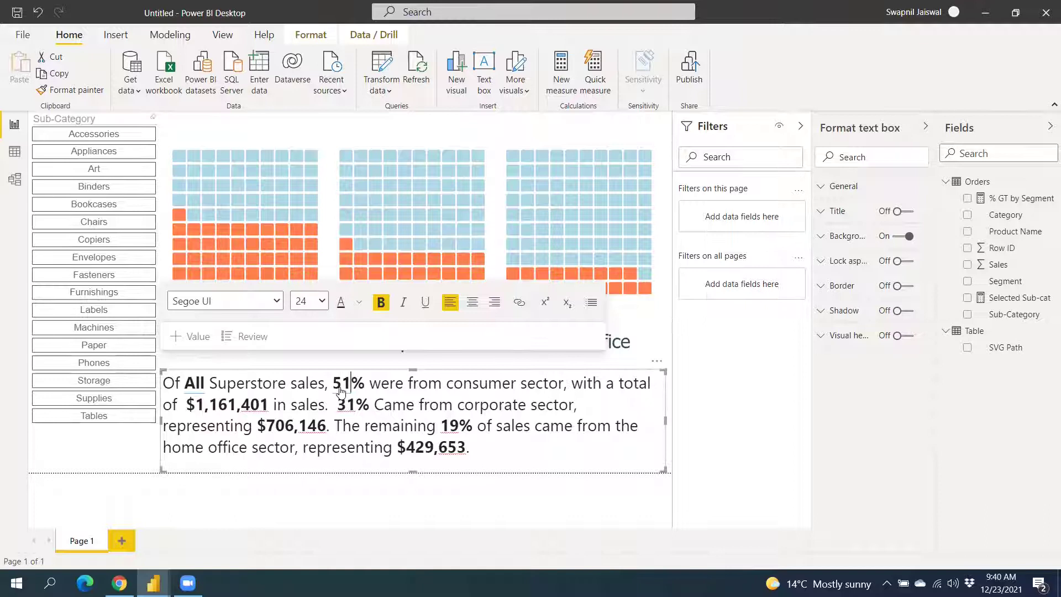
- Review the dynamic values defined in the narrative, checking which filters affect Select value, and close the review
click(253, 337)
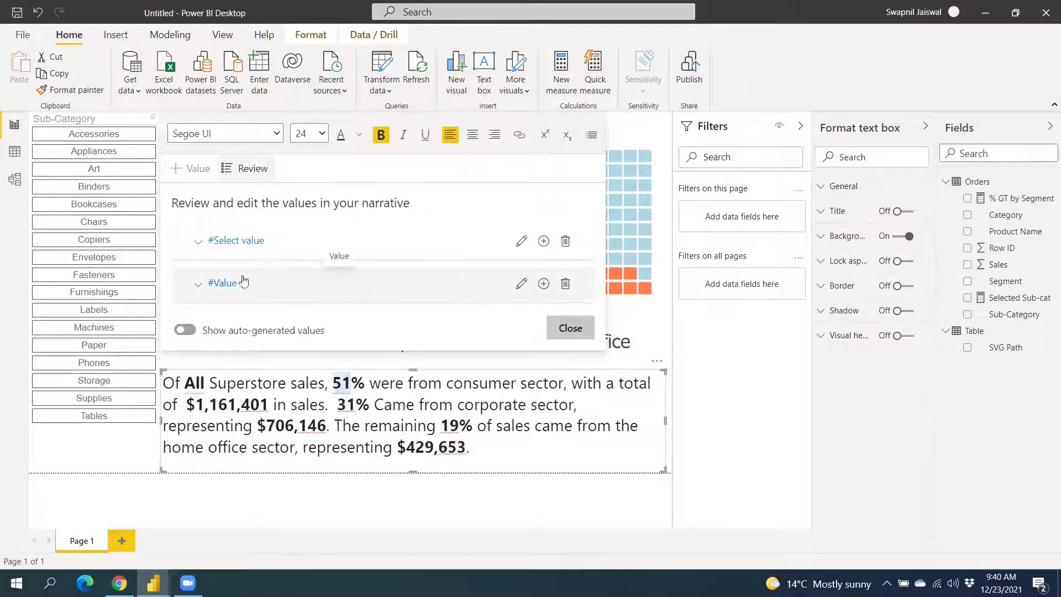
click(200, 242)
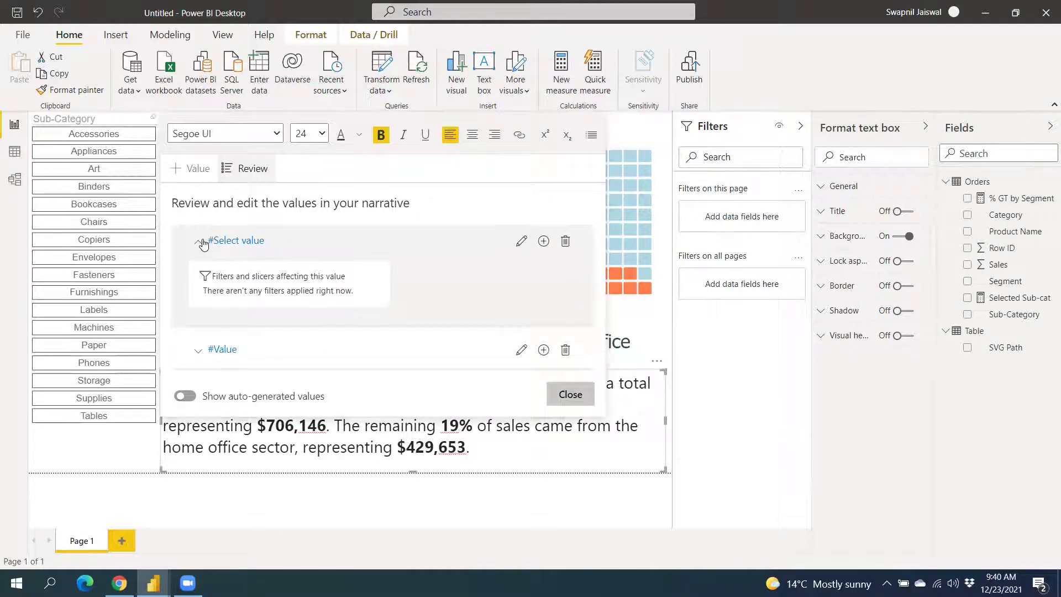
click(202, 243)
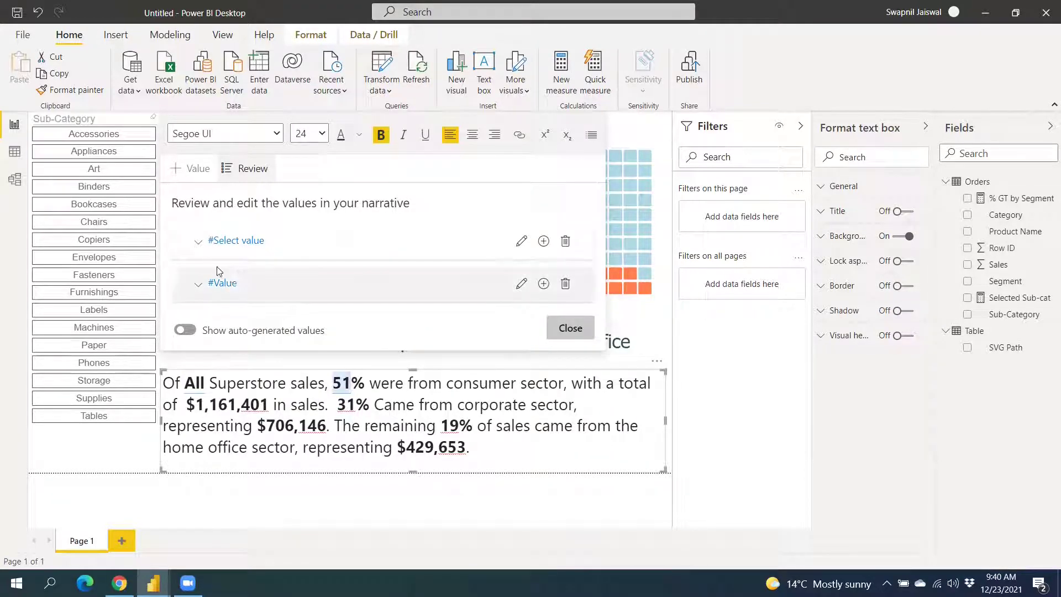
click(570, 328)
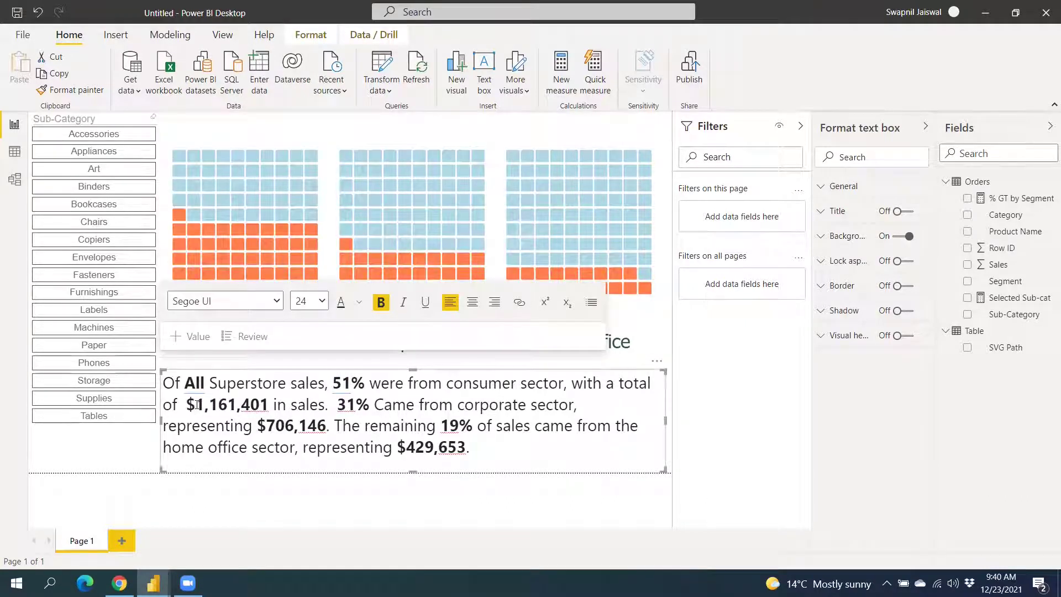
- Replace the consumer sector's static sales amount in the narrative with a new dynamic value calculated as sale Consumer
mouse_move(197, 404)
mouse_down()
mouse_move(271, 407)
mouse_move(165, 406)
mouse_move(189, 407)
mouse_up()
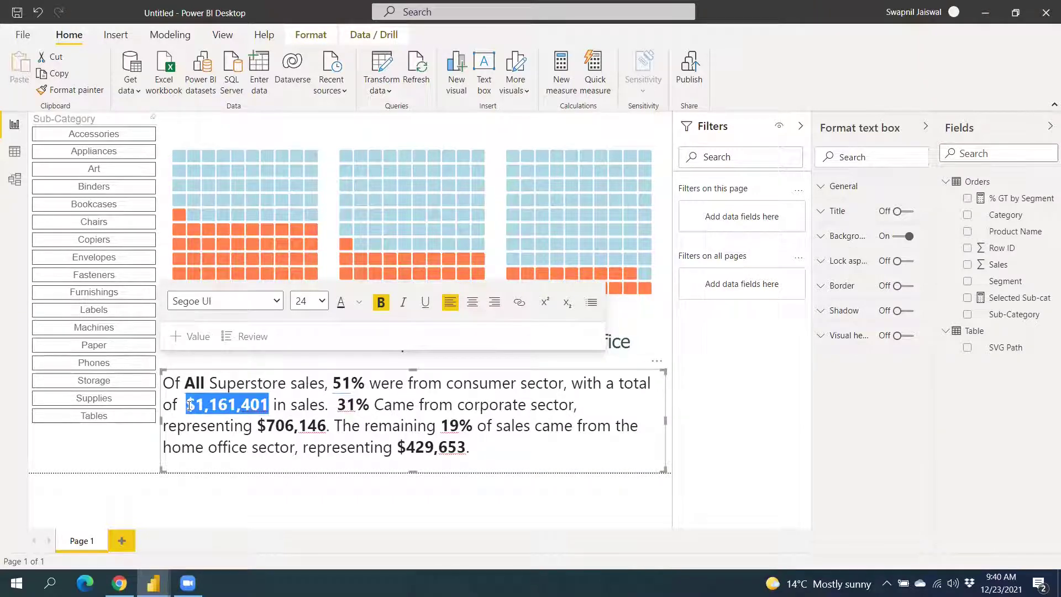
key(BackSpace)
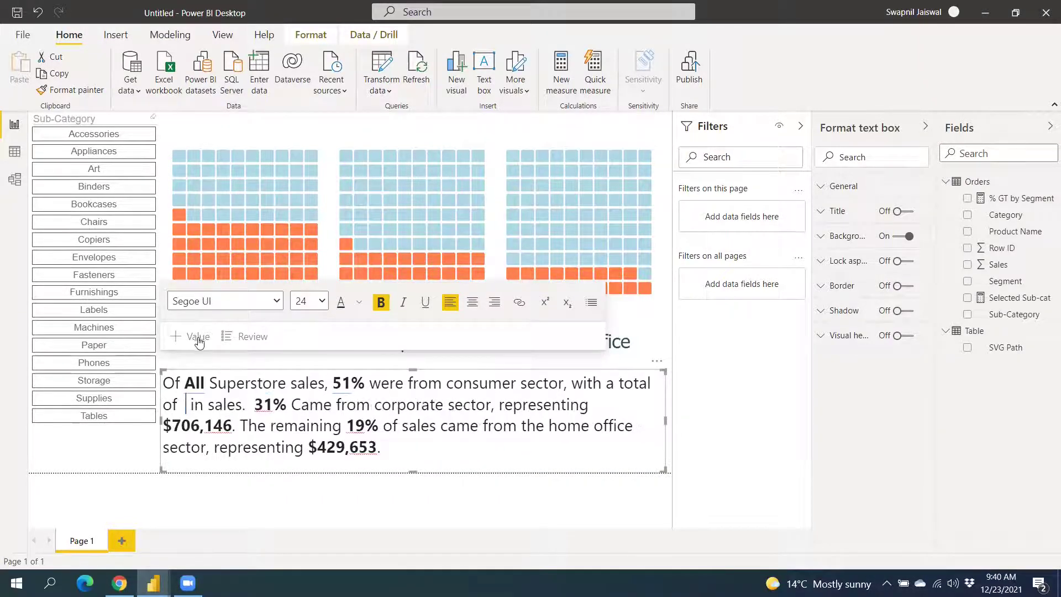
click(198, 337)
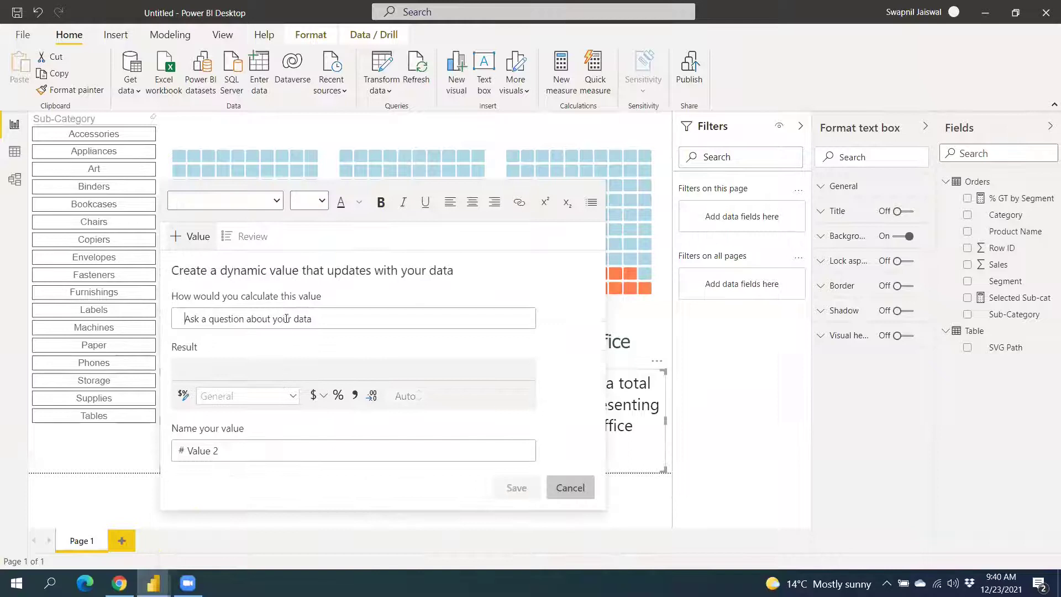
click(284, 315)
text(Sle)
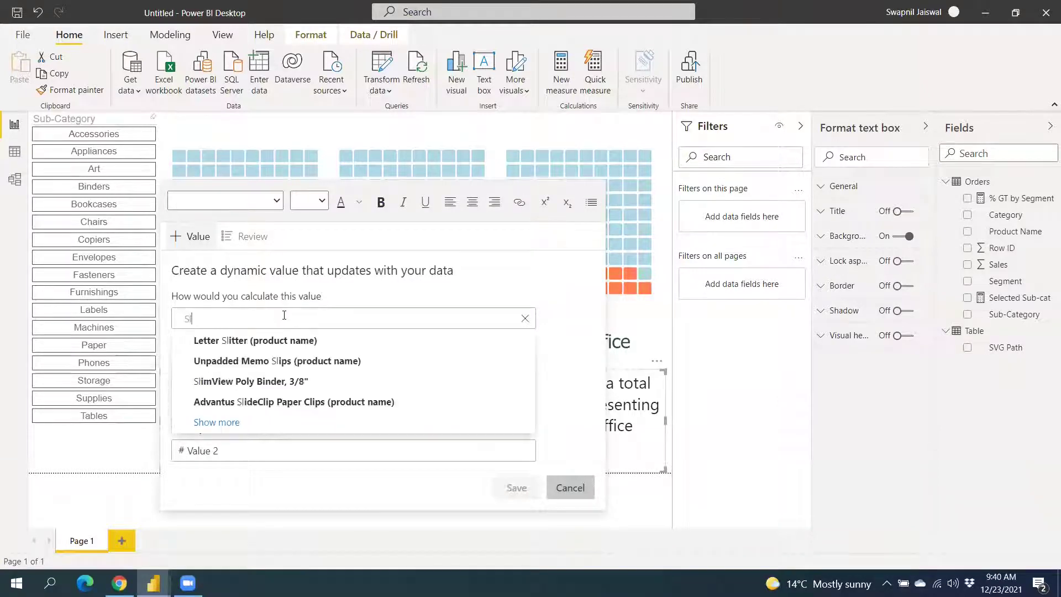
key(BackSpace)
key(BackSpace)
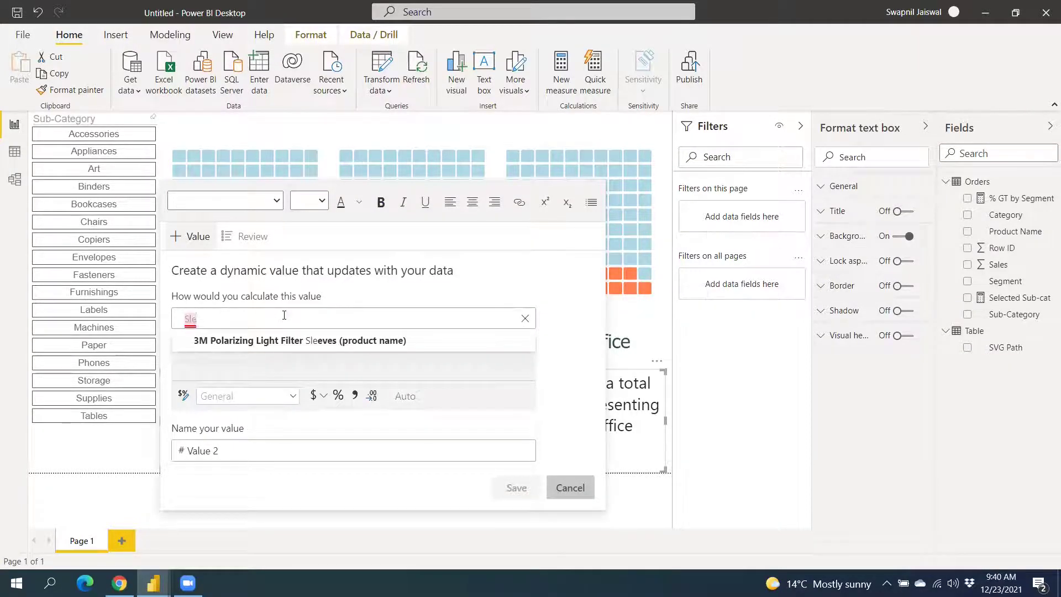
text(al)
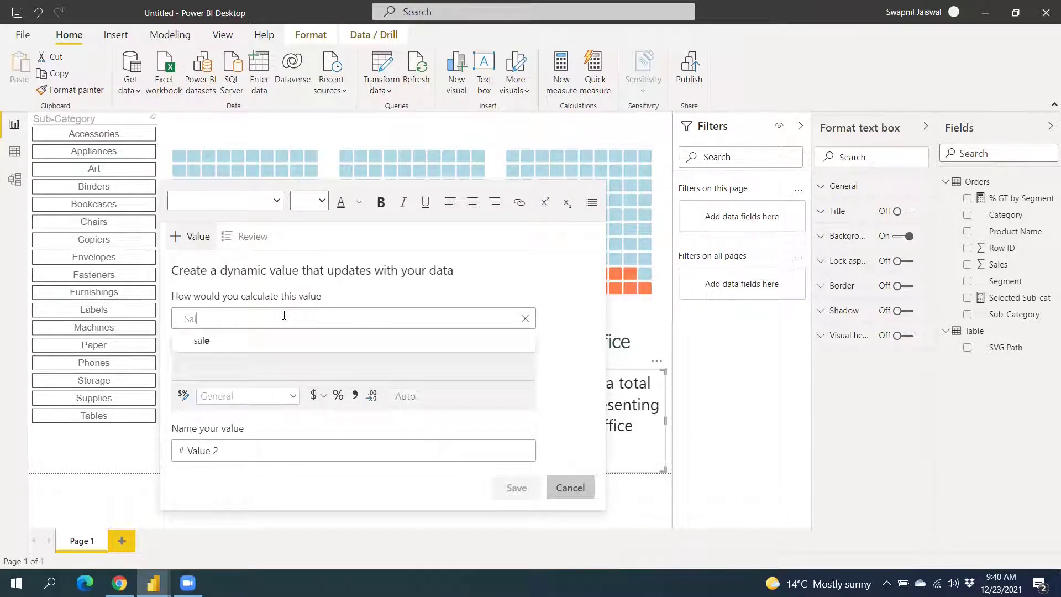
click(285, 339)
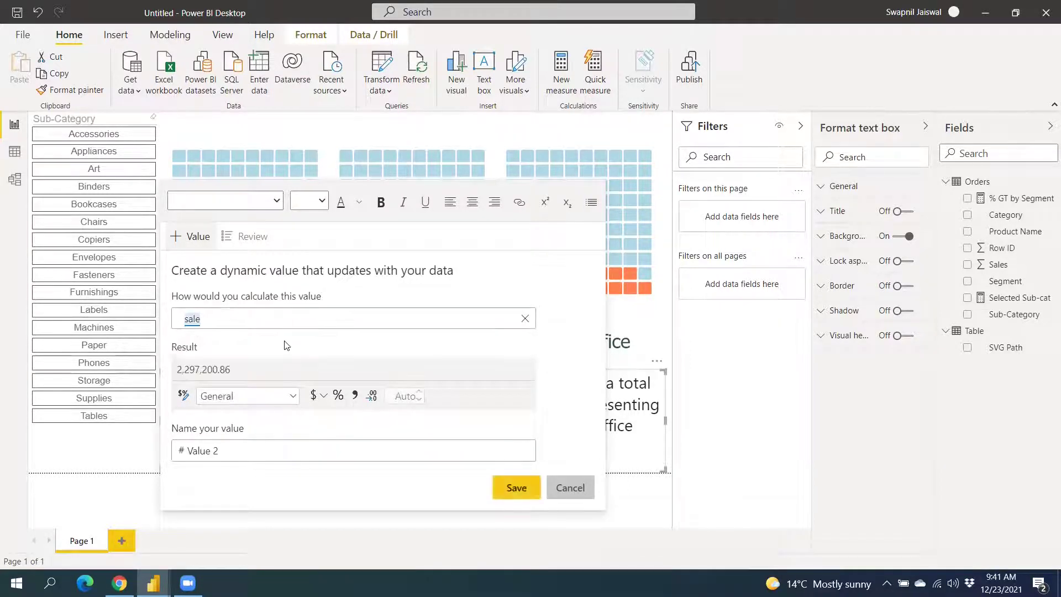
text(cons)
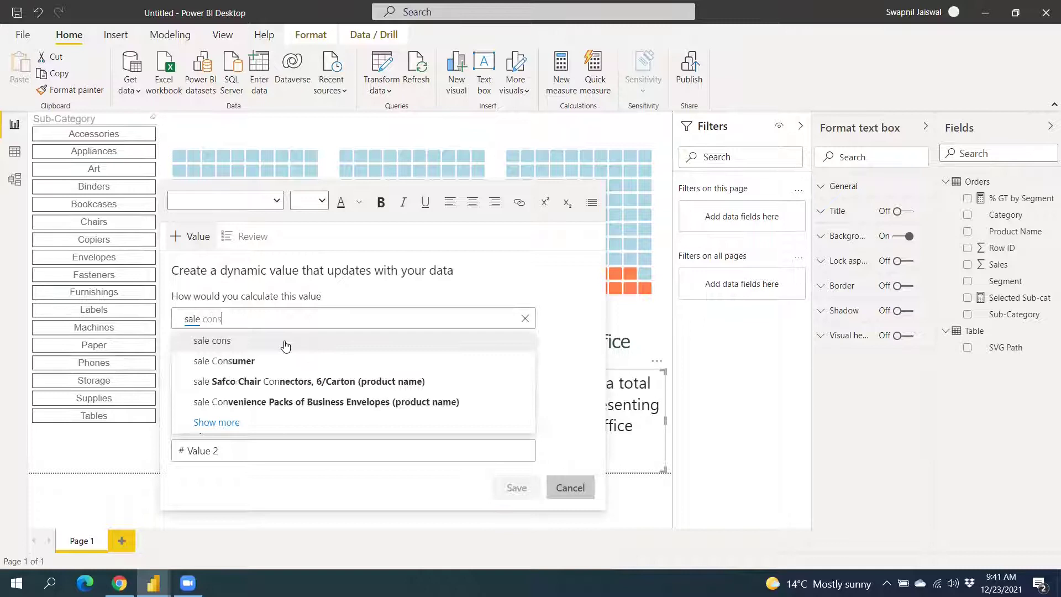
click(281, 362)
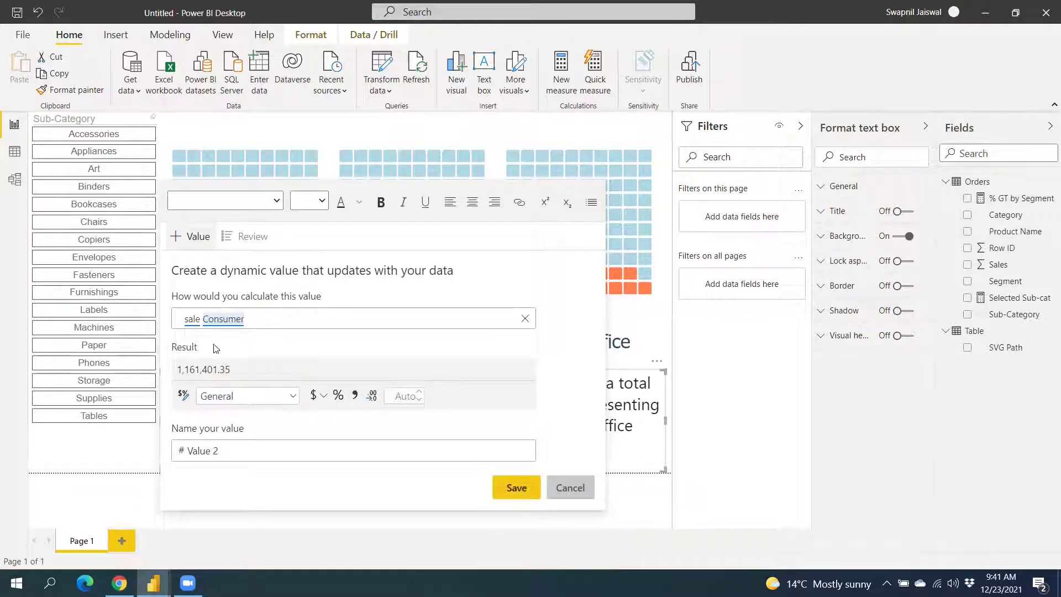
- Format the consumer sales value as currency with 0 decimal places, name it Sale Consumer and save it
click(313, 395)
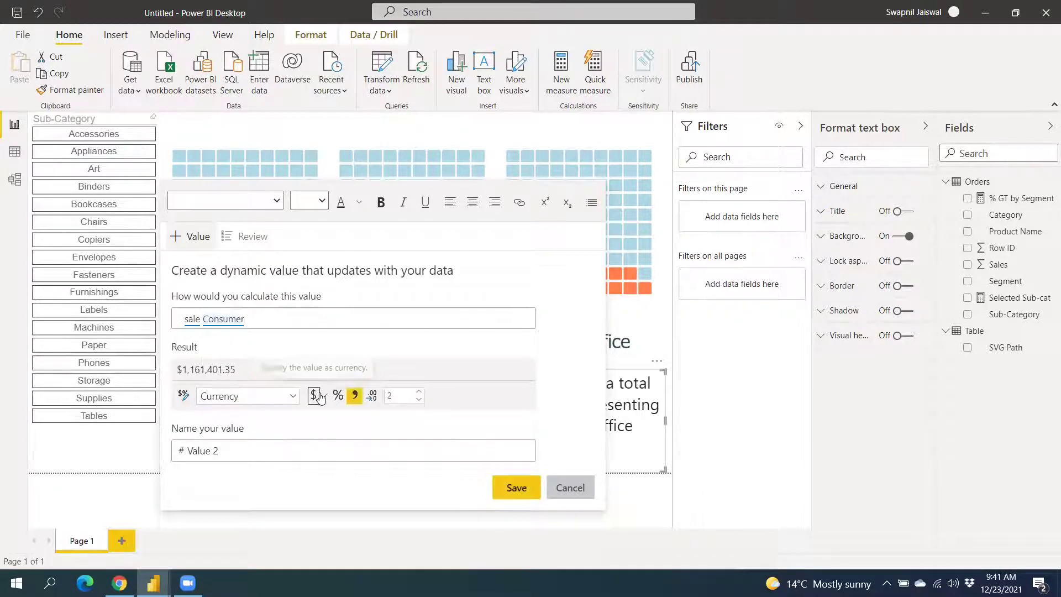
double_click(391, 395)
text(0)
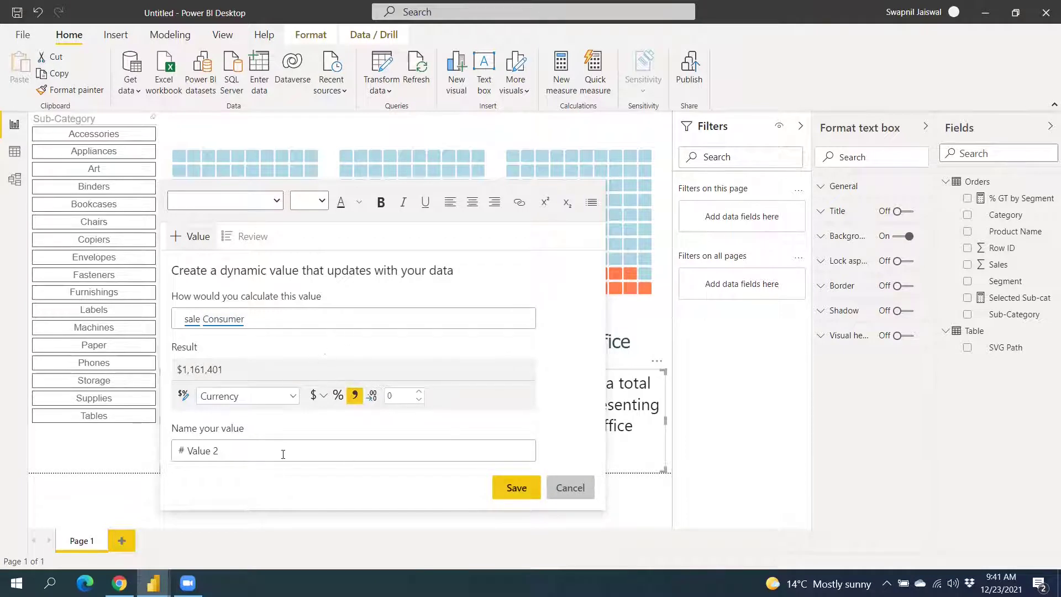
drag(215, 448, 180, 447)
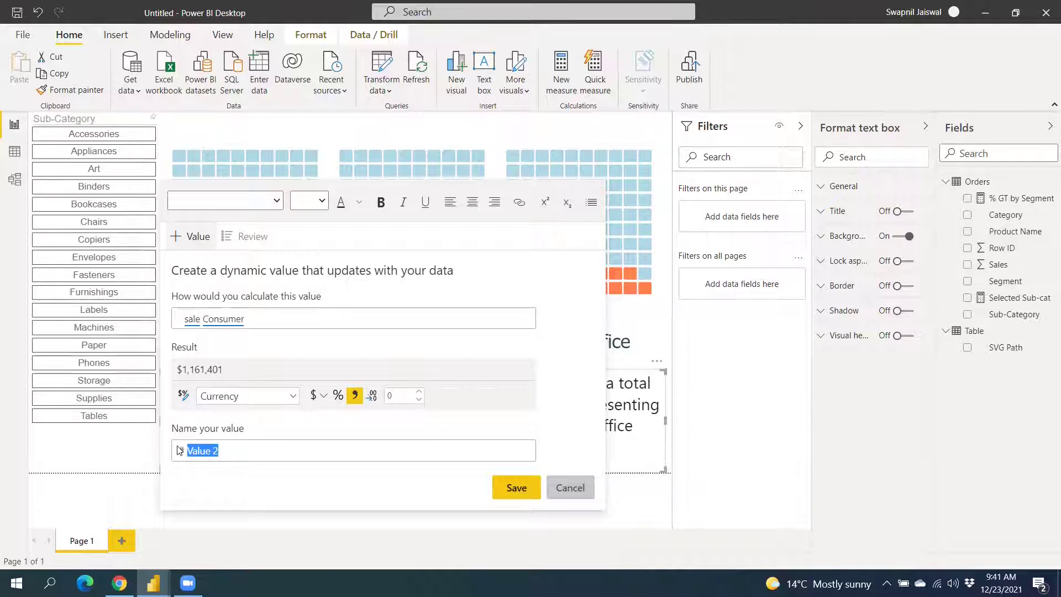
text(Sale Consumer)
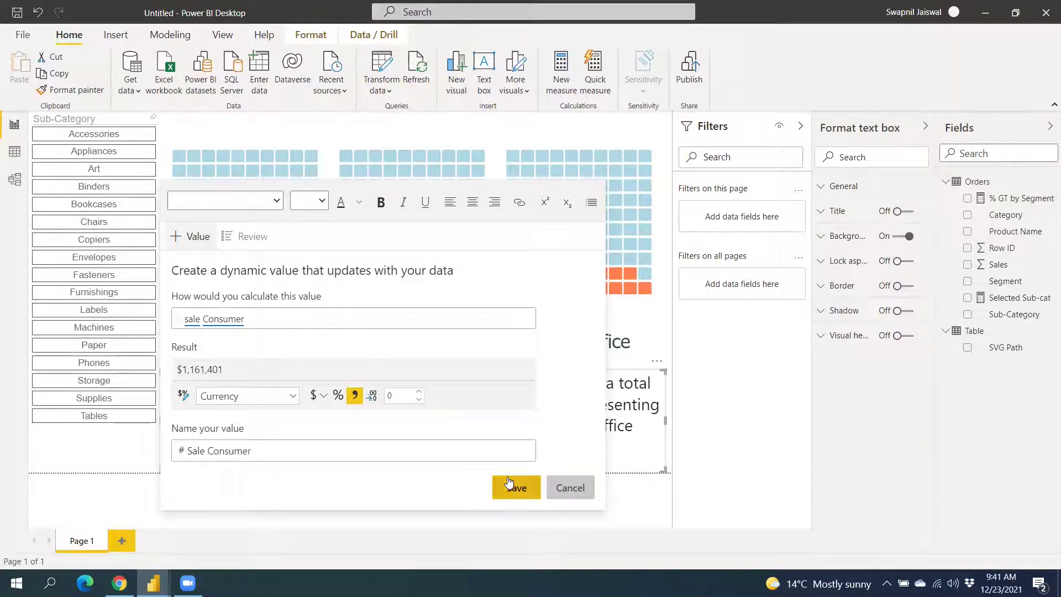
click(507, 477)
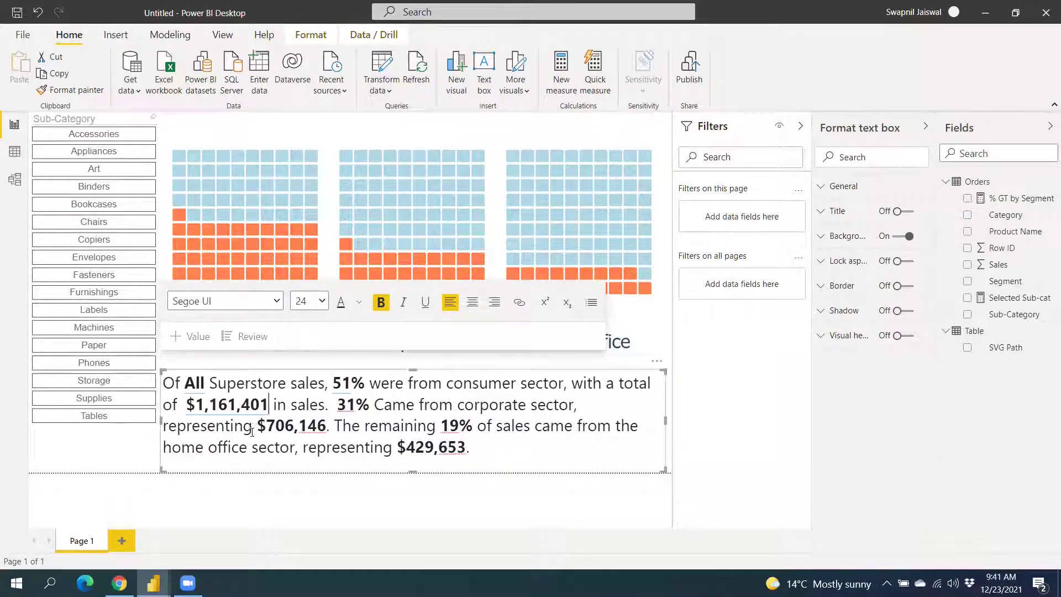
- Change the capital C of "Came" to lowercase in the corporate sector sentence
click(385, 404)
key(BackSpace)
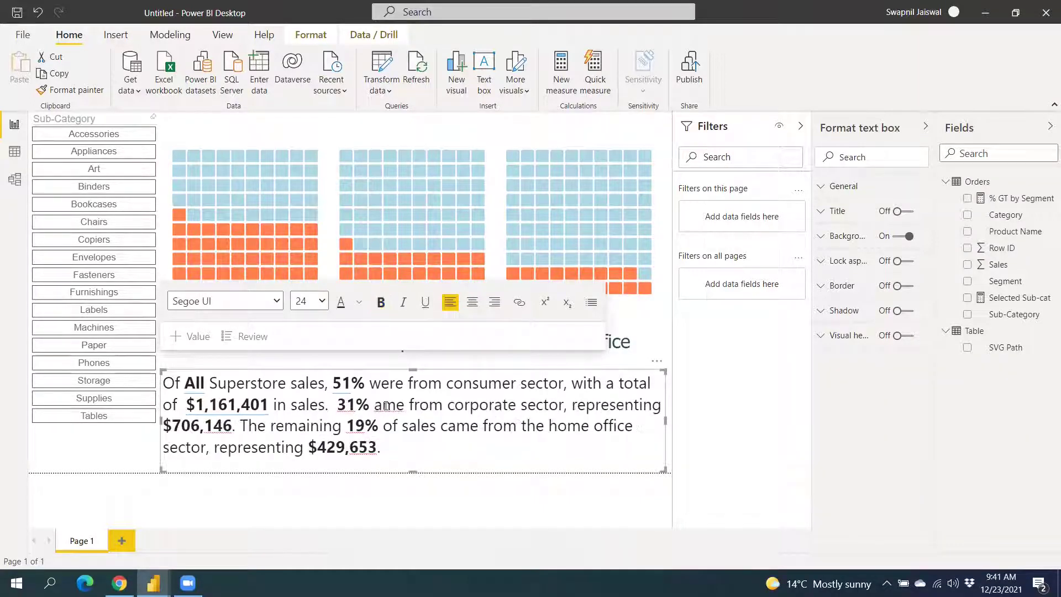
text(c)
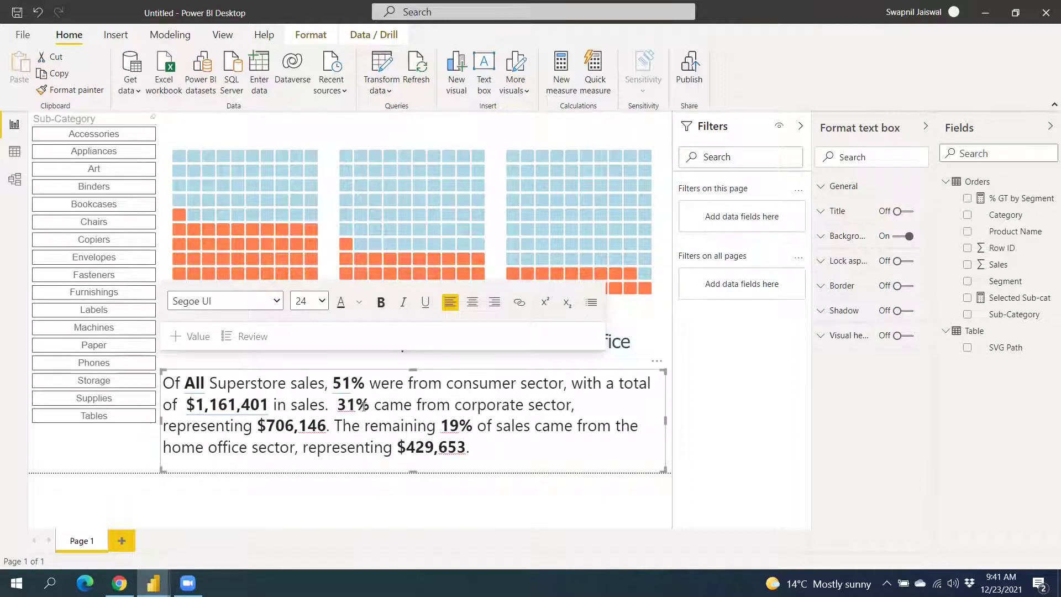
- Replace the static number before the corporate sector's percent sign with a dynamic value calculated as % GT by segment Corporate
drag(356, 405, 341, 404)
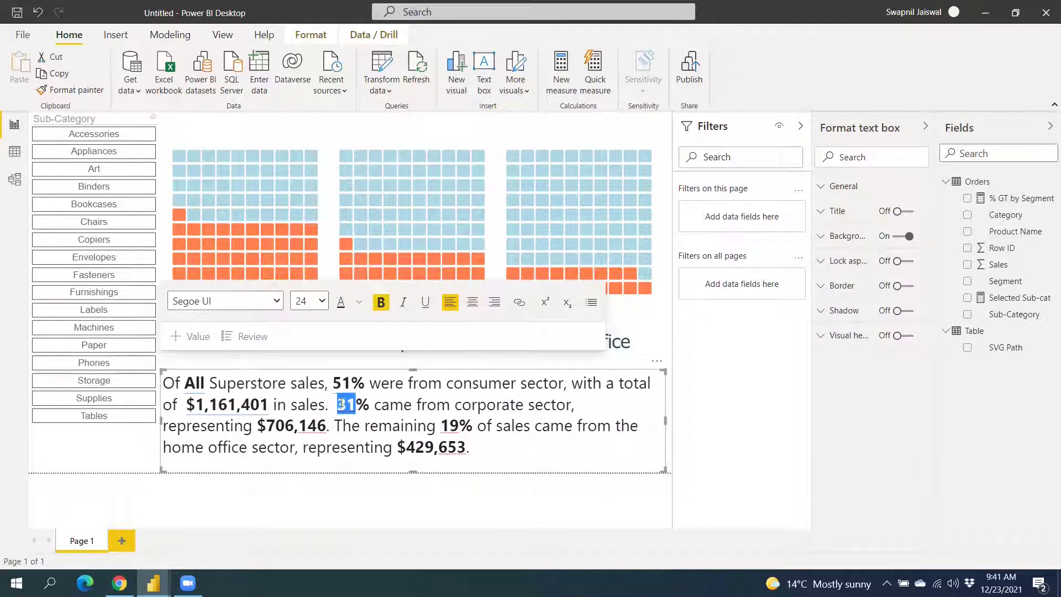
click(189, 336)
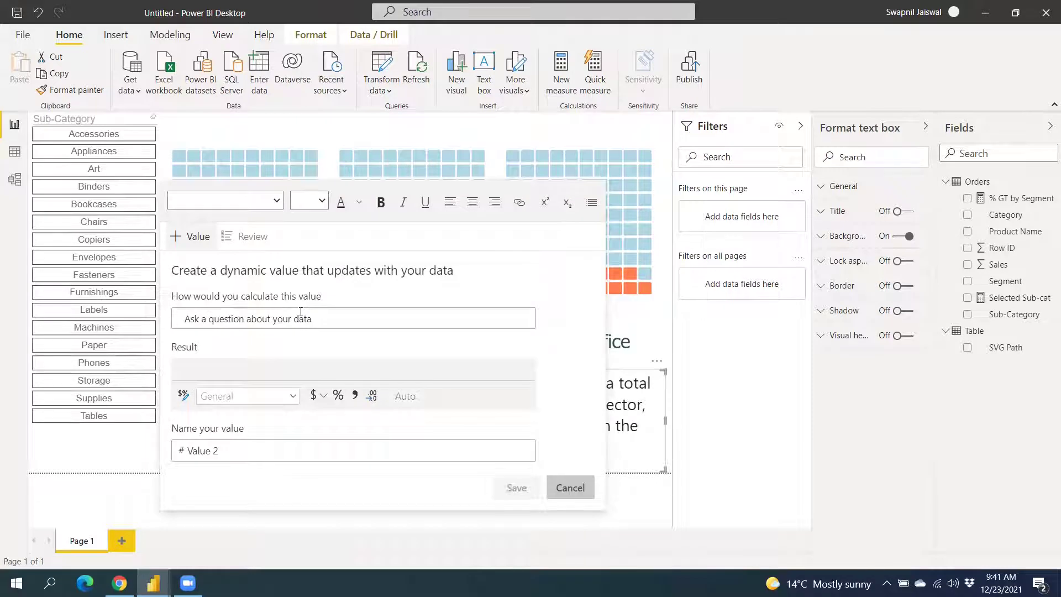
text(GT)
click(311, 343)
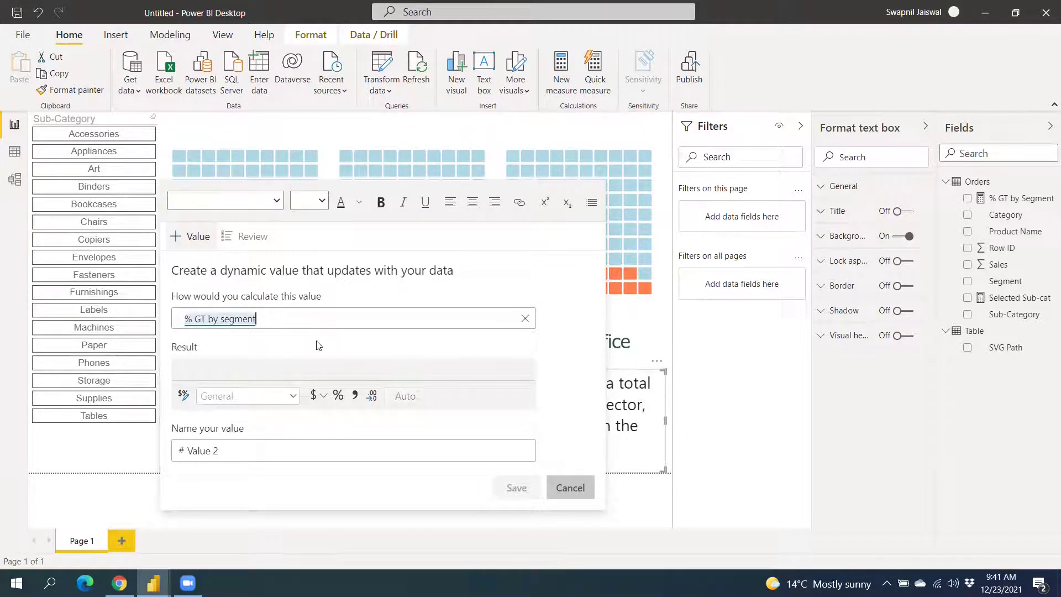
text(cor)
click(316, 344)
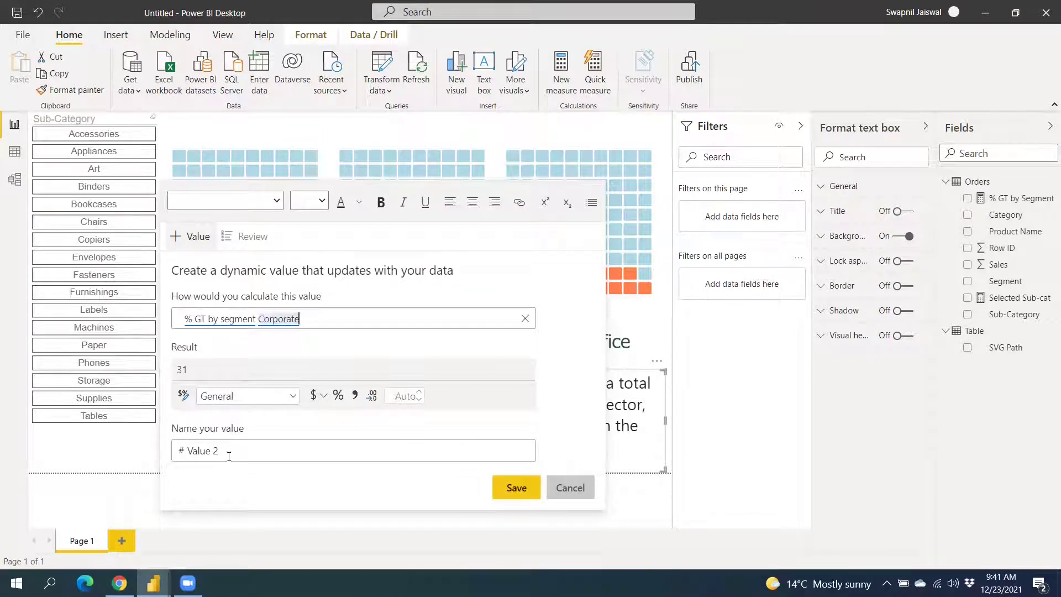
click(503, 488)
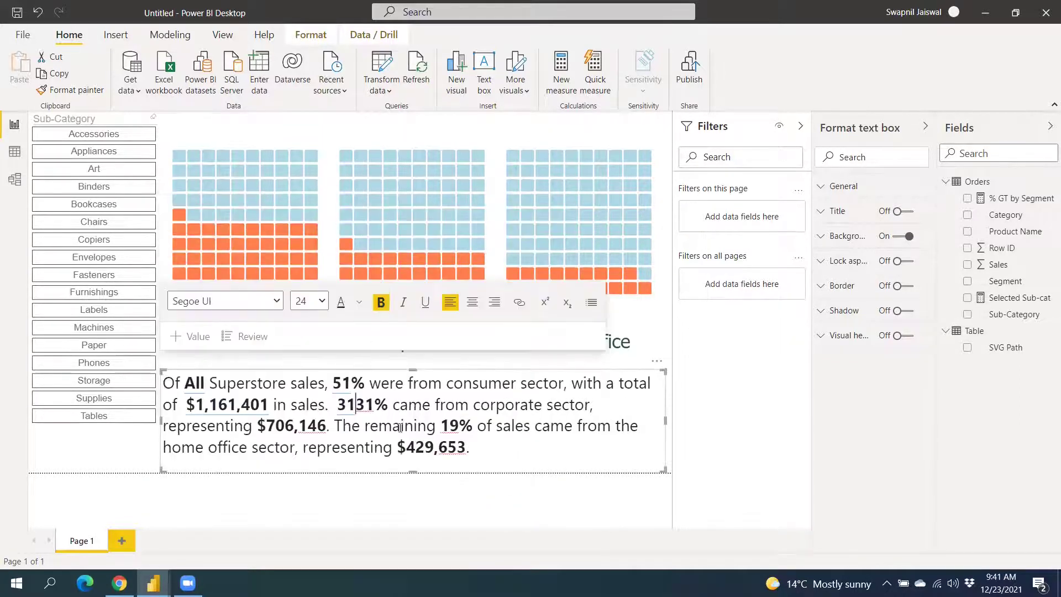
key(Delete)
key(Delete)
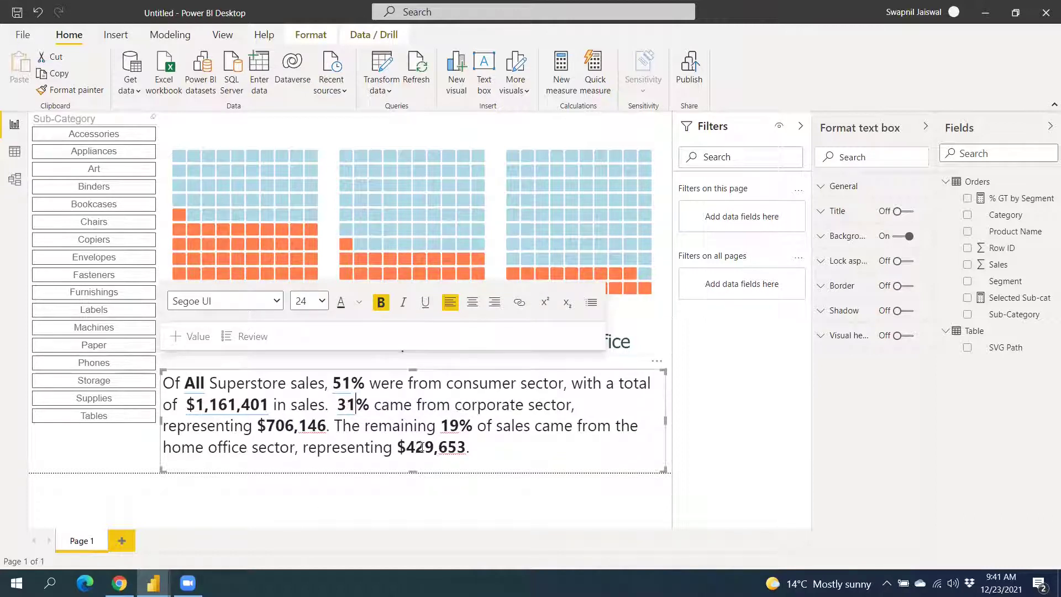
- Replace the corporate sector's static sales amount with a new dynamic value calculated as sale Corporate
drag(257, 426, 325, 424)
key(Delete)
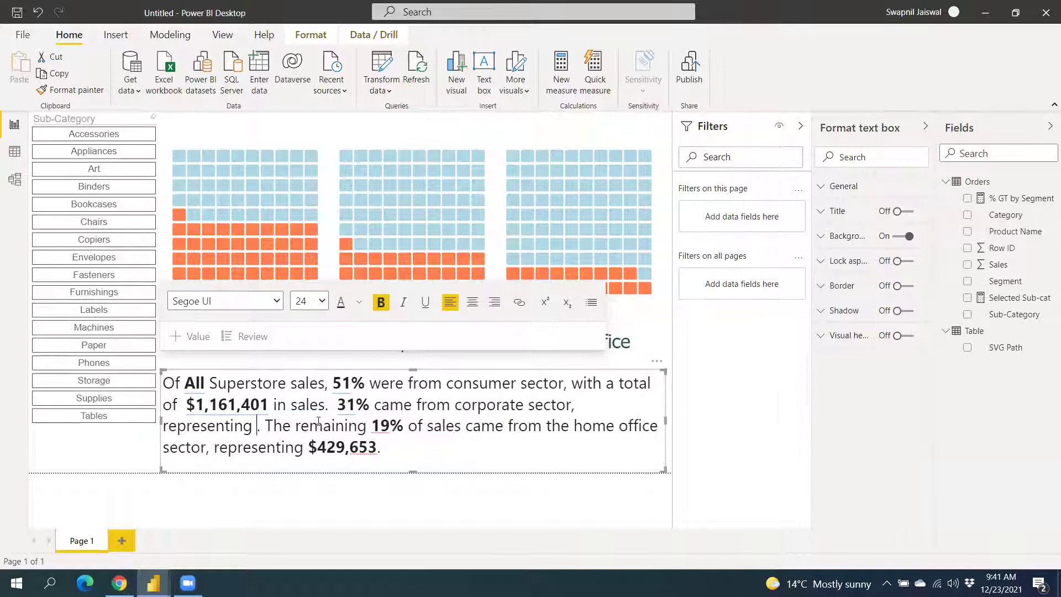
click(183, 336)
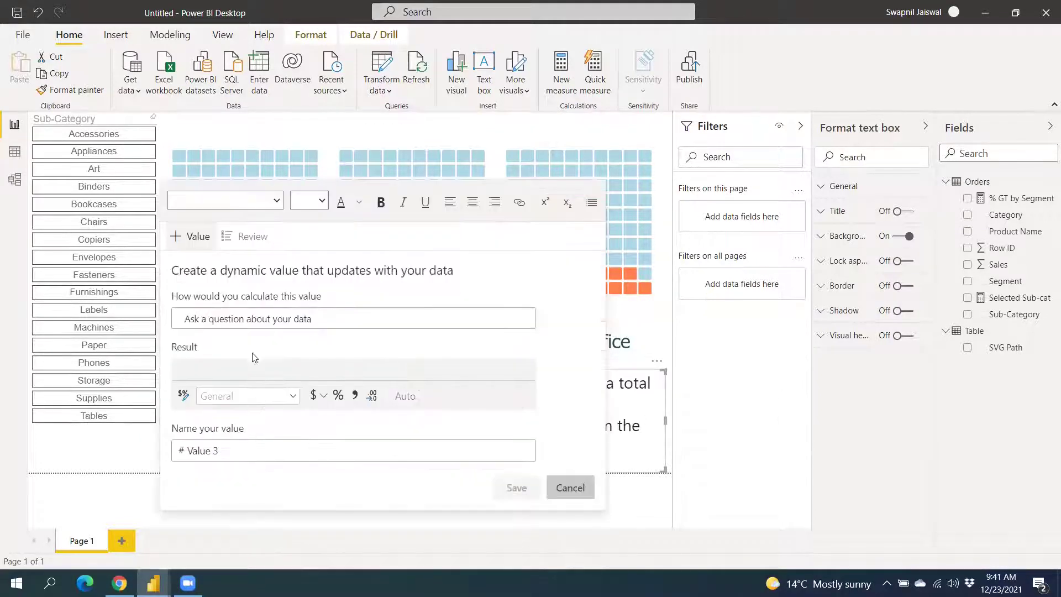
text(sale)
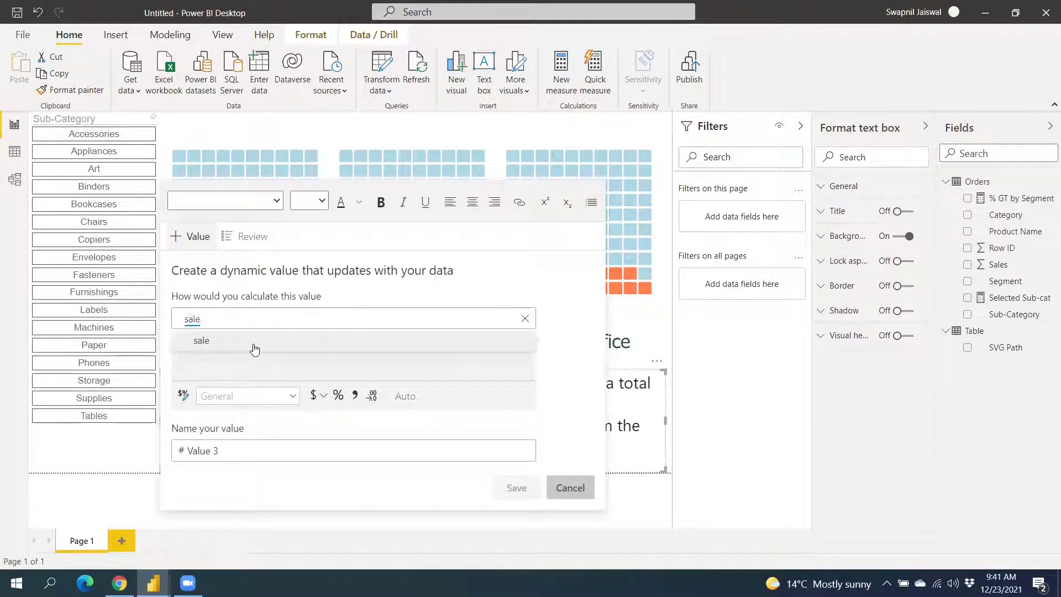
text( co)
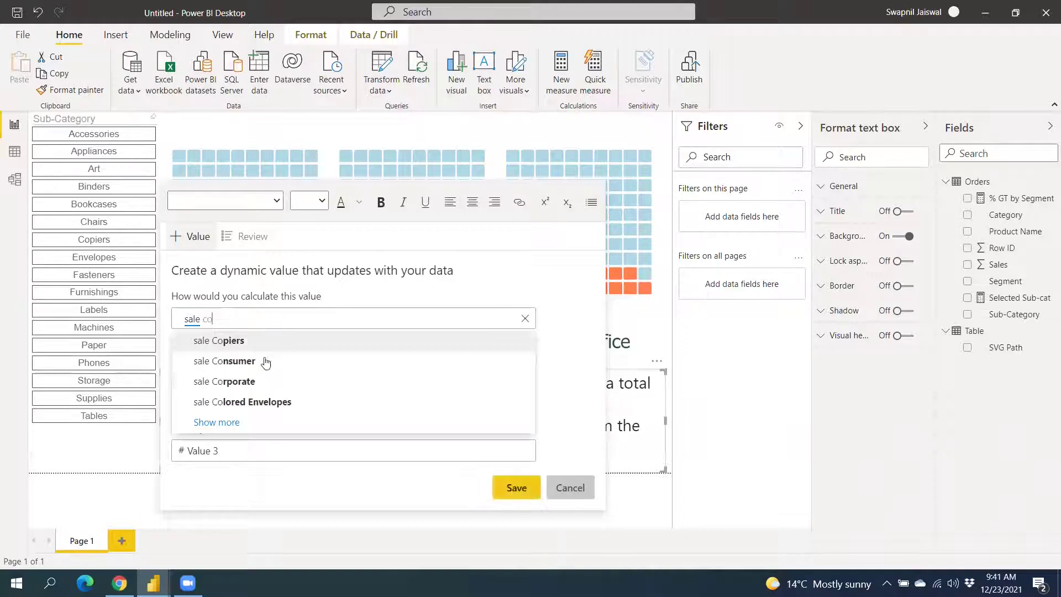
click(267, 382)
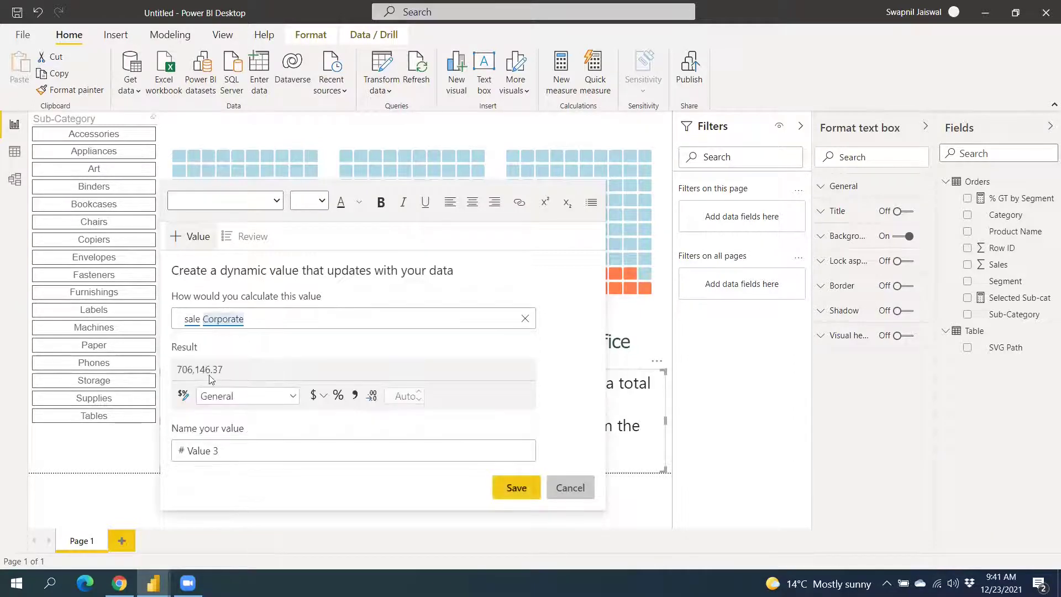
- Format the corporate sales value as currency with 0 decimal places and save it
click(314, 395)
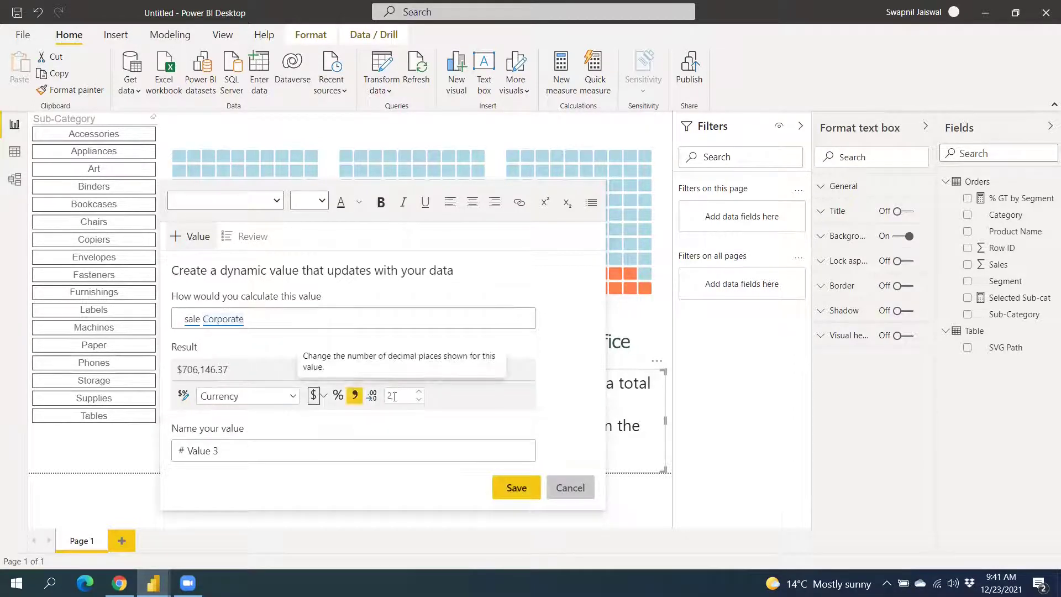
double_click(389, 395)
text(0)
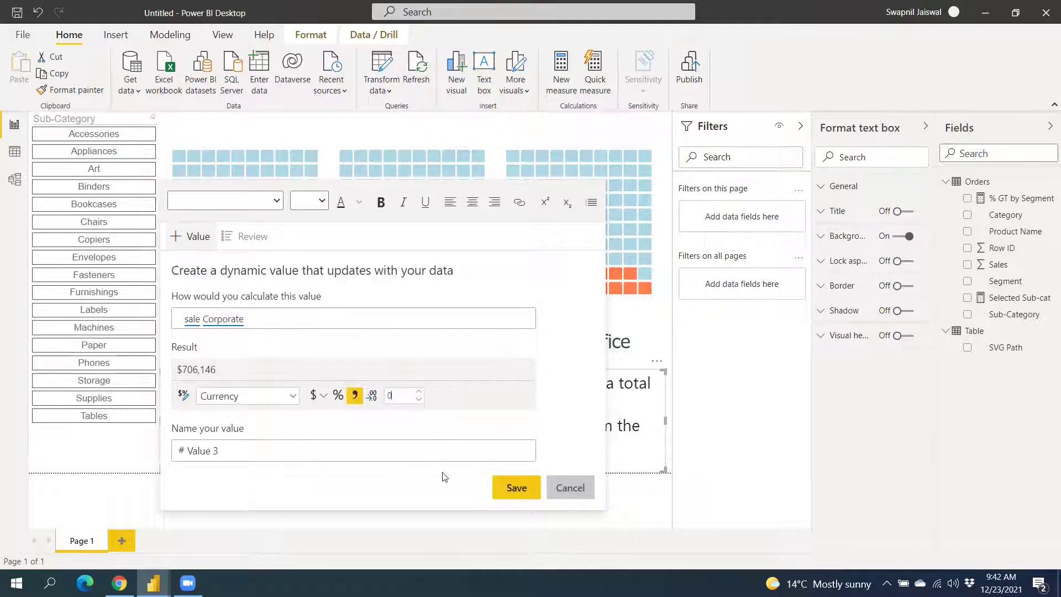
click(519, 492)
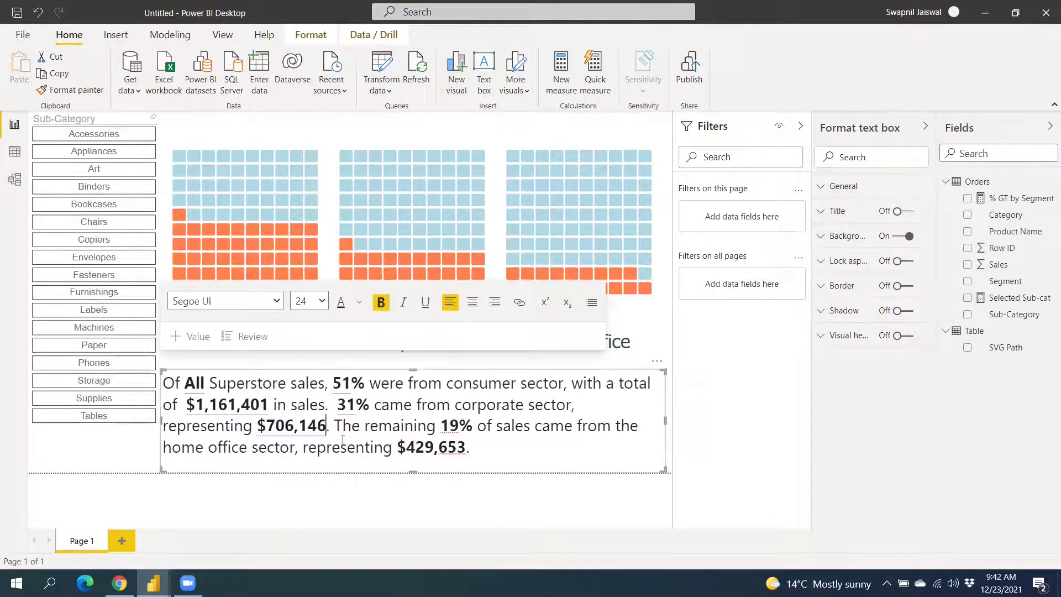
- Replace the static number before the home office sector's percent sign with a dynamic value calculated as % GT by segment Home Office
drag(445, 425, 463, 427)
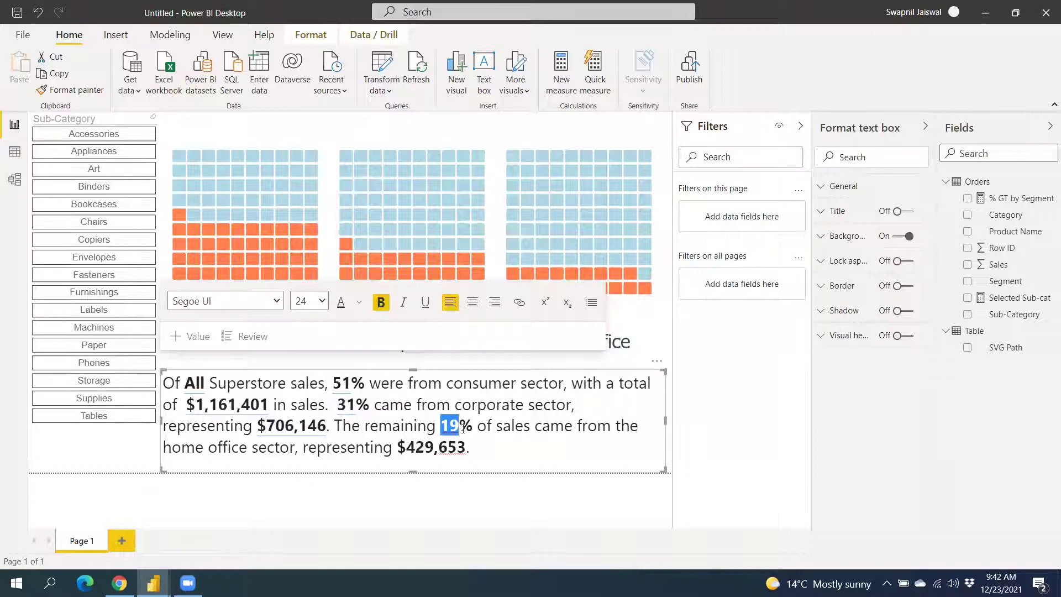
key(BackSpace)
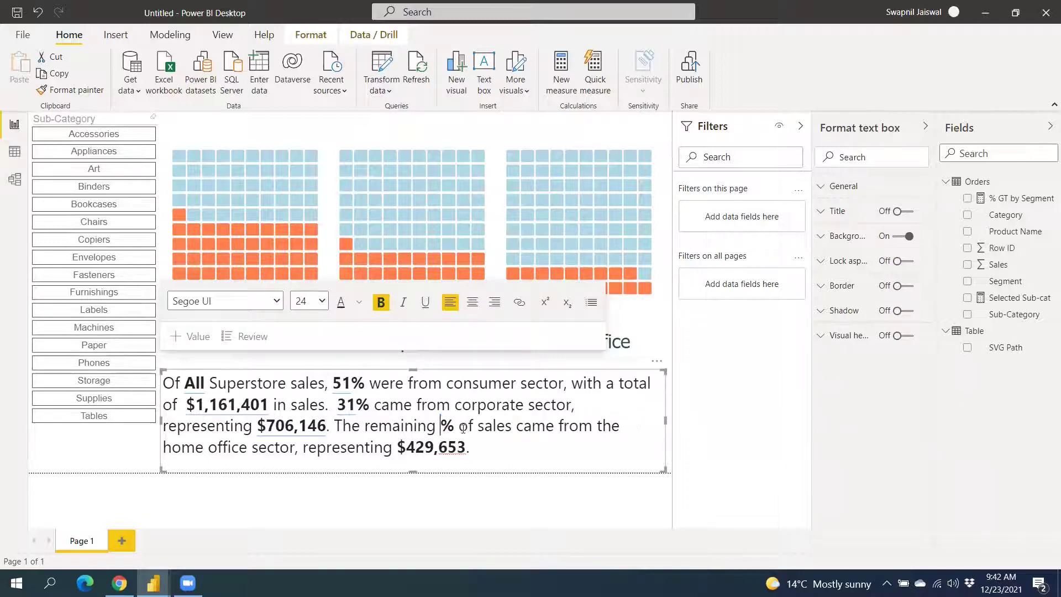
click(196, 336)
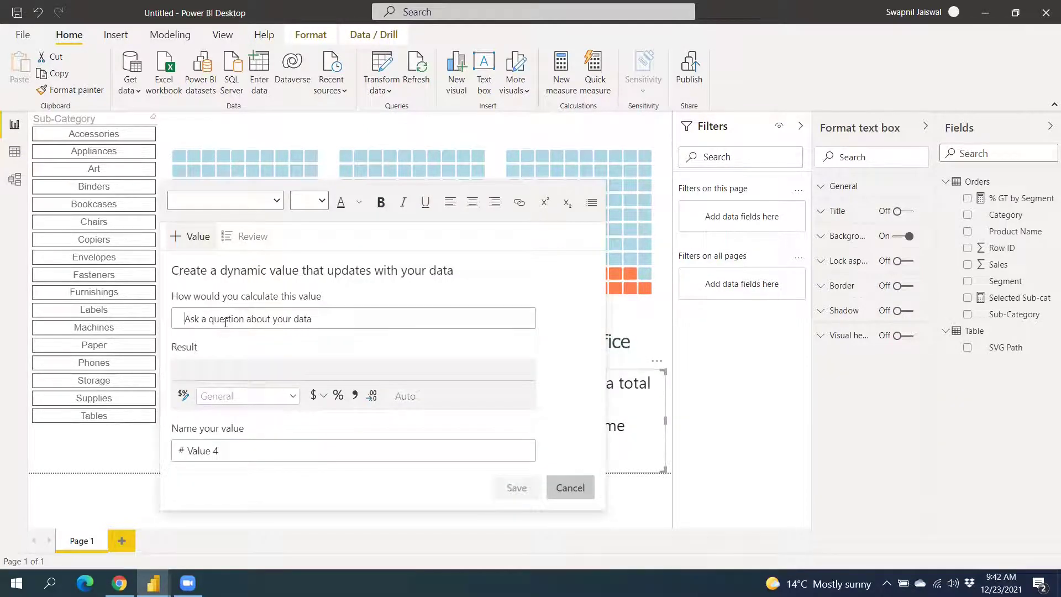
text(g)
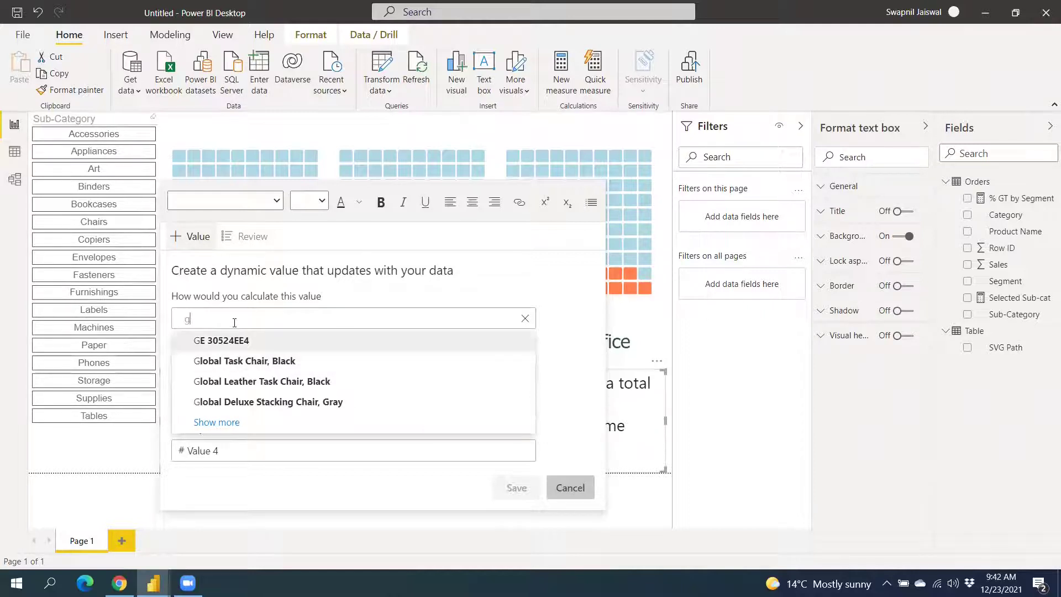
text(ment)
click(232, 340)
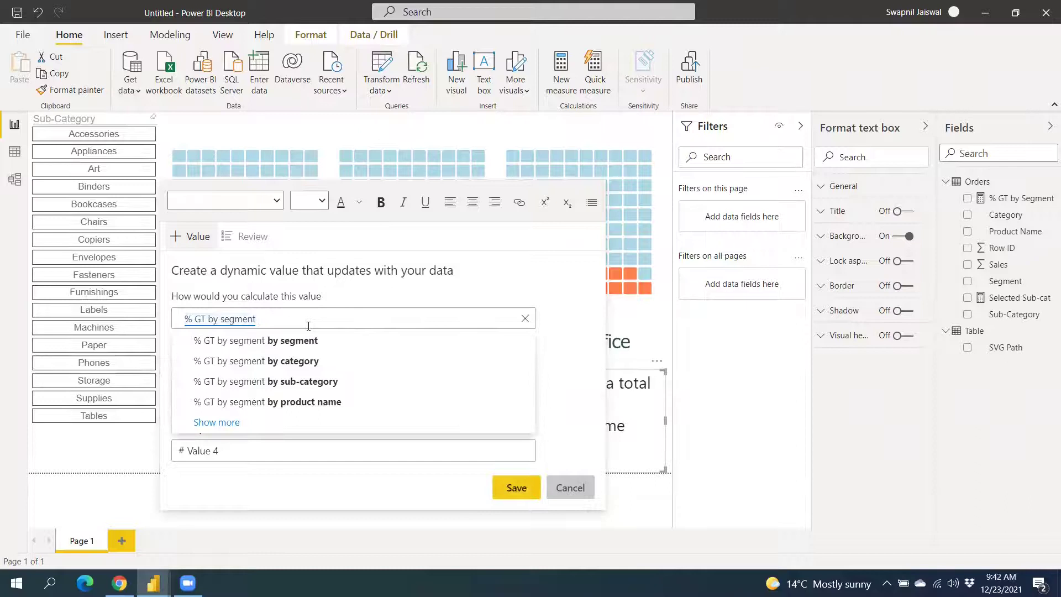
text(ho)
click(309, 341)
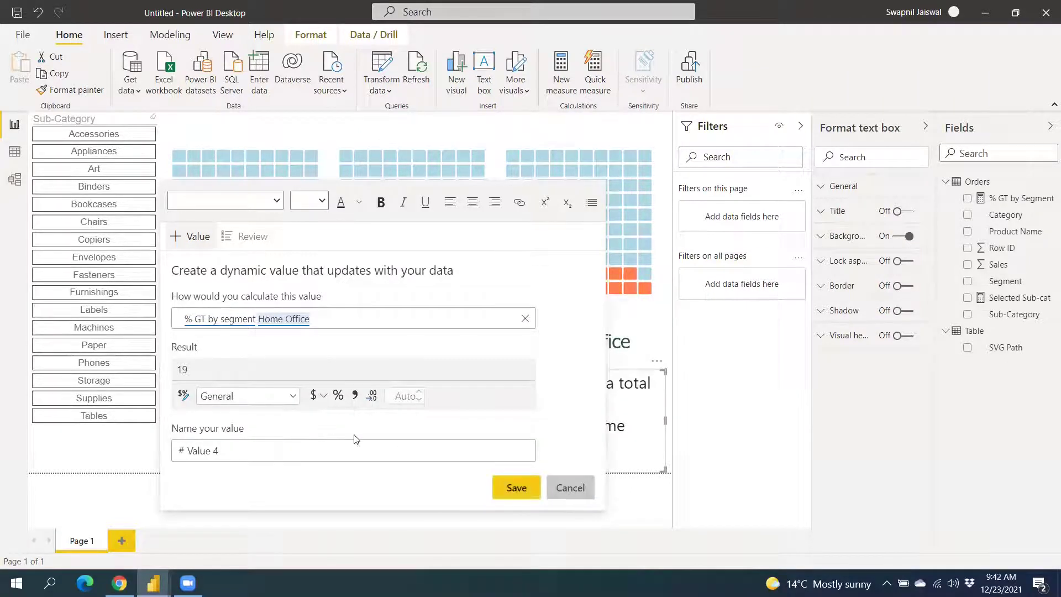
click(514, 487)
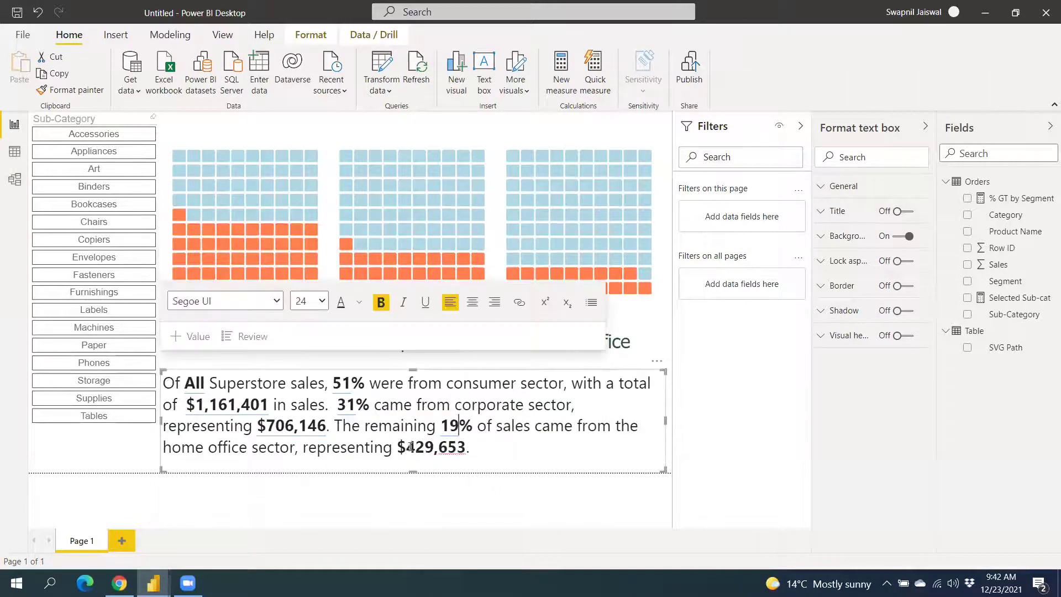
- Replace the home office sector's static sales amount with a new dynamic value calculated as sale Home Office
drag(399, 447, 463, 447)
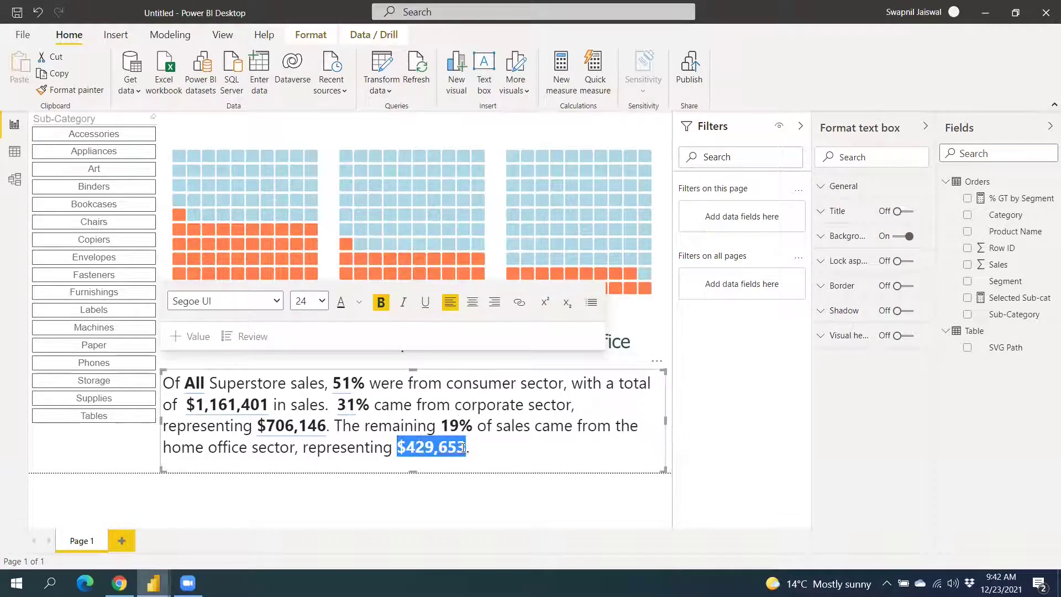
key(BackSpace)
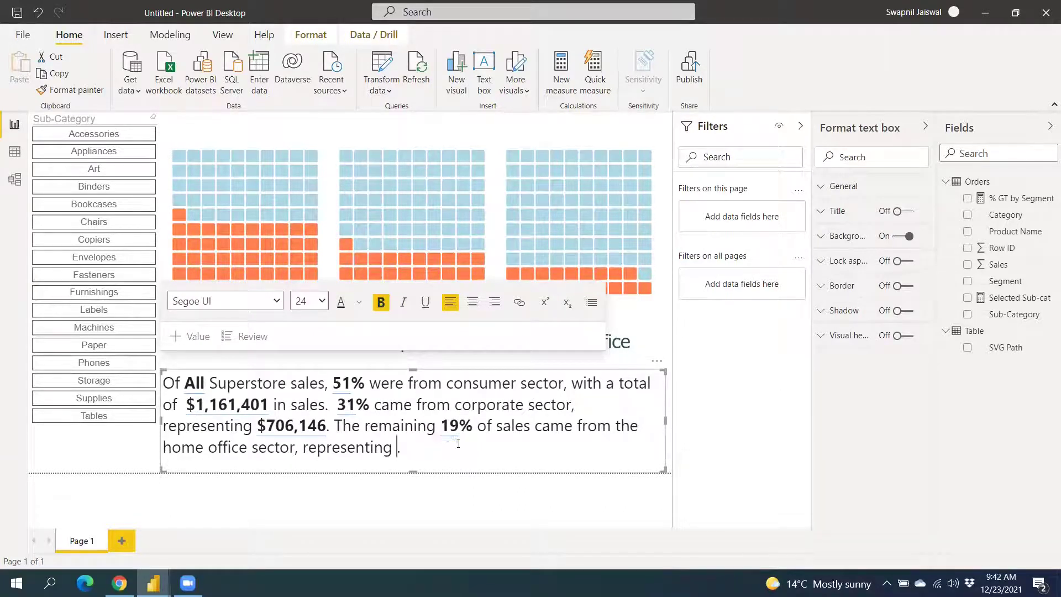
click(197, 342)
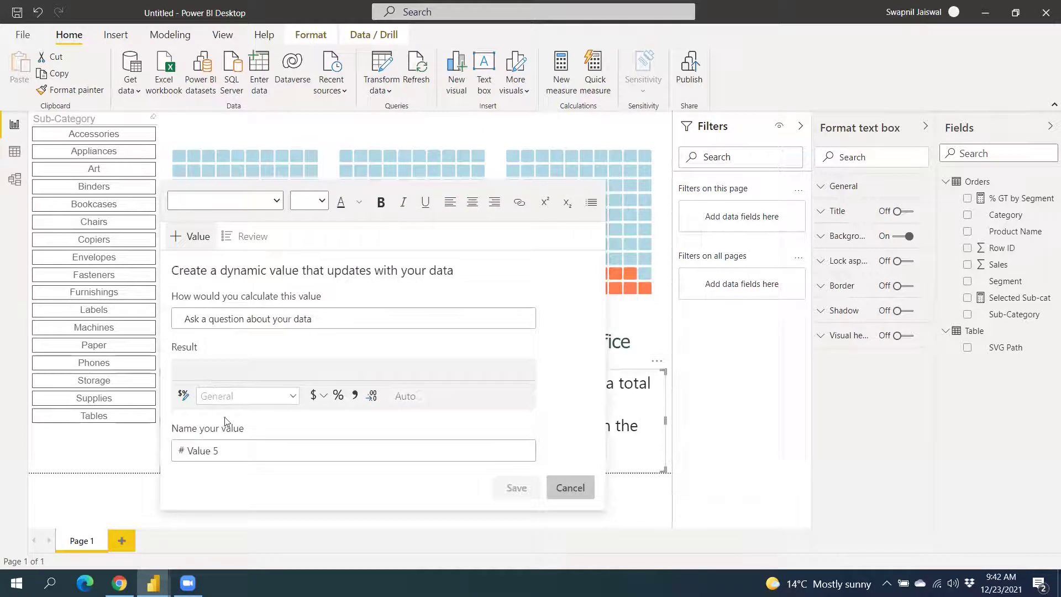
text(sal)
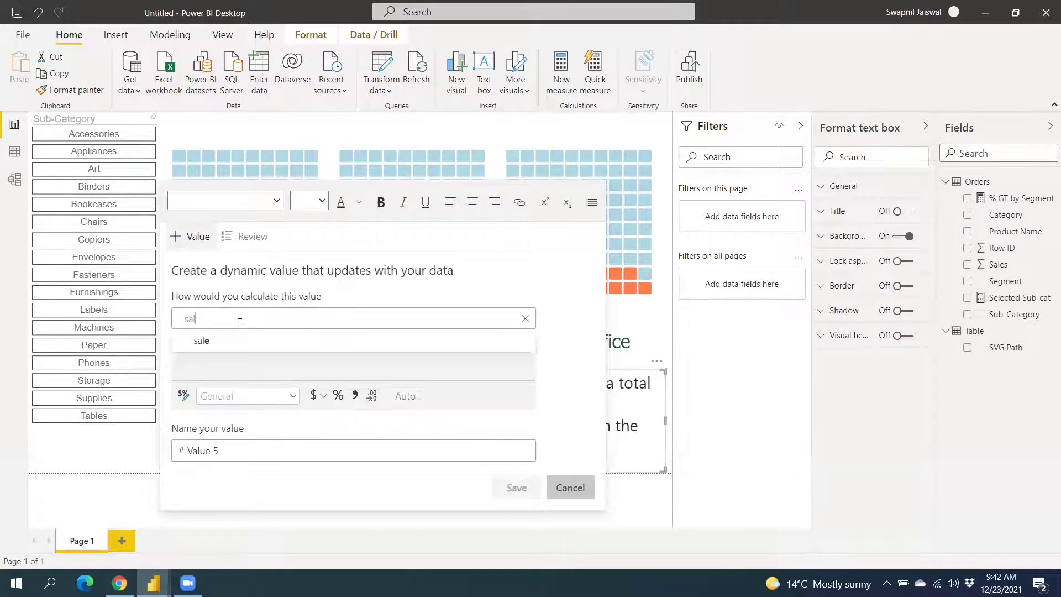
click(238, 351)
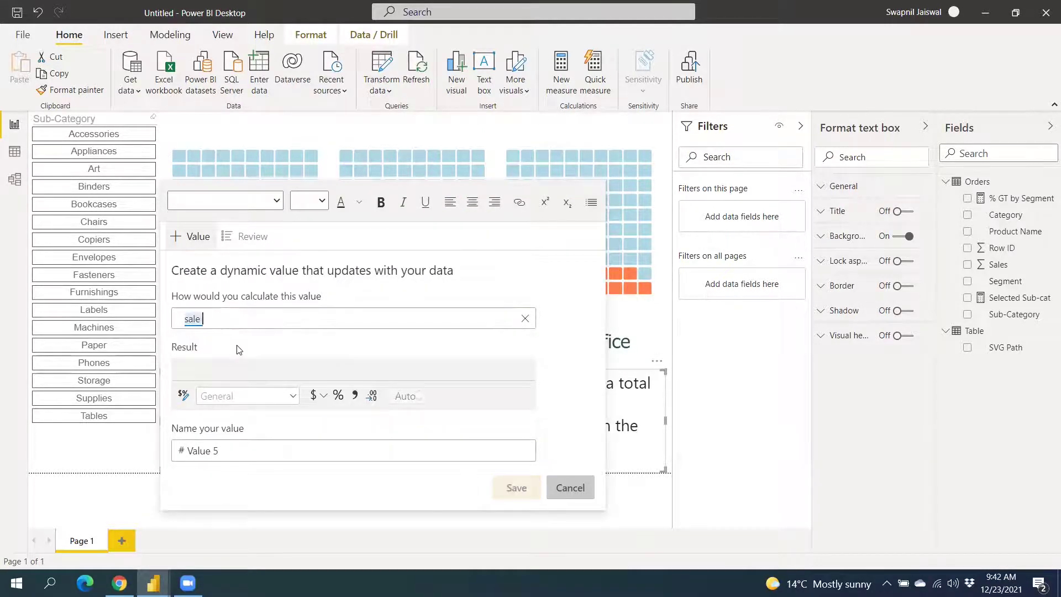
text(h)
click(269, 340)
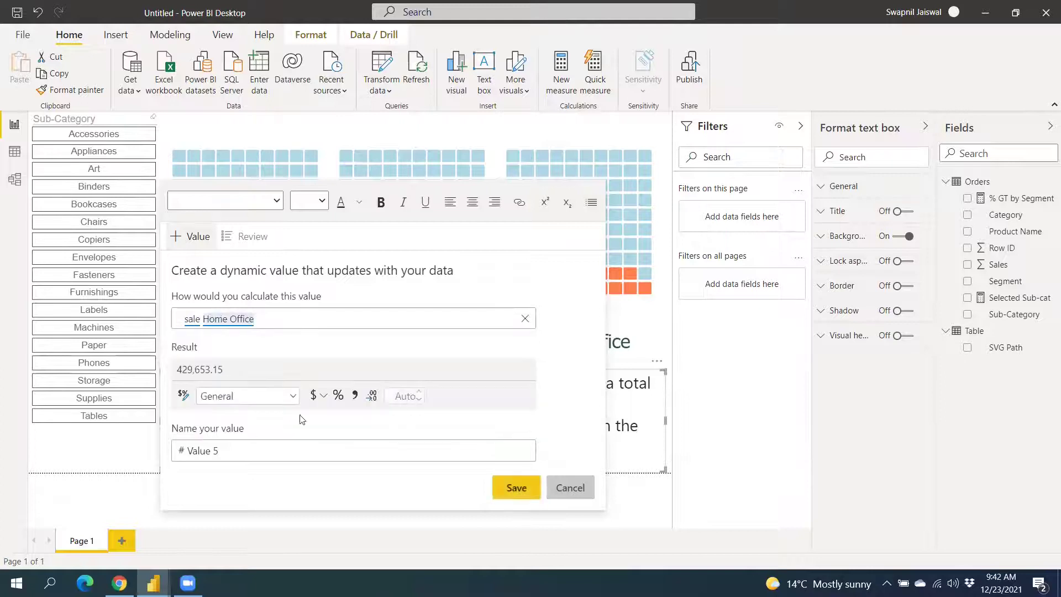
- Format the home office sales value as currency with 0 decimal places, save it and leave the text box
click(313, 395)
double_click(389, 395)
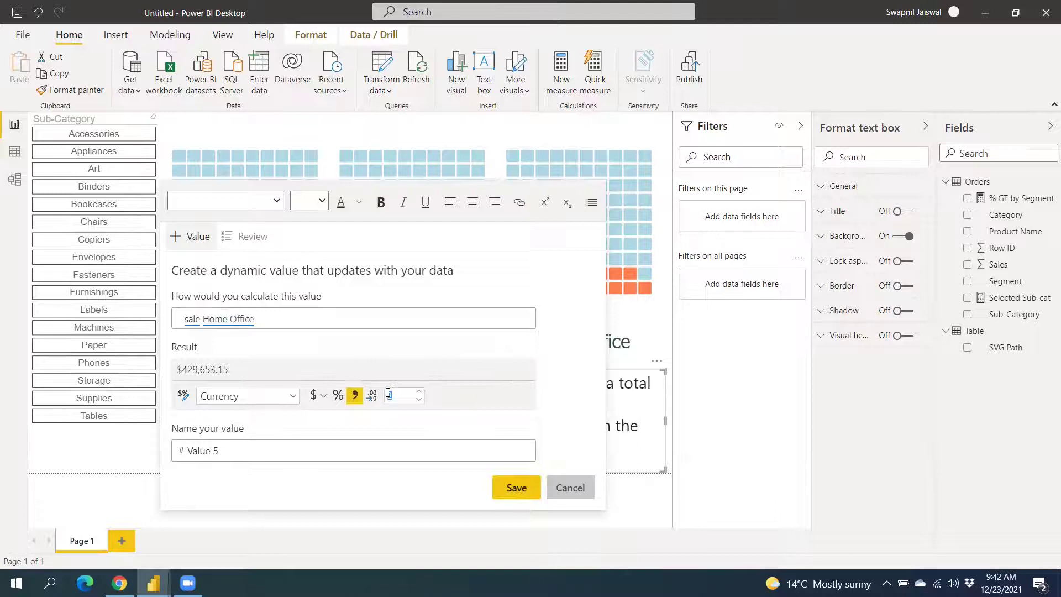
text(0)
click(508, 487)
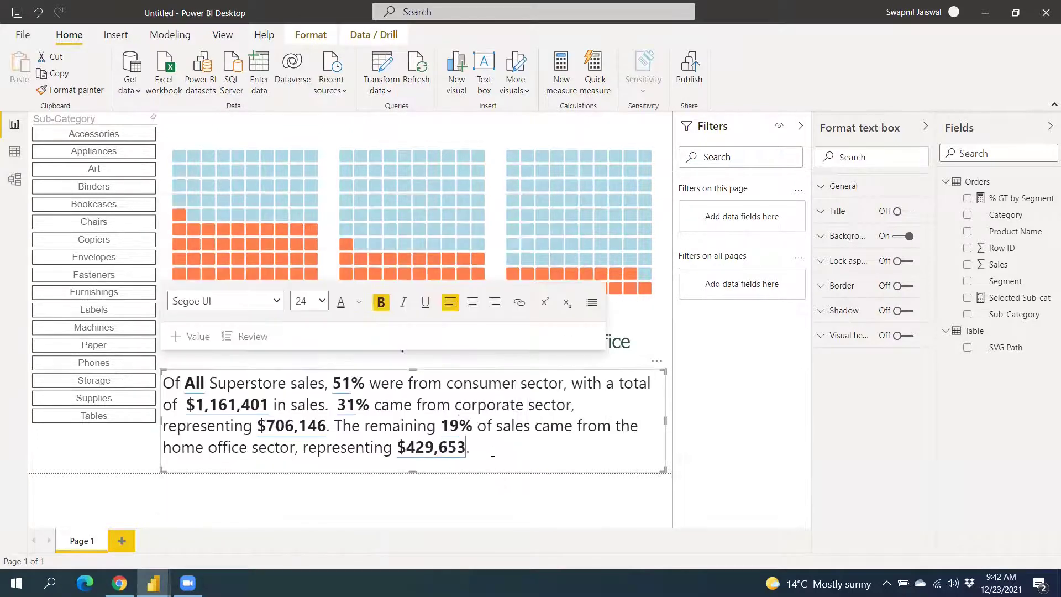
click(500, 447)
click(121, 464)
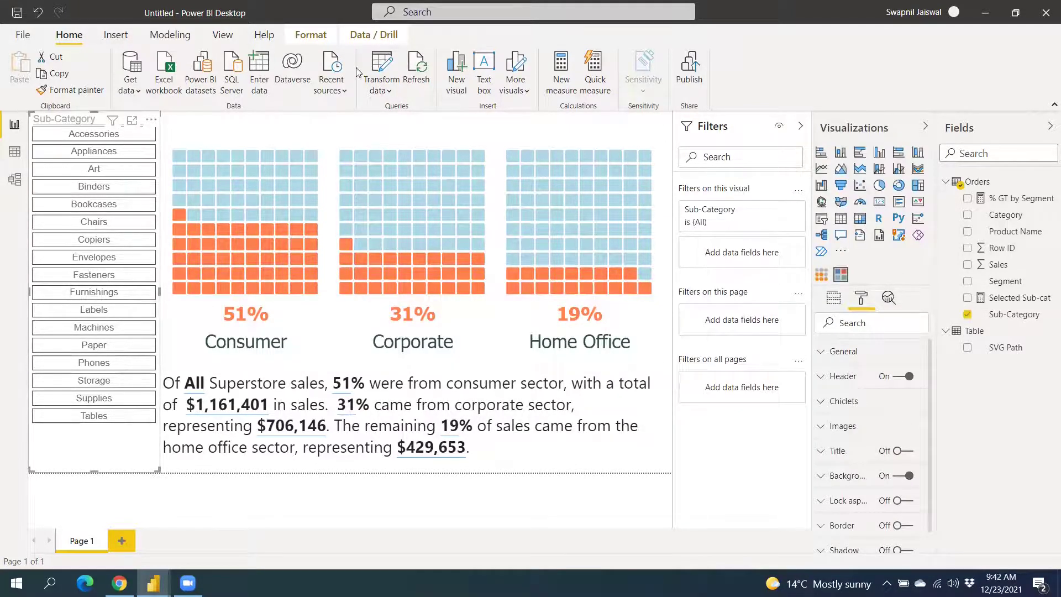
- Clear the selection on the report page and pin the Waffle Chart custom visual to the visualizations pane
click(668, 228)
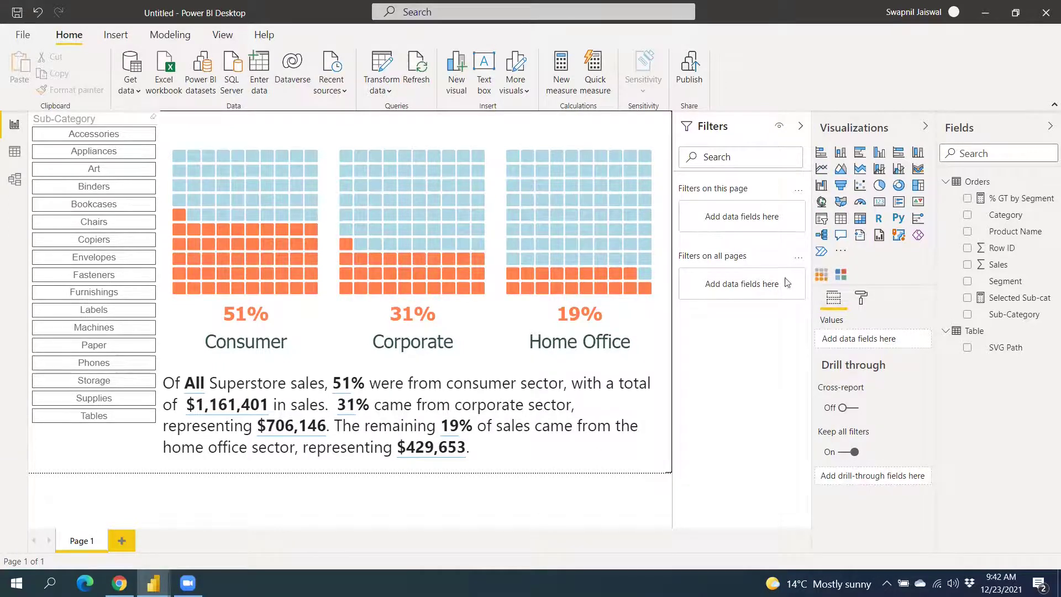
right_click(821, 278)
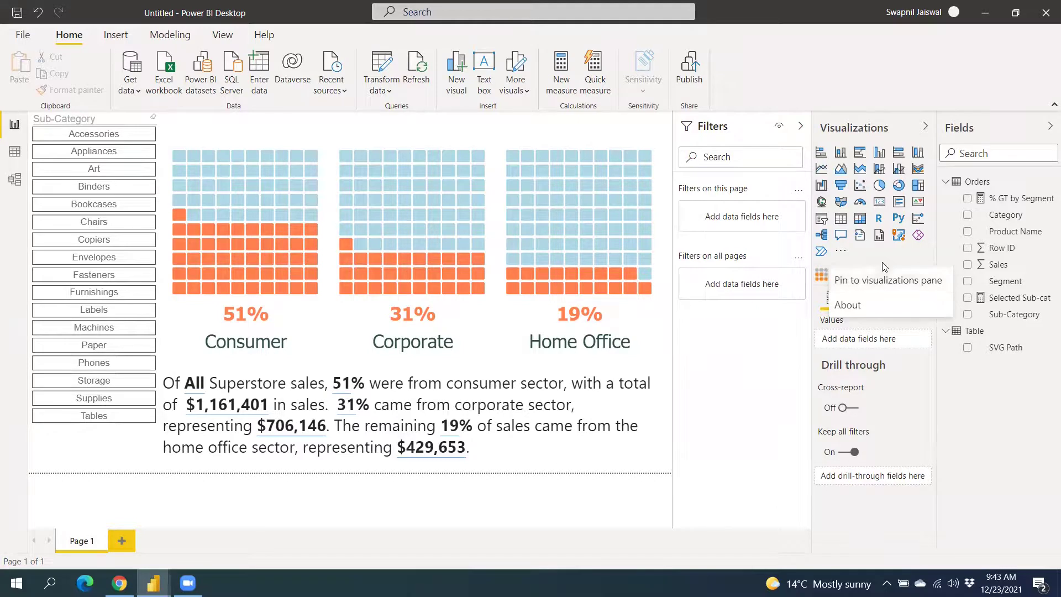
click(880, 282)
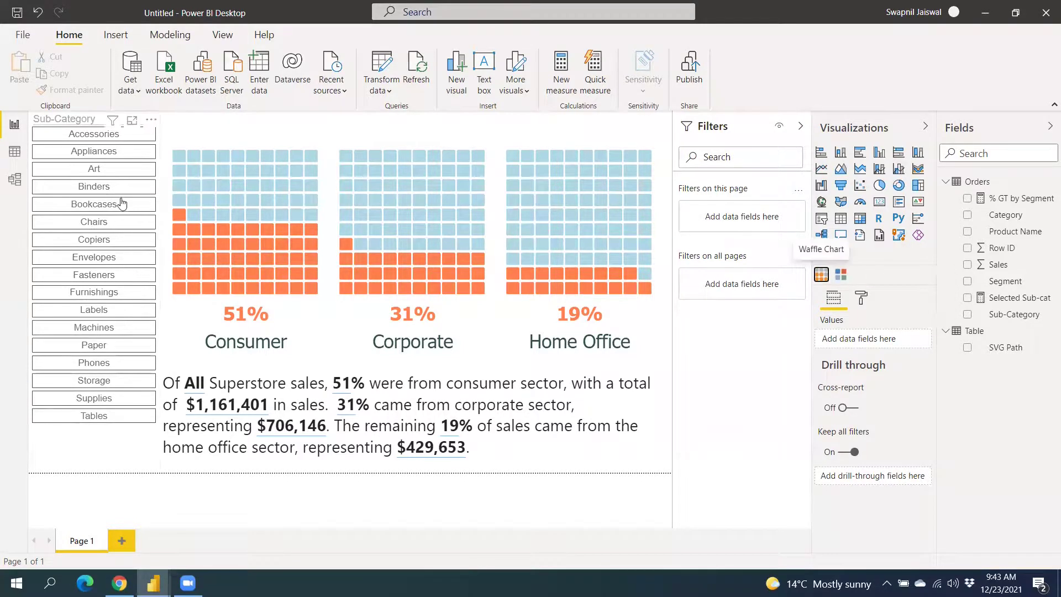